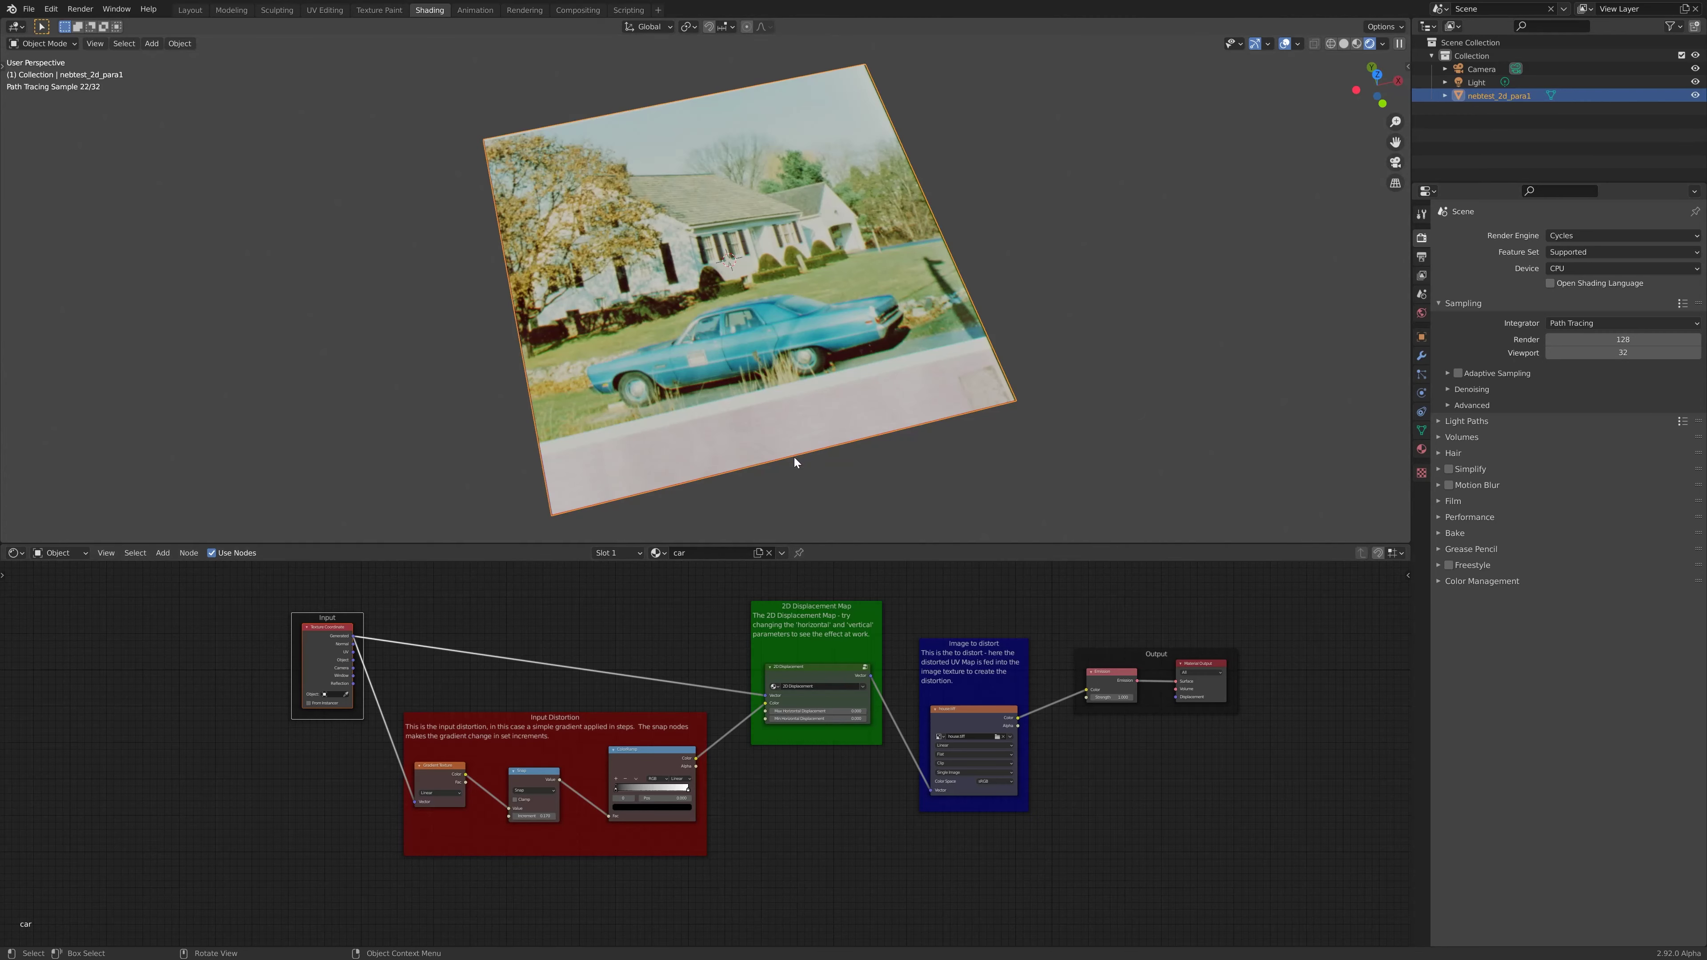
Step: Examine the 2D Displacement Map, Image to distort and Input Distortion frames in the car material's node tree
scroll(668, 698, "up", 3)
scroll(656, 728, "up", 3)
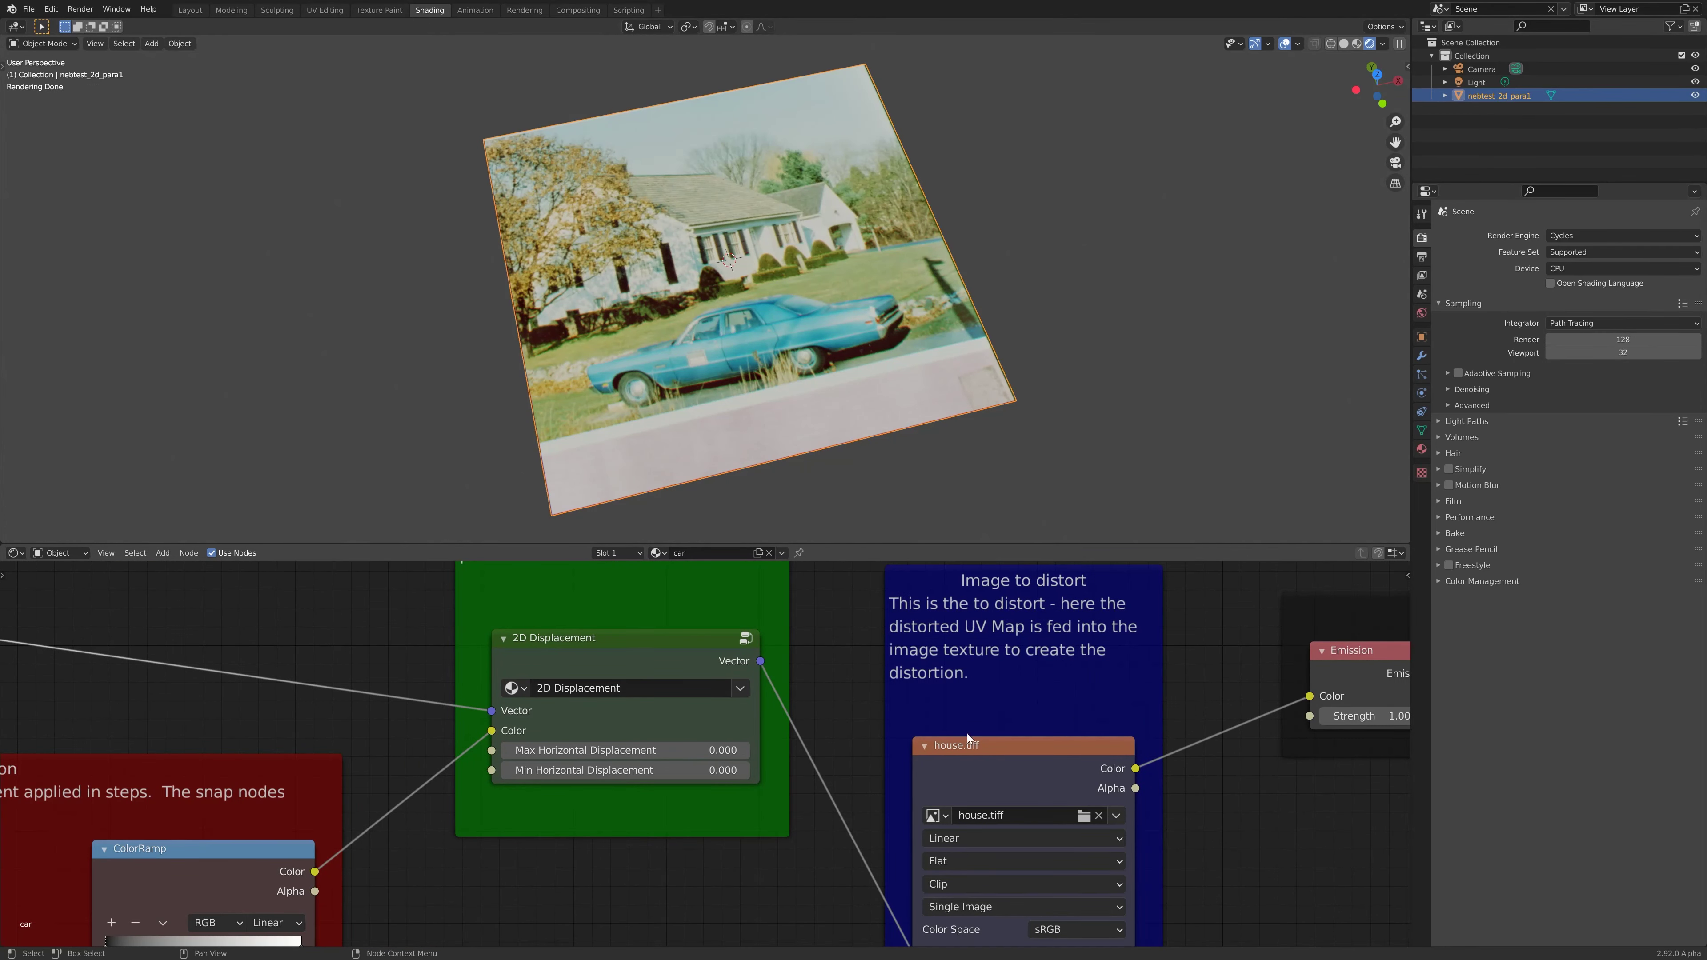
scroll(780, 672, "down", 2)
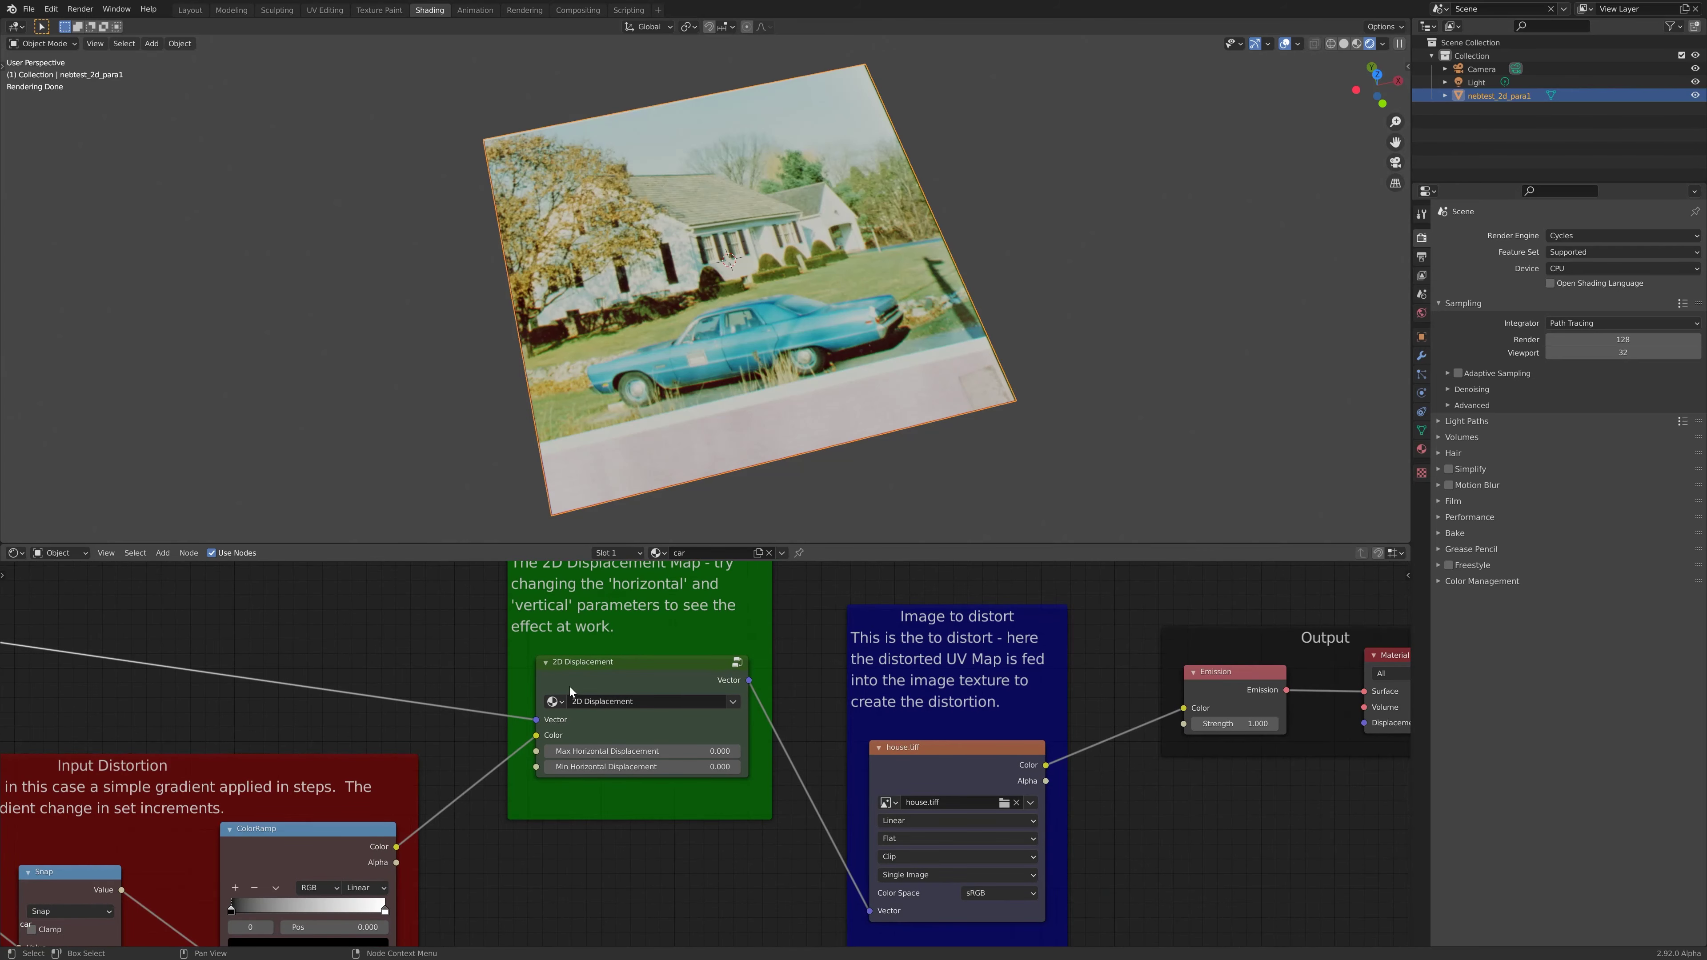
middle_click_drag(451, 643, 548, 710)
scroll(723, 708, "down", 2)
scroll(725, 709, "up", 3)
scroll(547, 710, "down", 1)
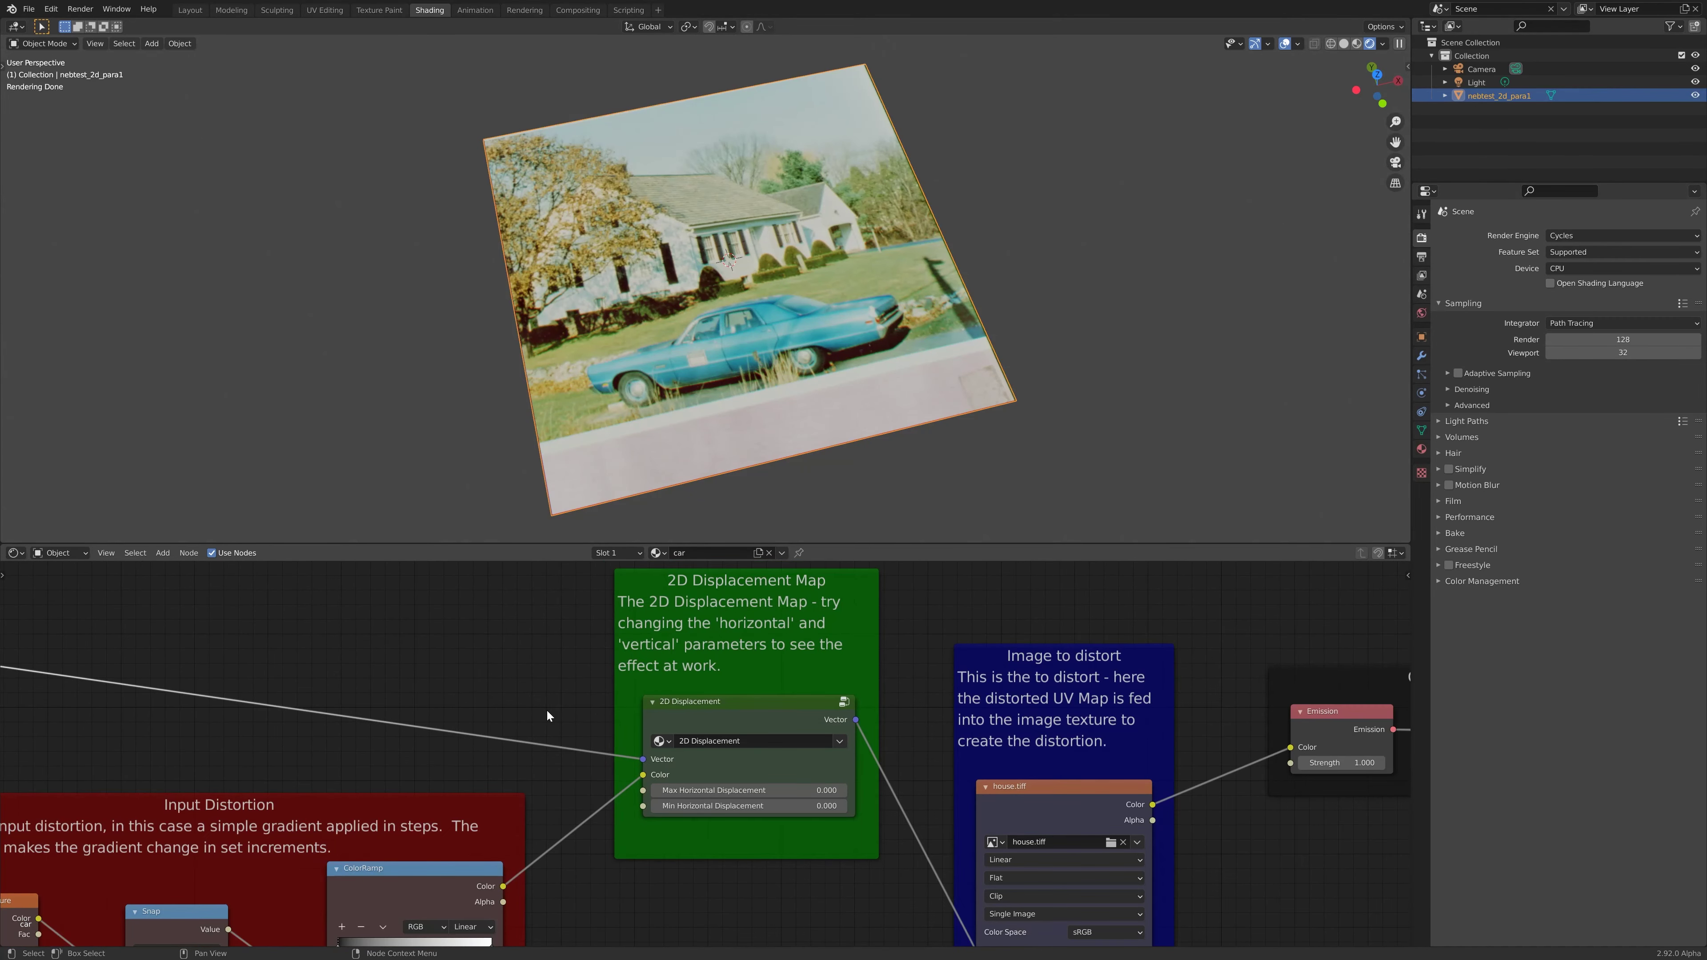
Step: Try adjusting the 2D Displacement node's Max Horizontal Displacement, and reset it to 0
mouse_move(764, 790)
left_mouse_down()
mouse_move(799, 790)
mouse_move(750, 790)
left_mouse_up()
left_click(764, 790)
type("0")
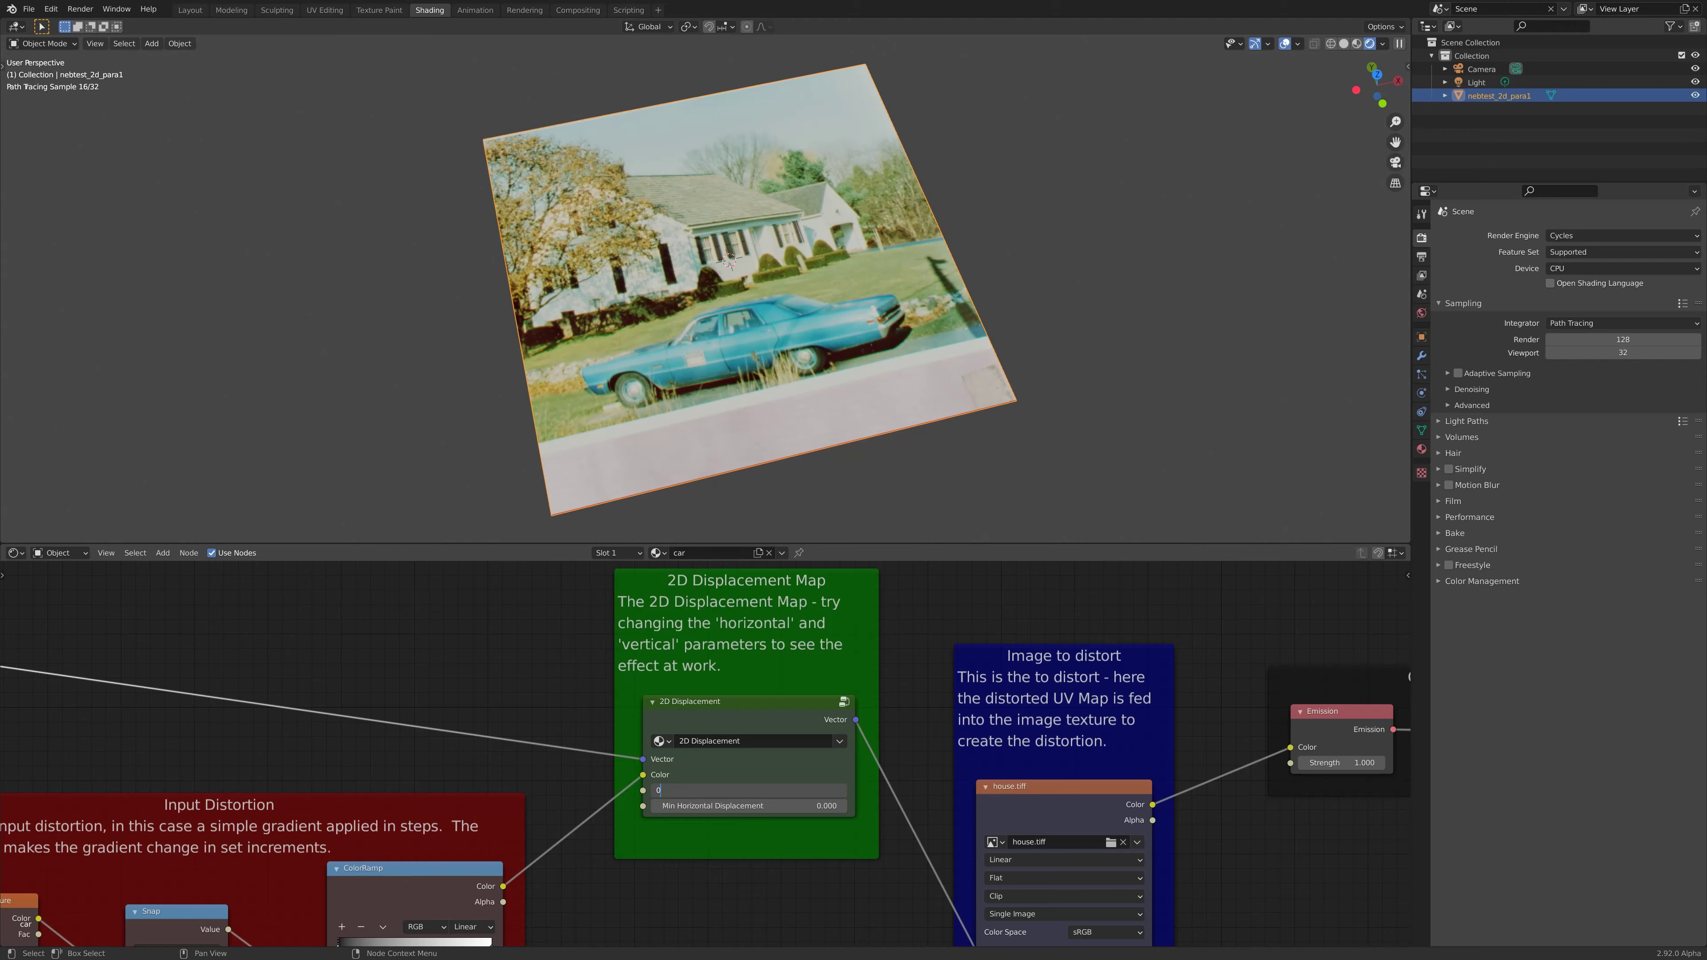
key("Return")
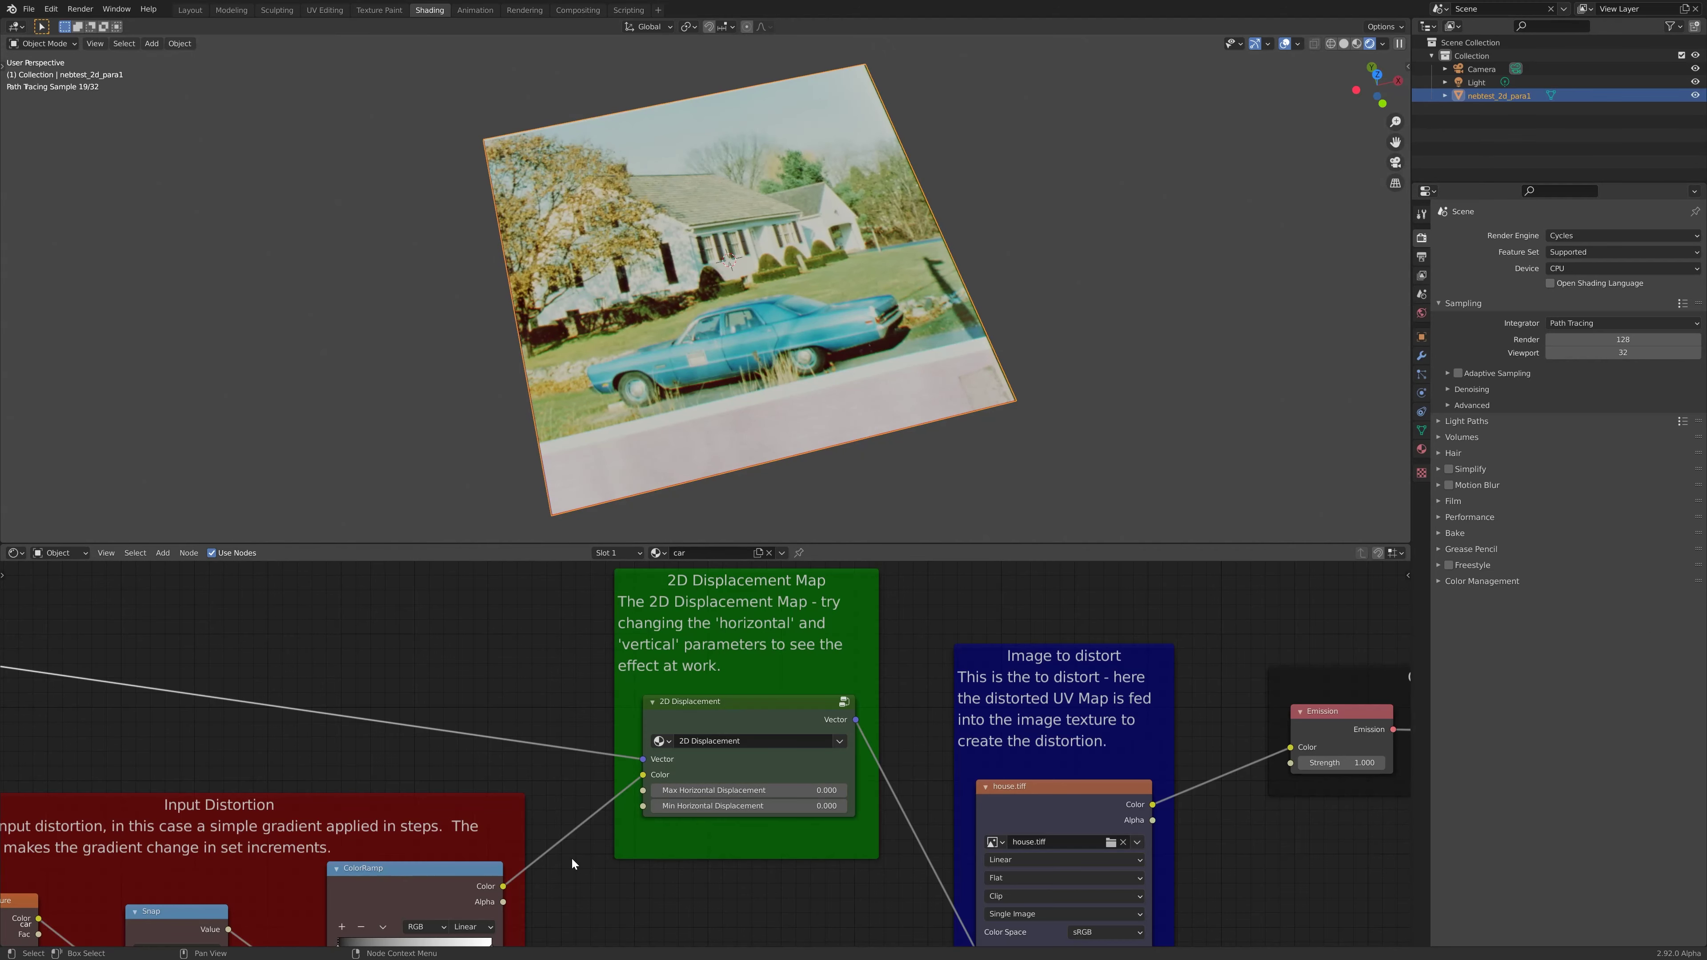
Step: Search the add-ons in Preferences for "node" to check the Node Wrangler entry, and close Preferences
middle_click_drag(571, 857, 1110, 668)
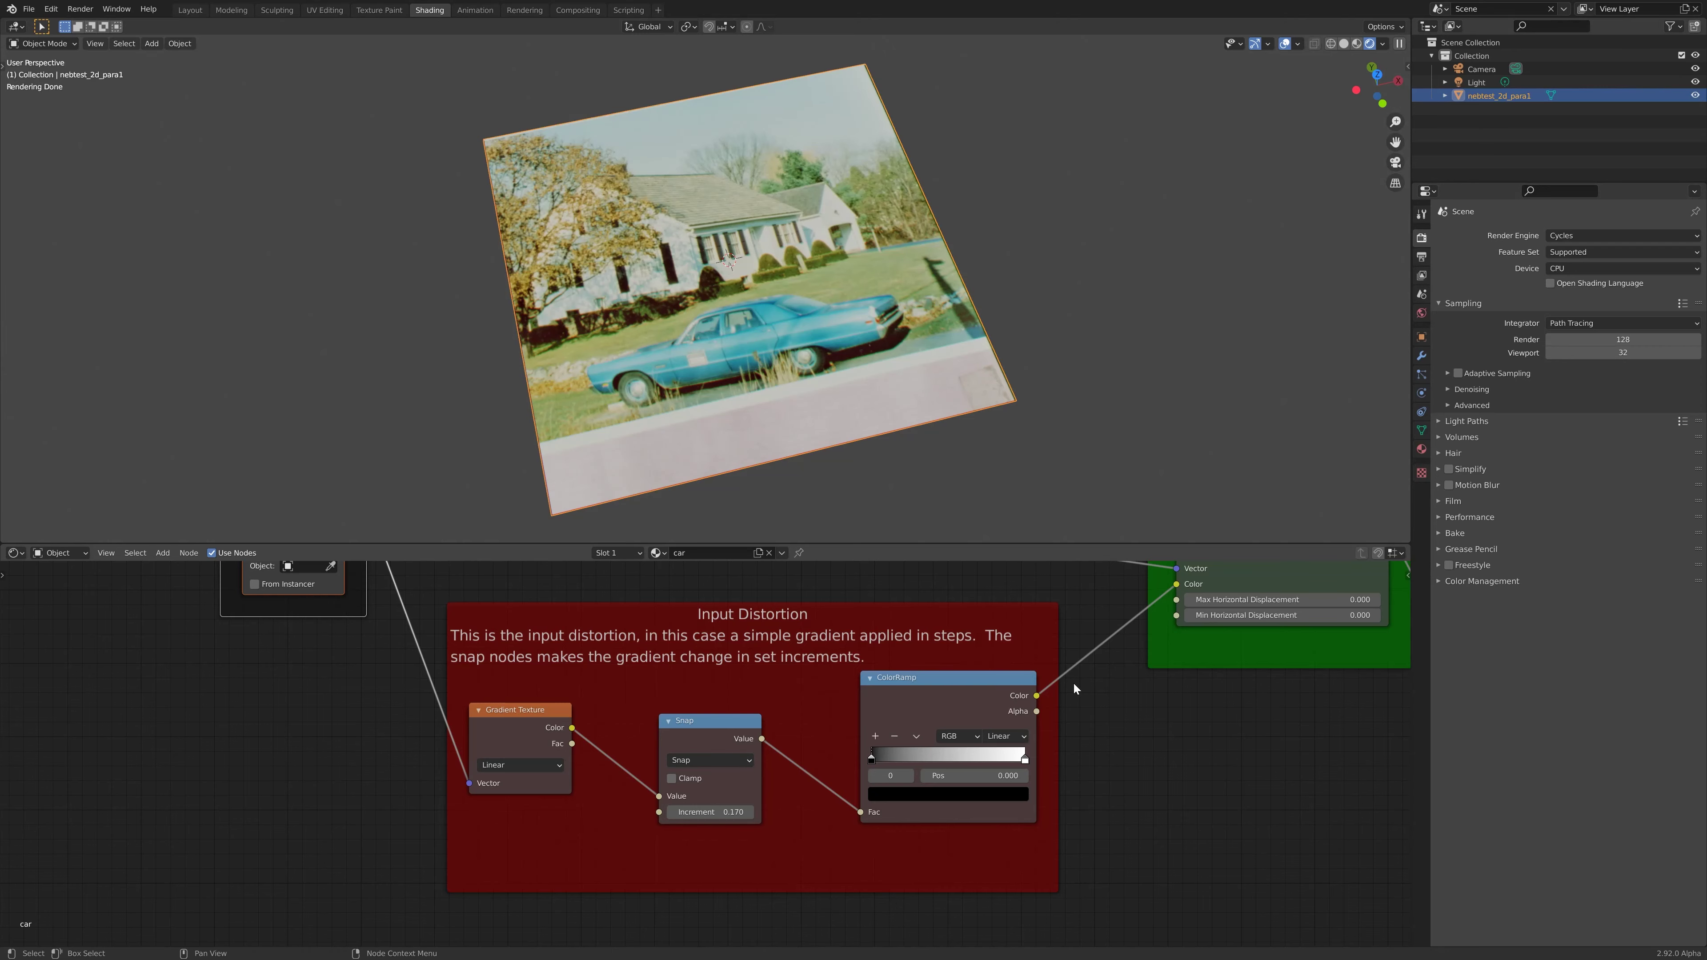
scroll(1073, 688, "down", 1)
left_click(50, 8)
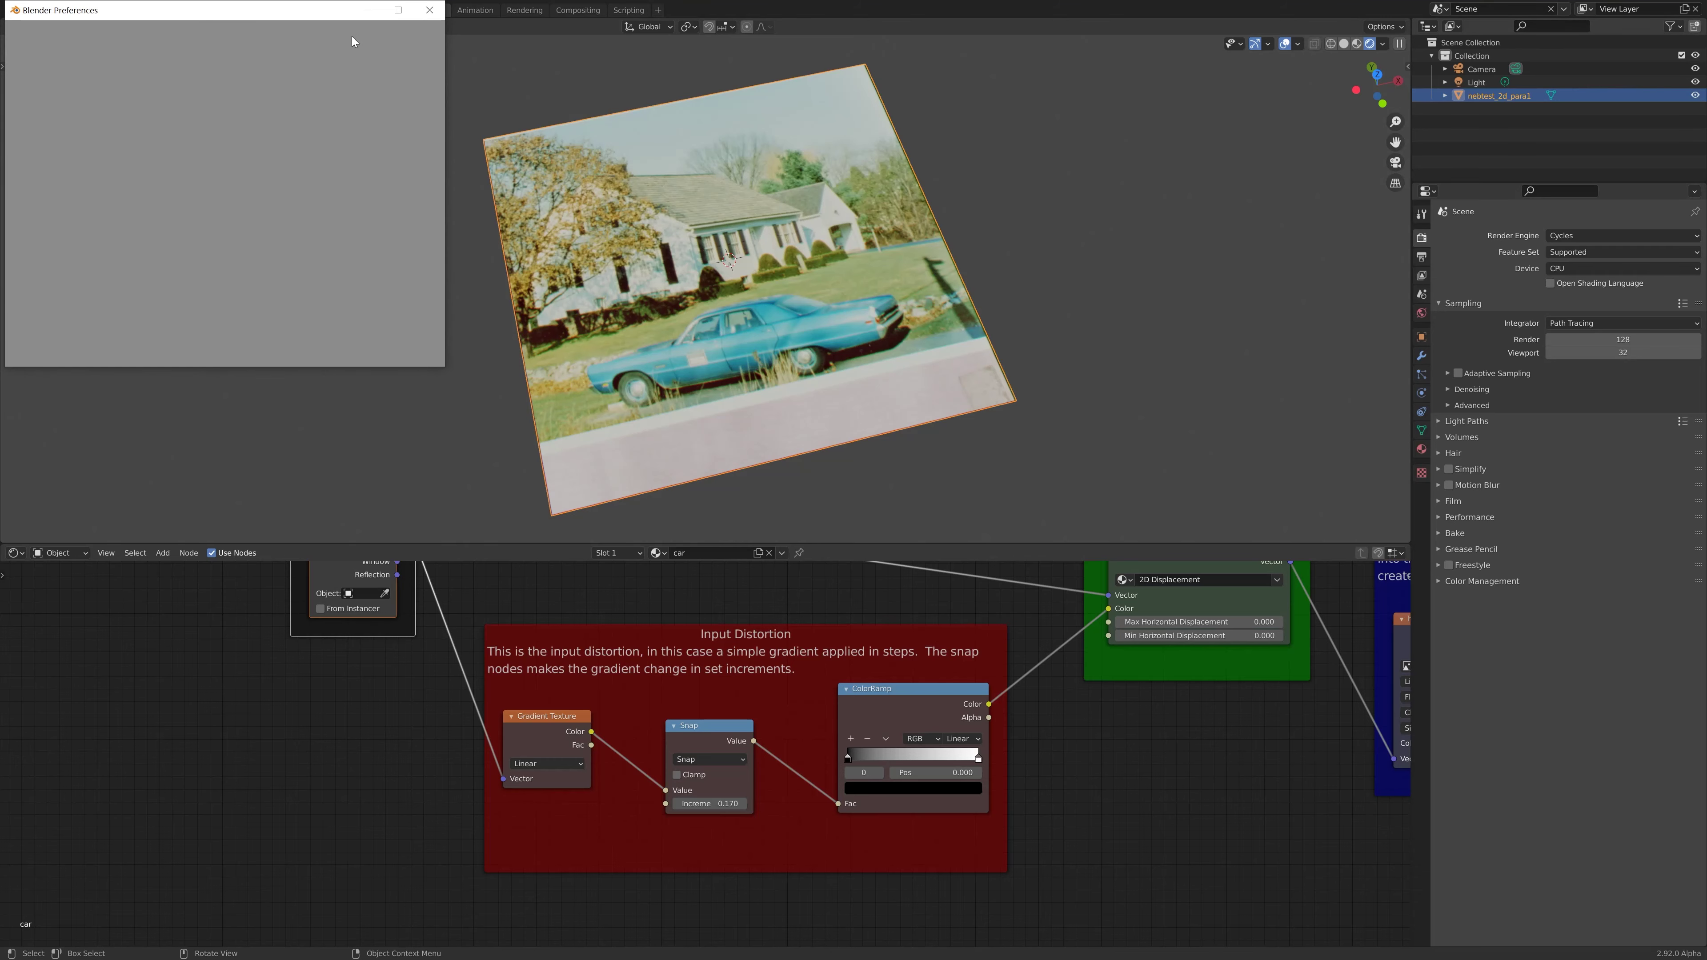
left_click(352, 48)
type("node")
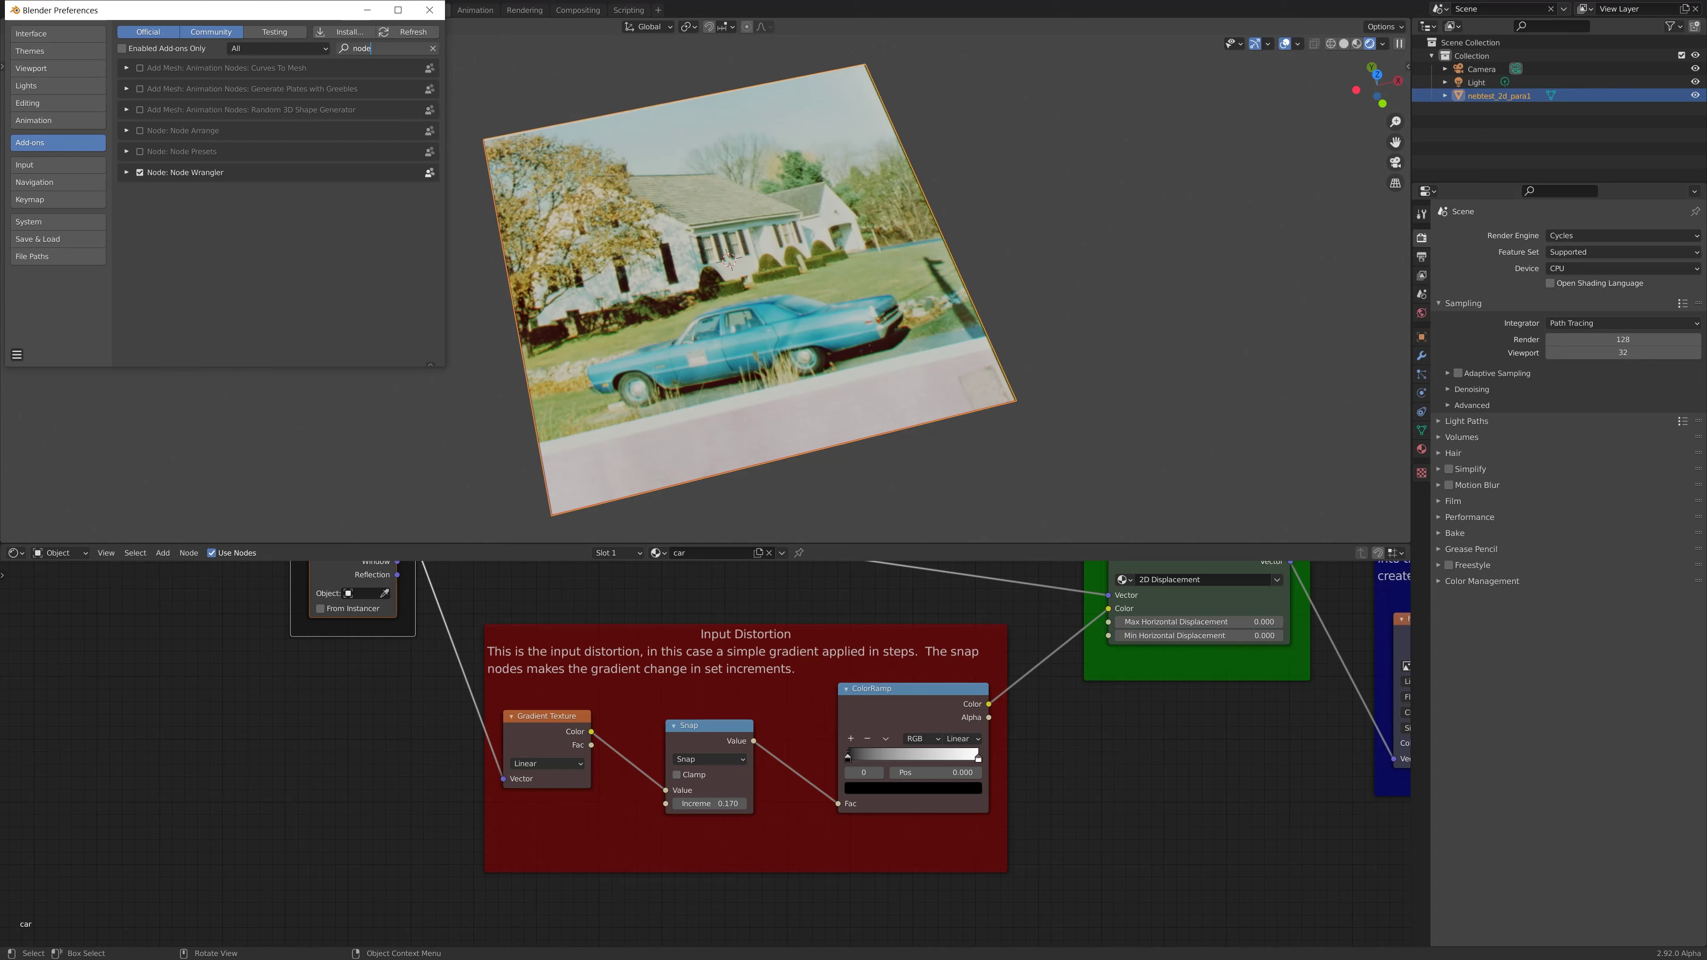
left_click(429, 9)
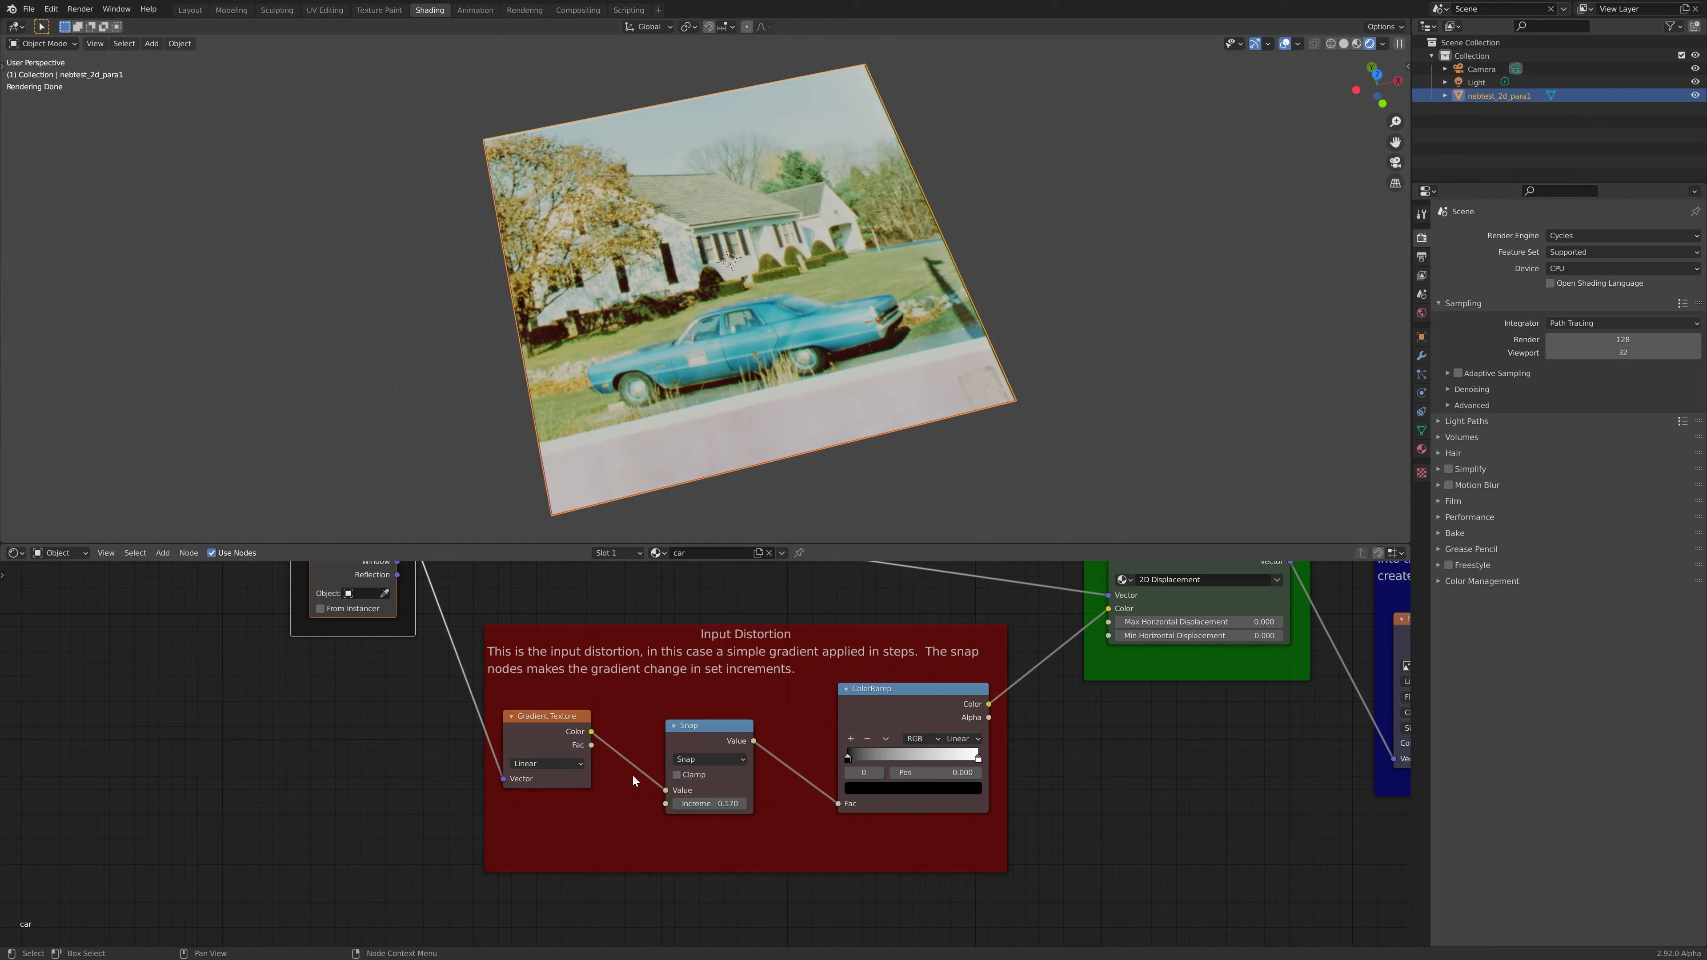
Step: Preview the Input Distortion ColorRamp's output on the plane, and switch the material output back to the Emission node
left_click(944, 712)
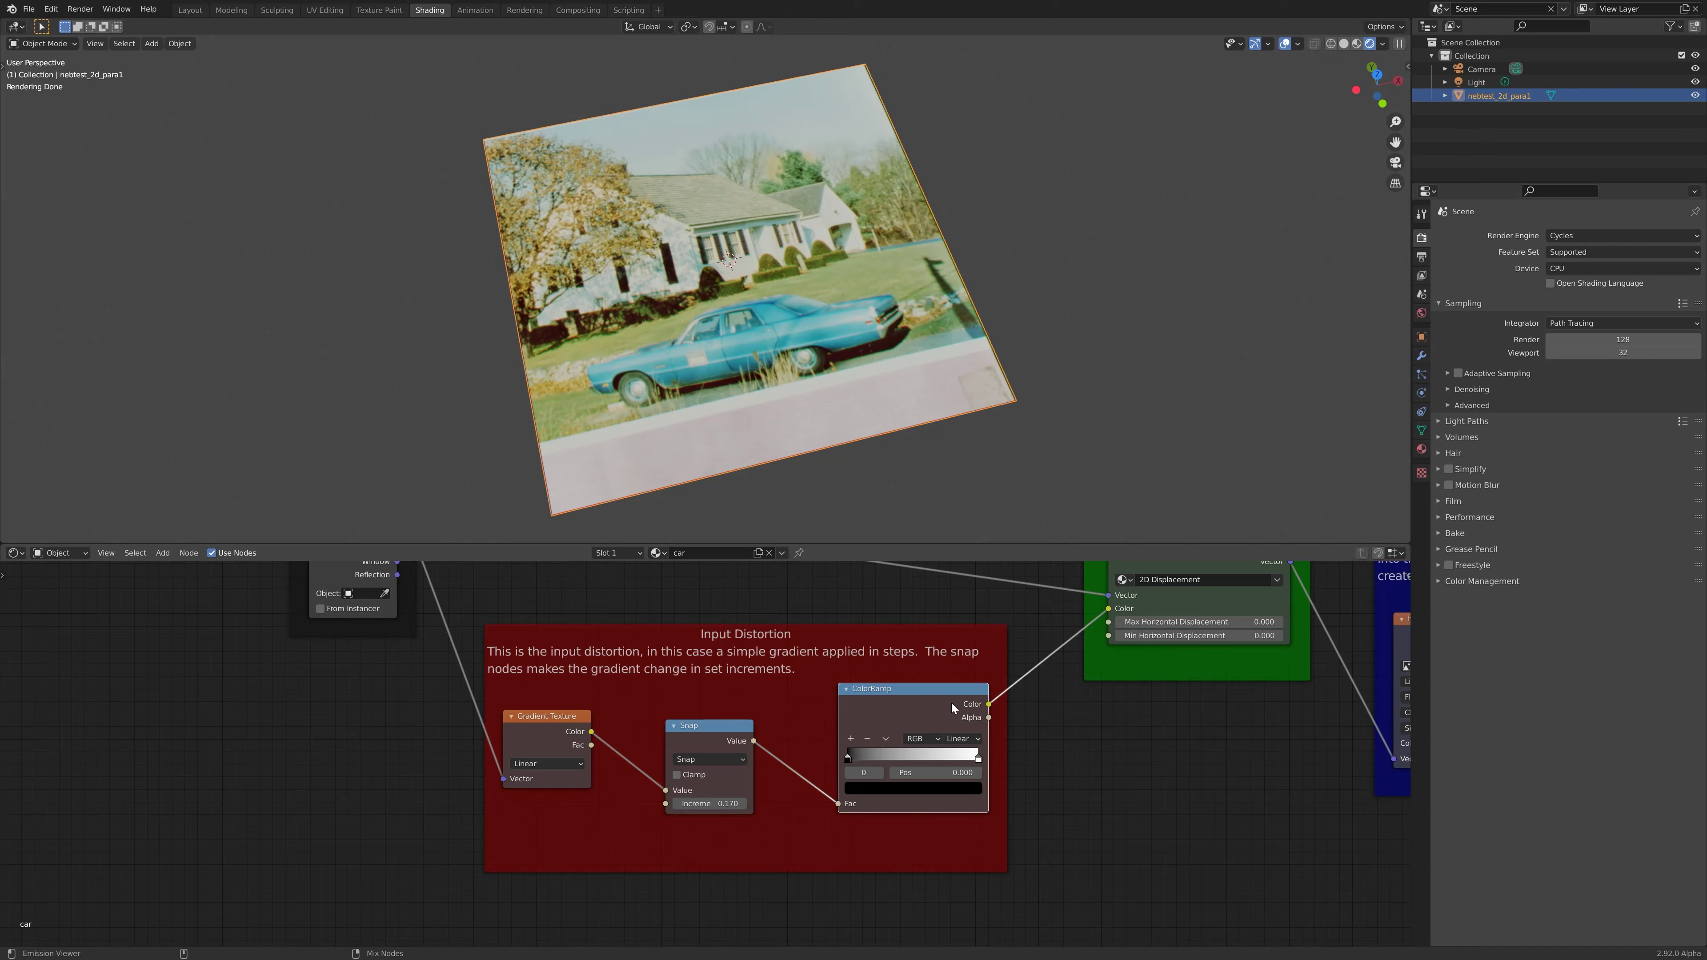
left_click(951, 703, "ctrl+shift")
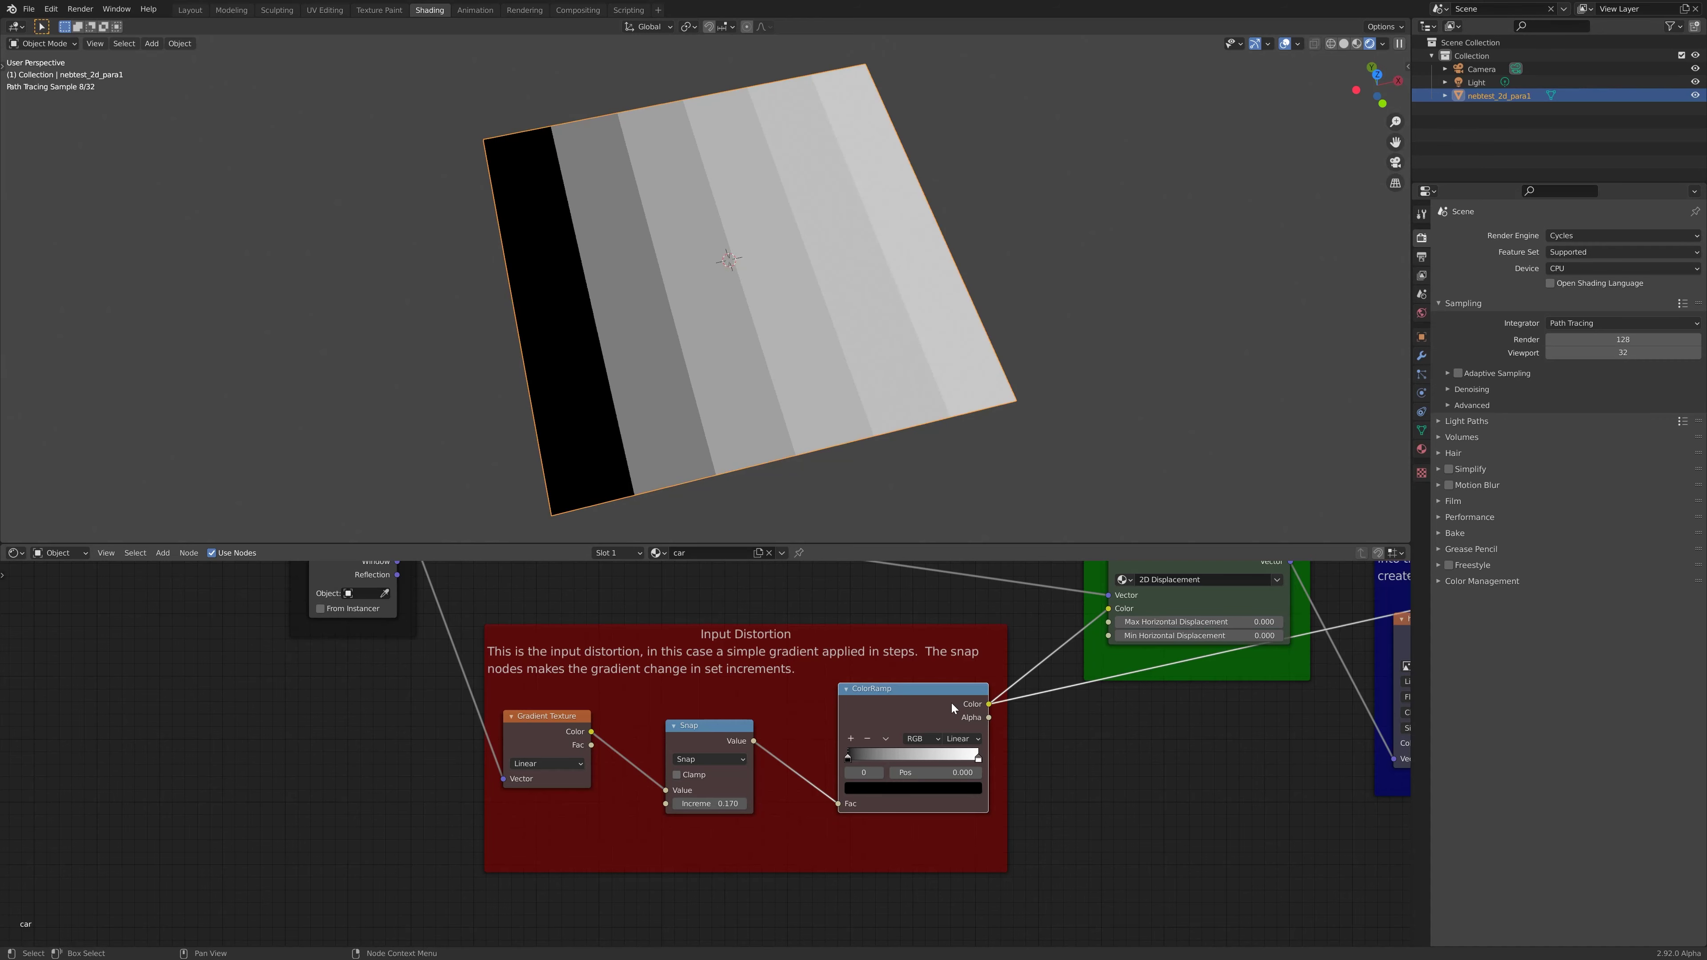
middle_click_drag(791, 274, 751, 271)
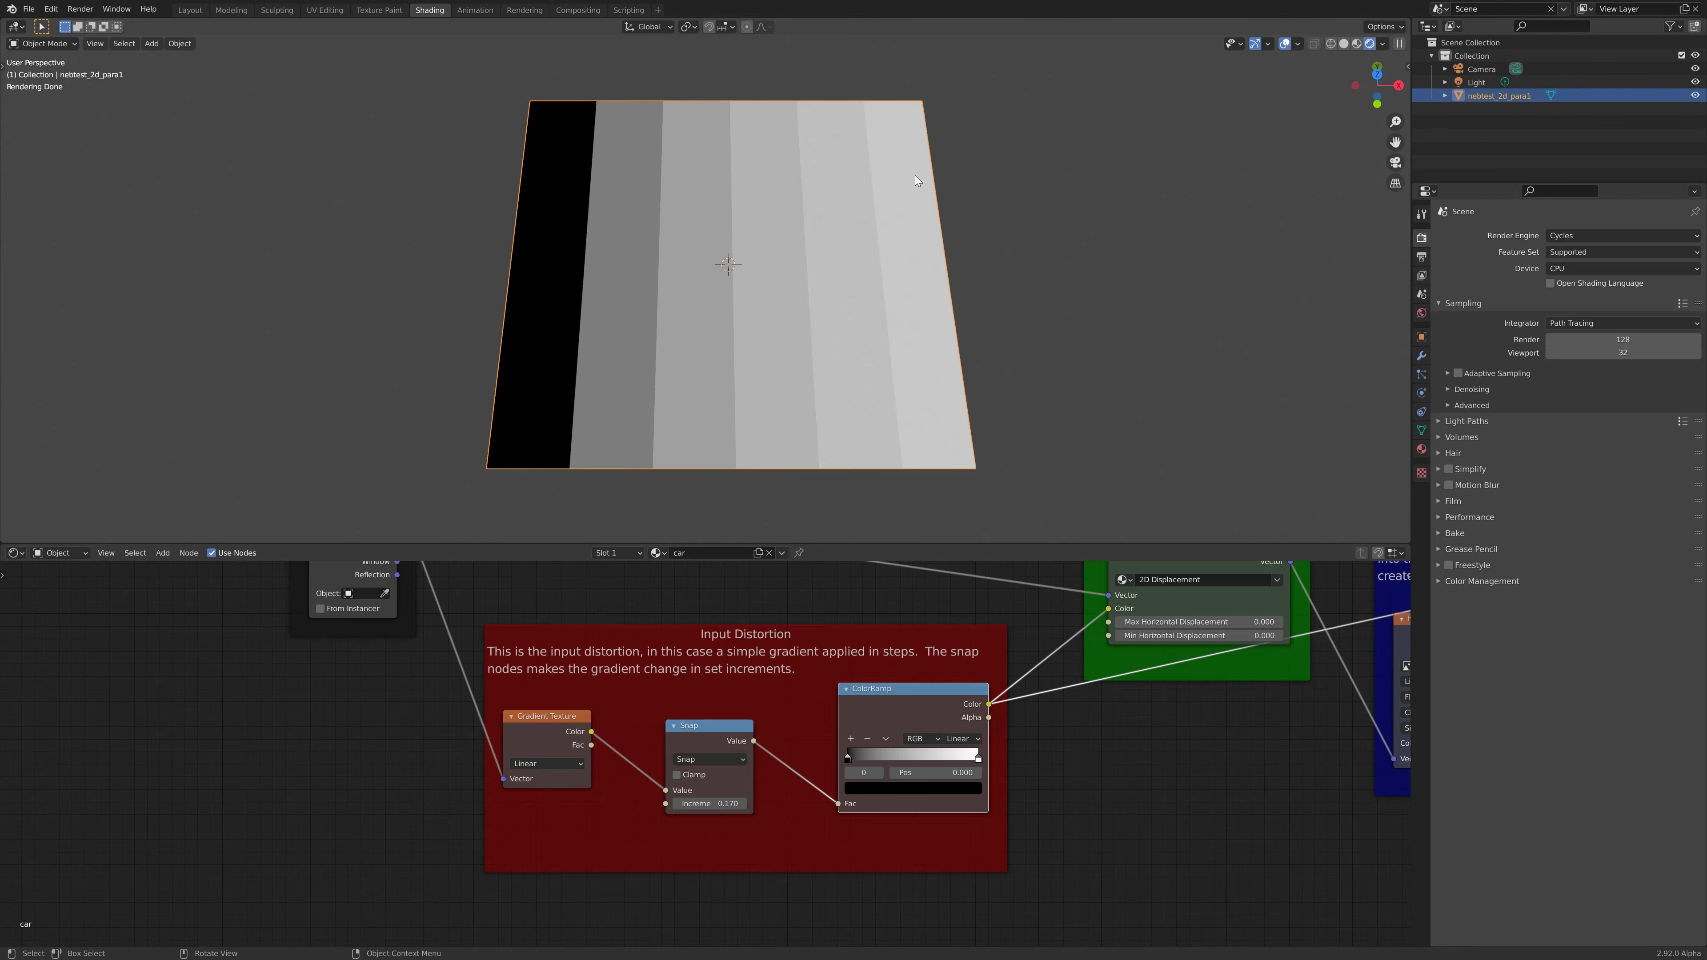
middle_click_drag(1007, 658, 665, 746)
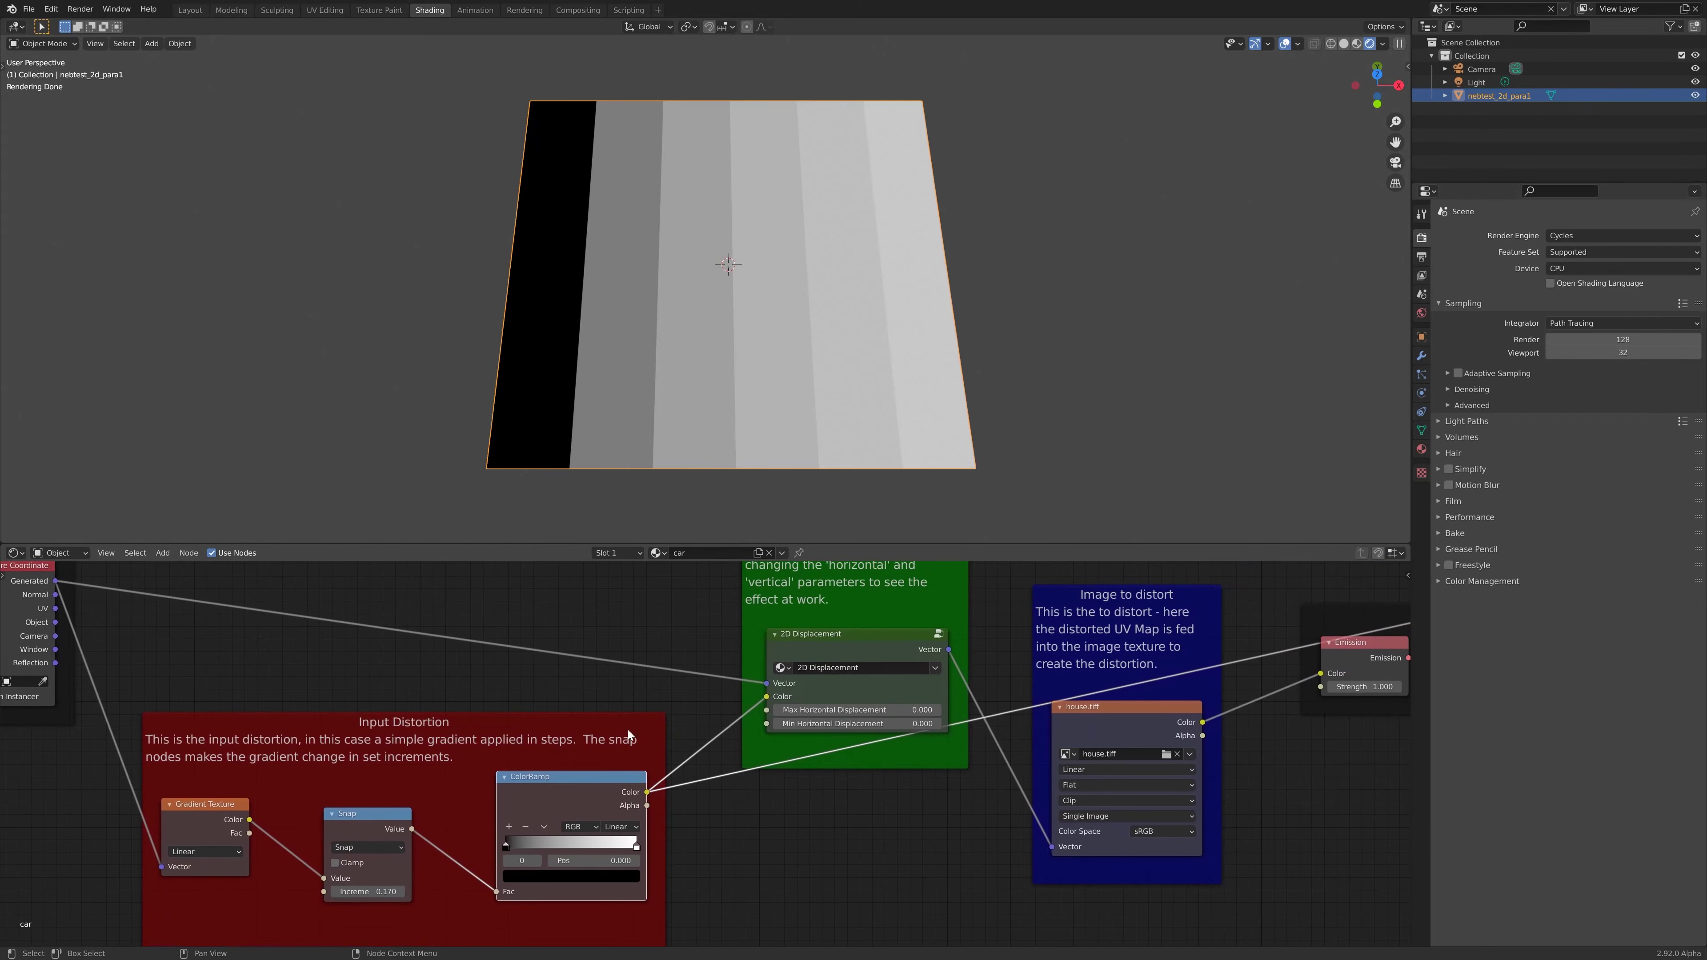
middle_click_drag(868, 858, 766, 915)
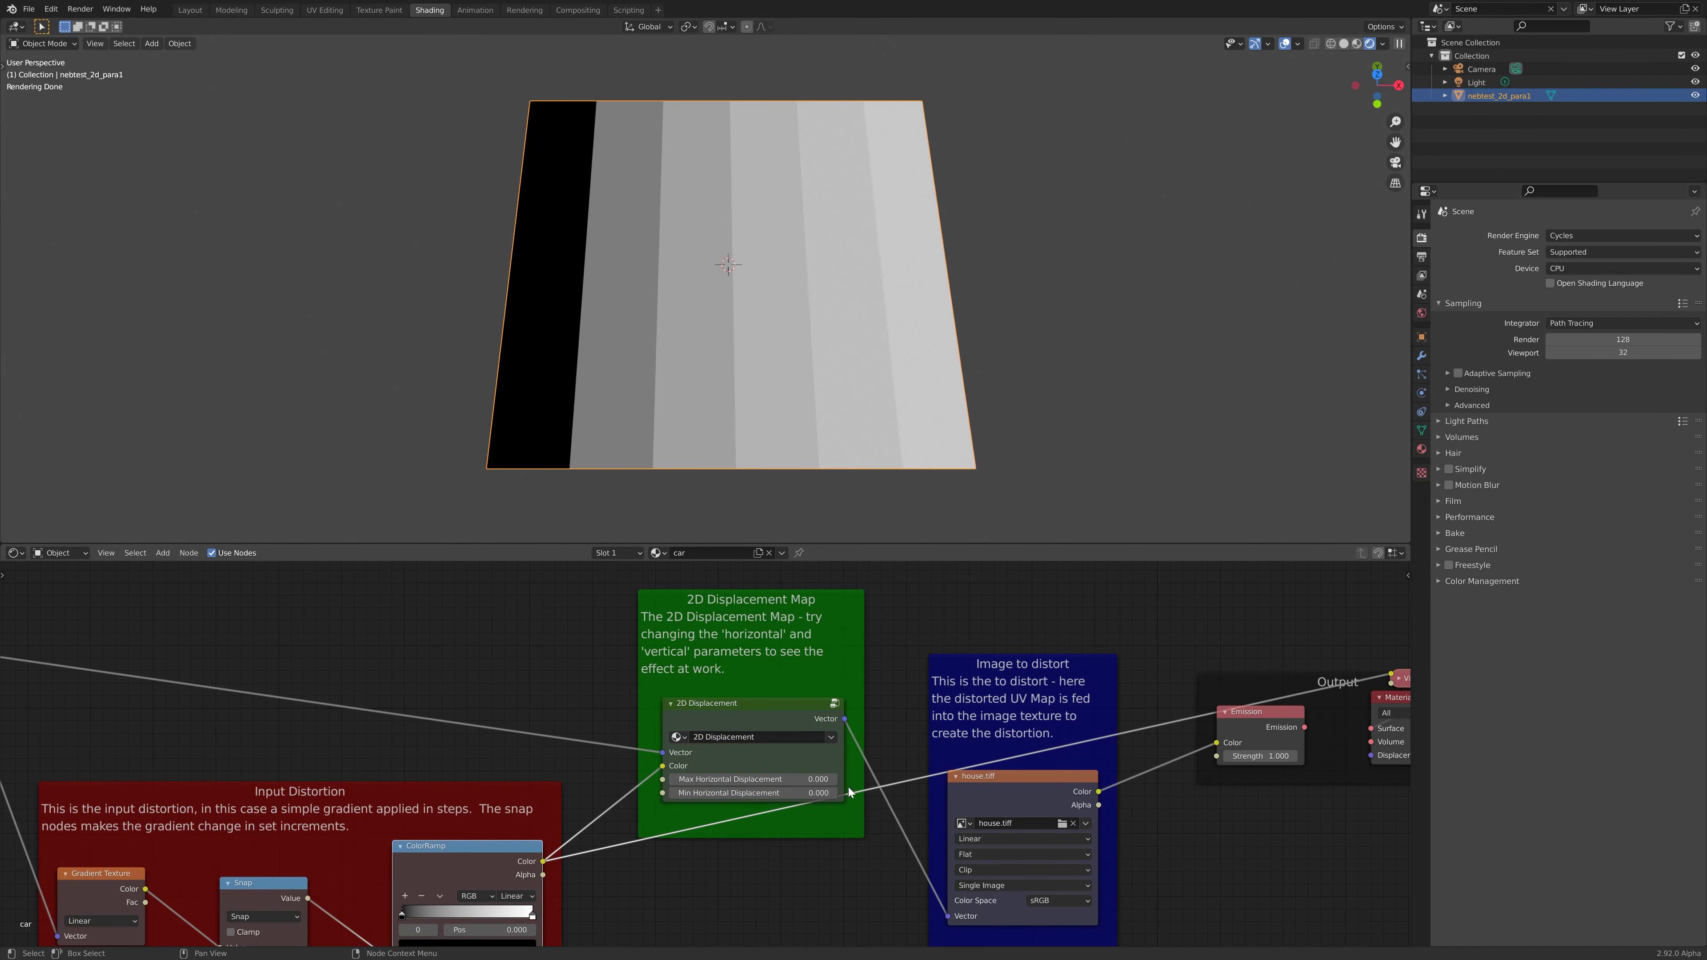
middle_click_drag(865, 856, 861, 746)
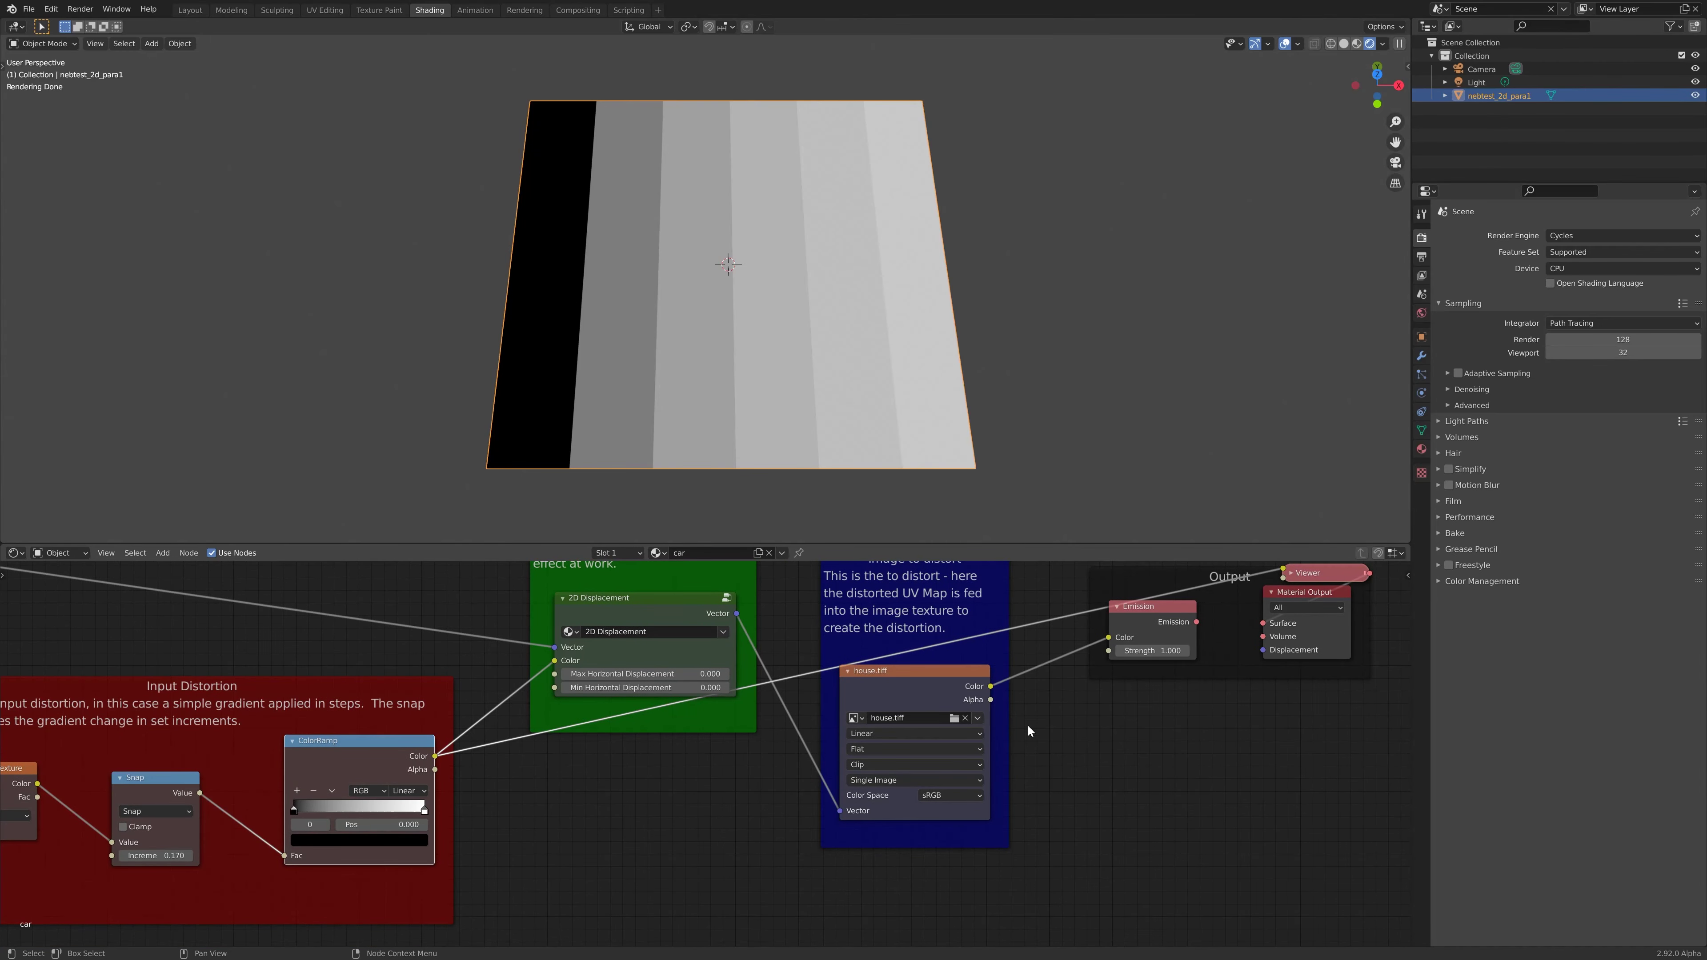
left_click(1154, 612, "ctrl+shift")
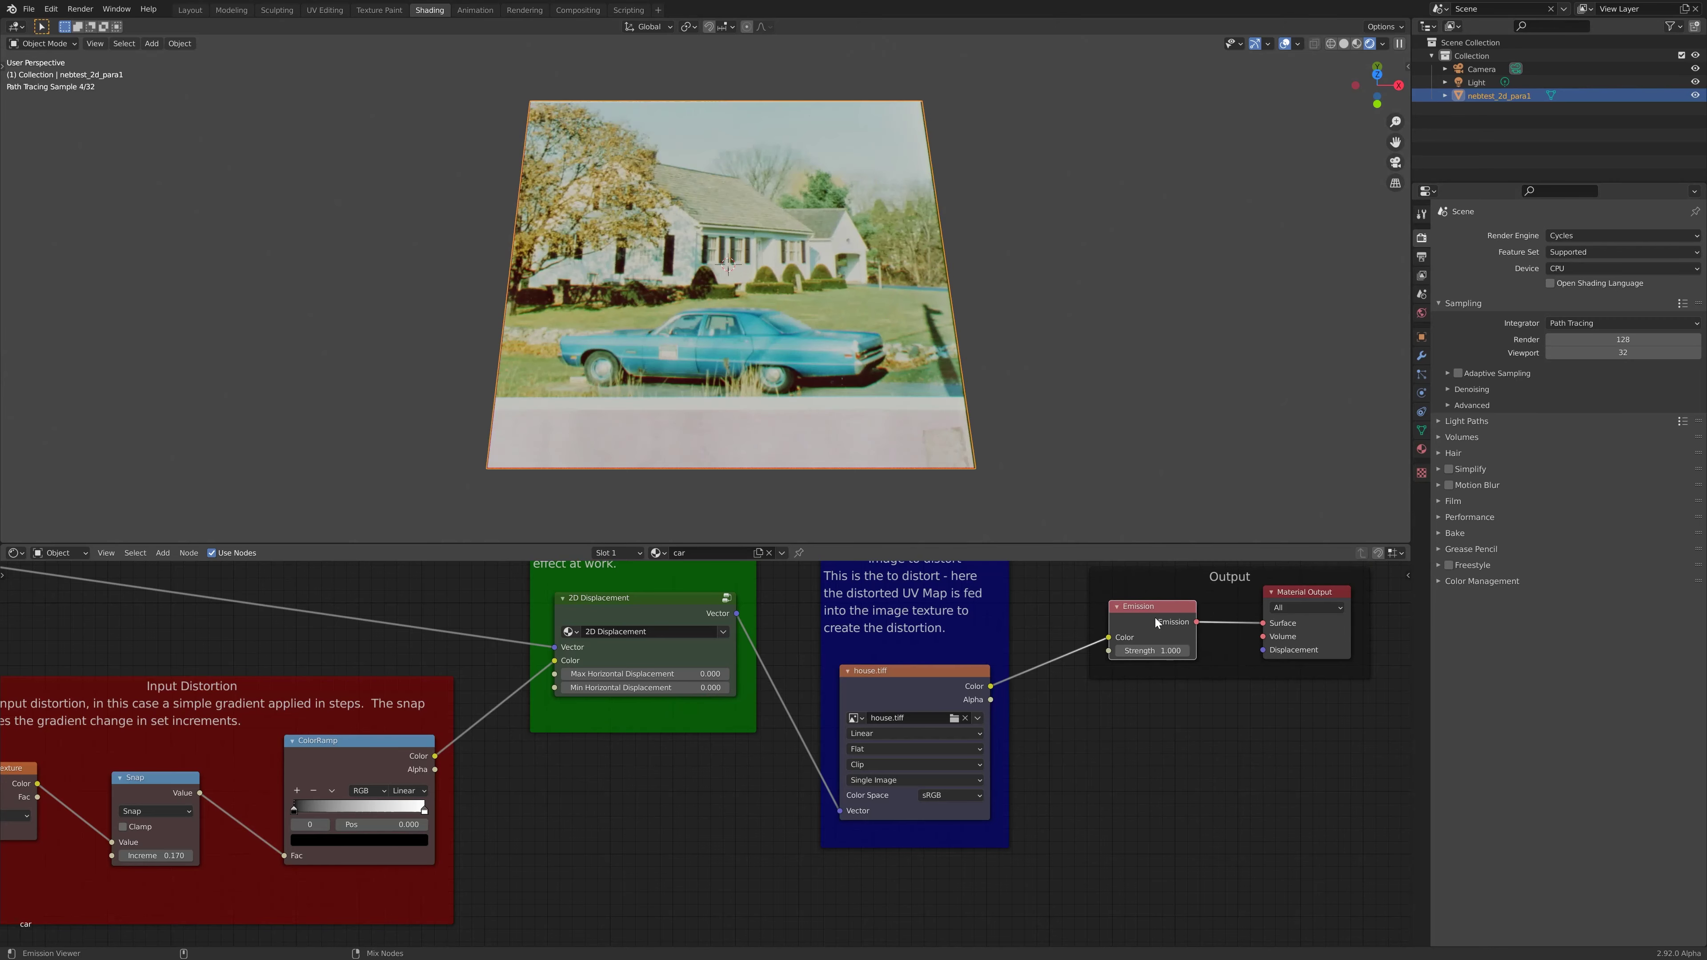
Step: Set the 2D Displacement node's Max Horizontal Displacement to 1.450 and Min Horizontal Displacement to 1.130
middle_click_drag(1176, 717, 1231, 769)
scroll(855, 676, "down", 1)
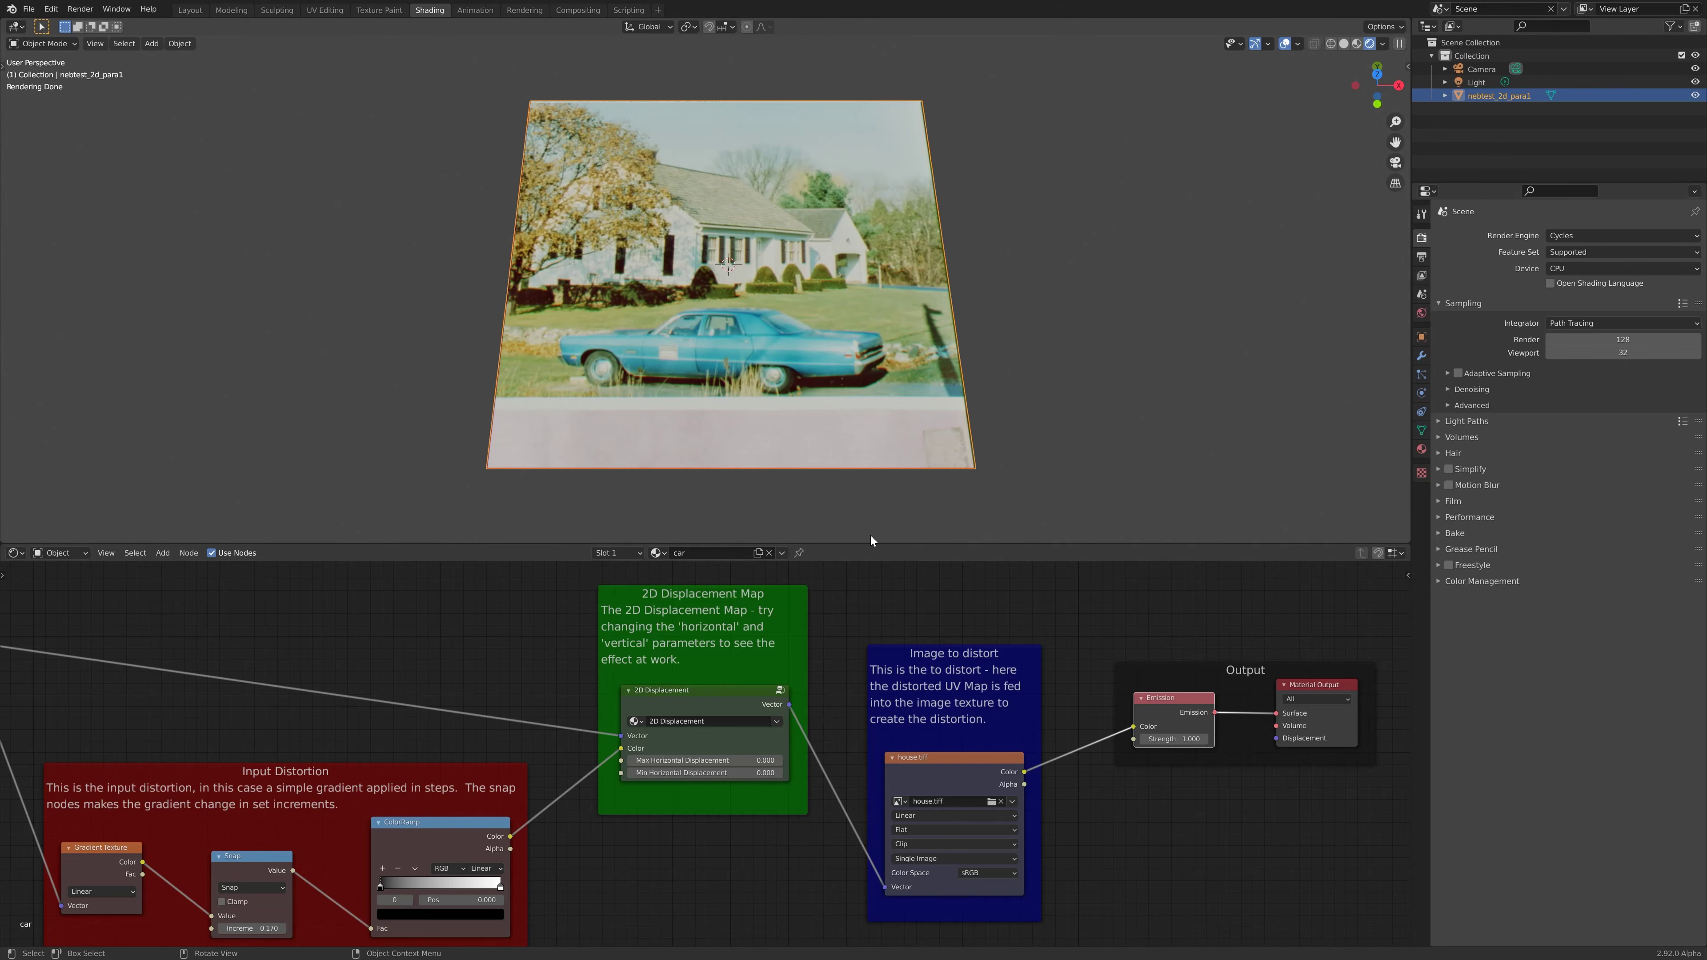
scroll(743, 709, "up", 3)
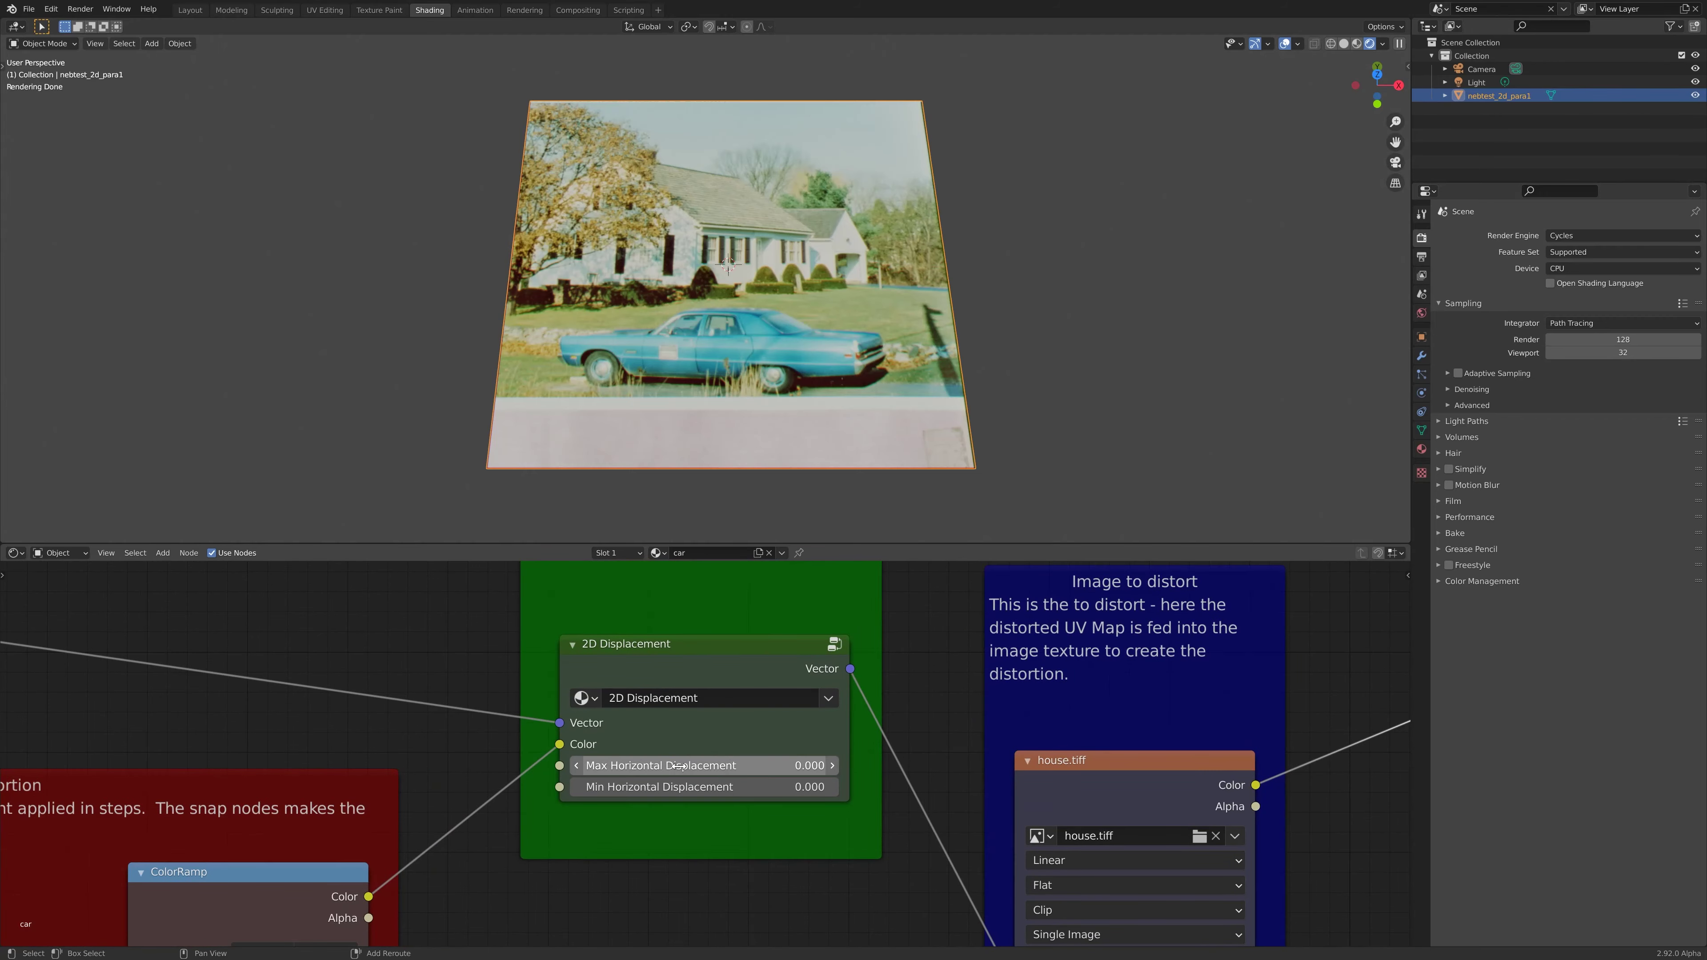
left_click_drag(679, 766, 782, 765)
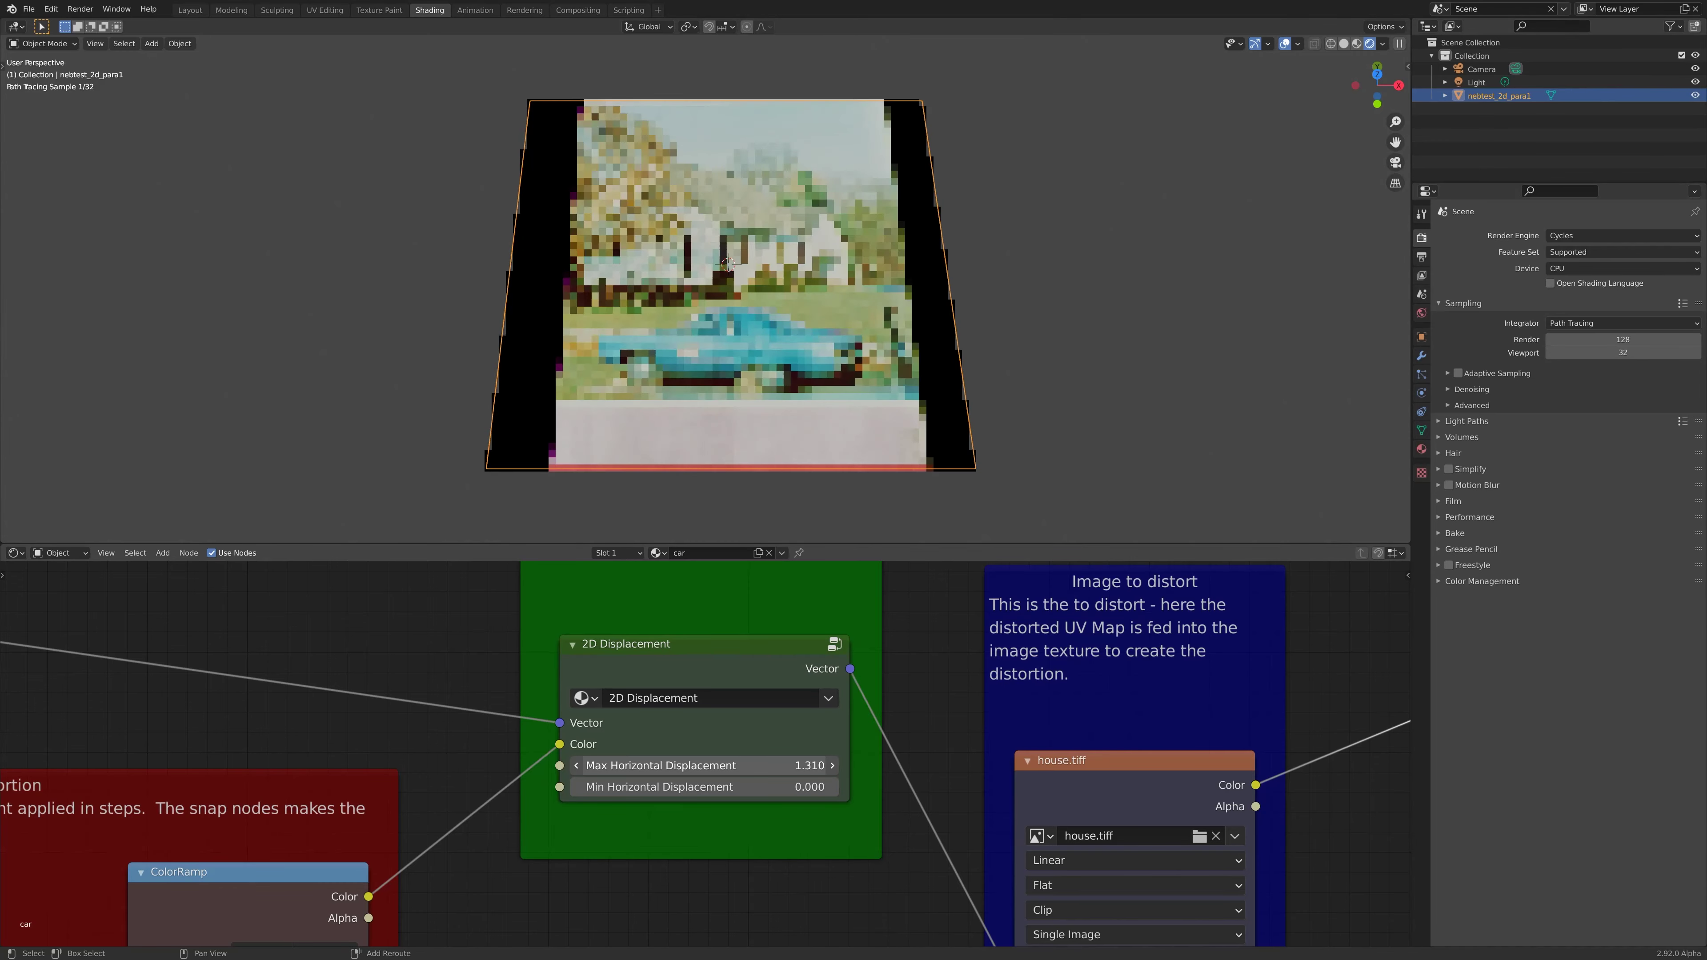
left_click_drag(679, 787, 712, 787)
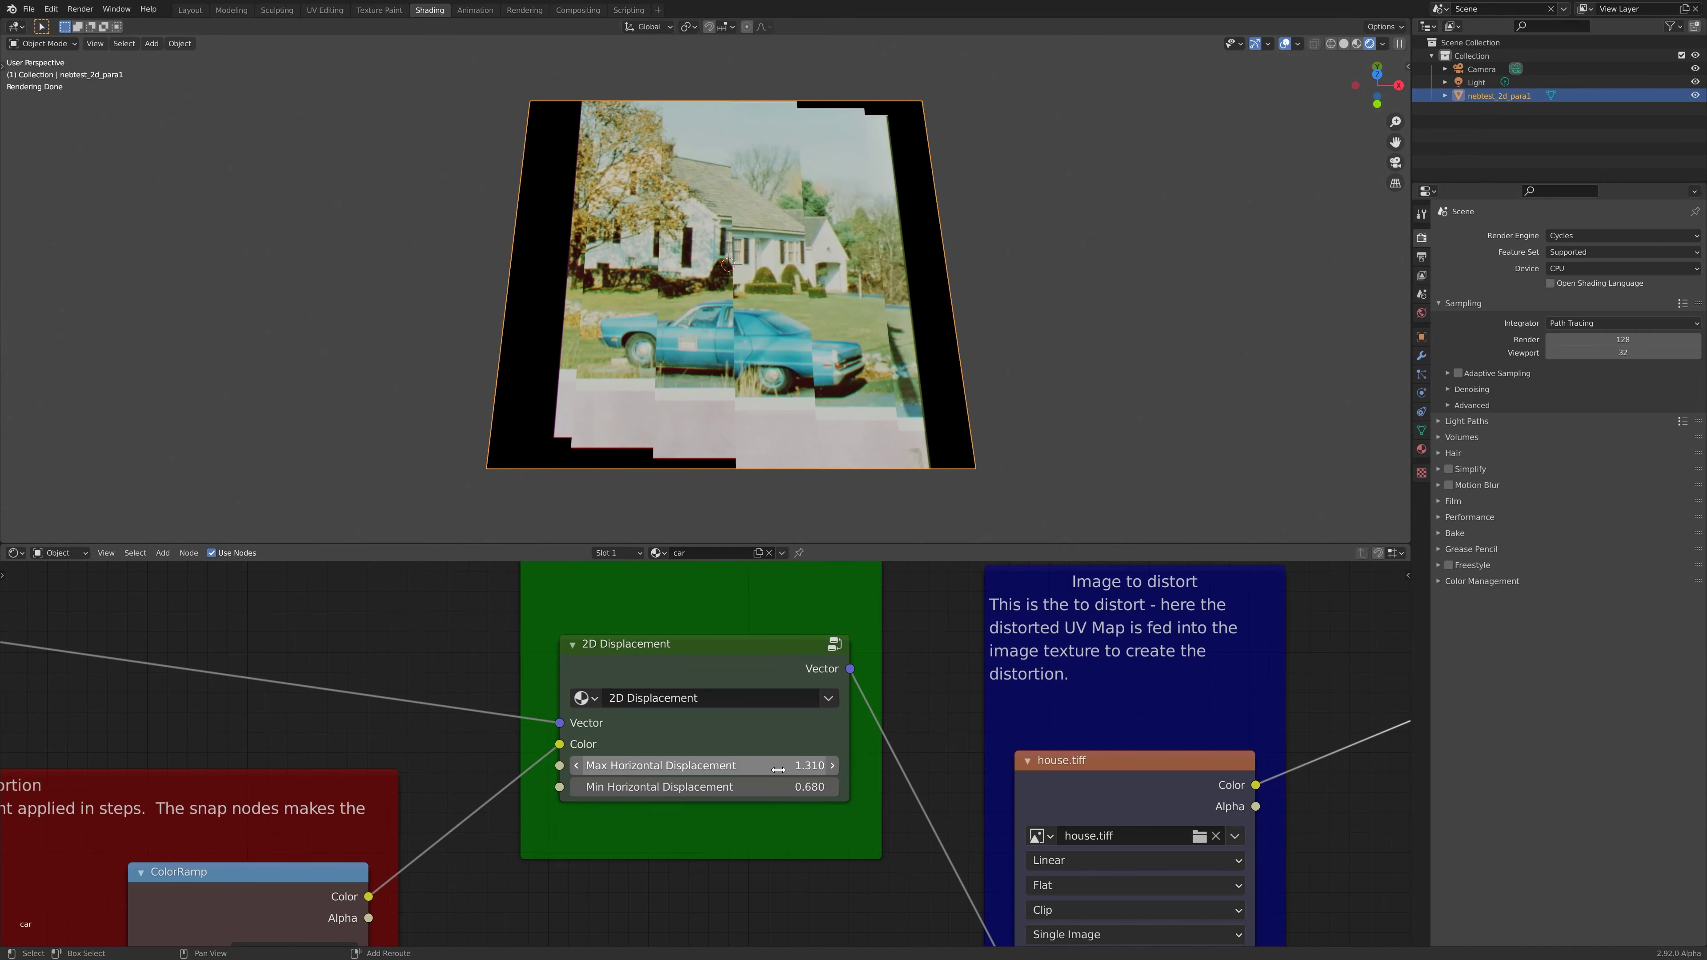
mouse_move(771, 787)
left_mouse_down()
mouse_move(802, 786)
mouse_move(772, 766)
left_mouse_up()
left_click(725, 661)
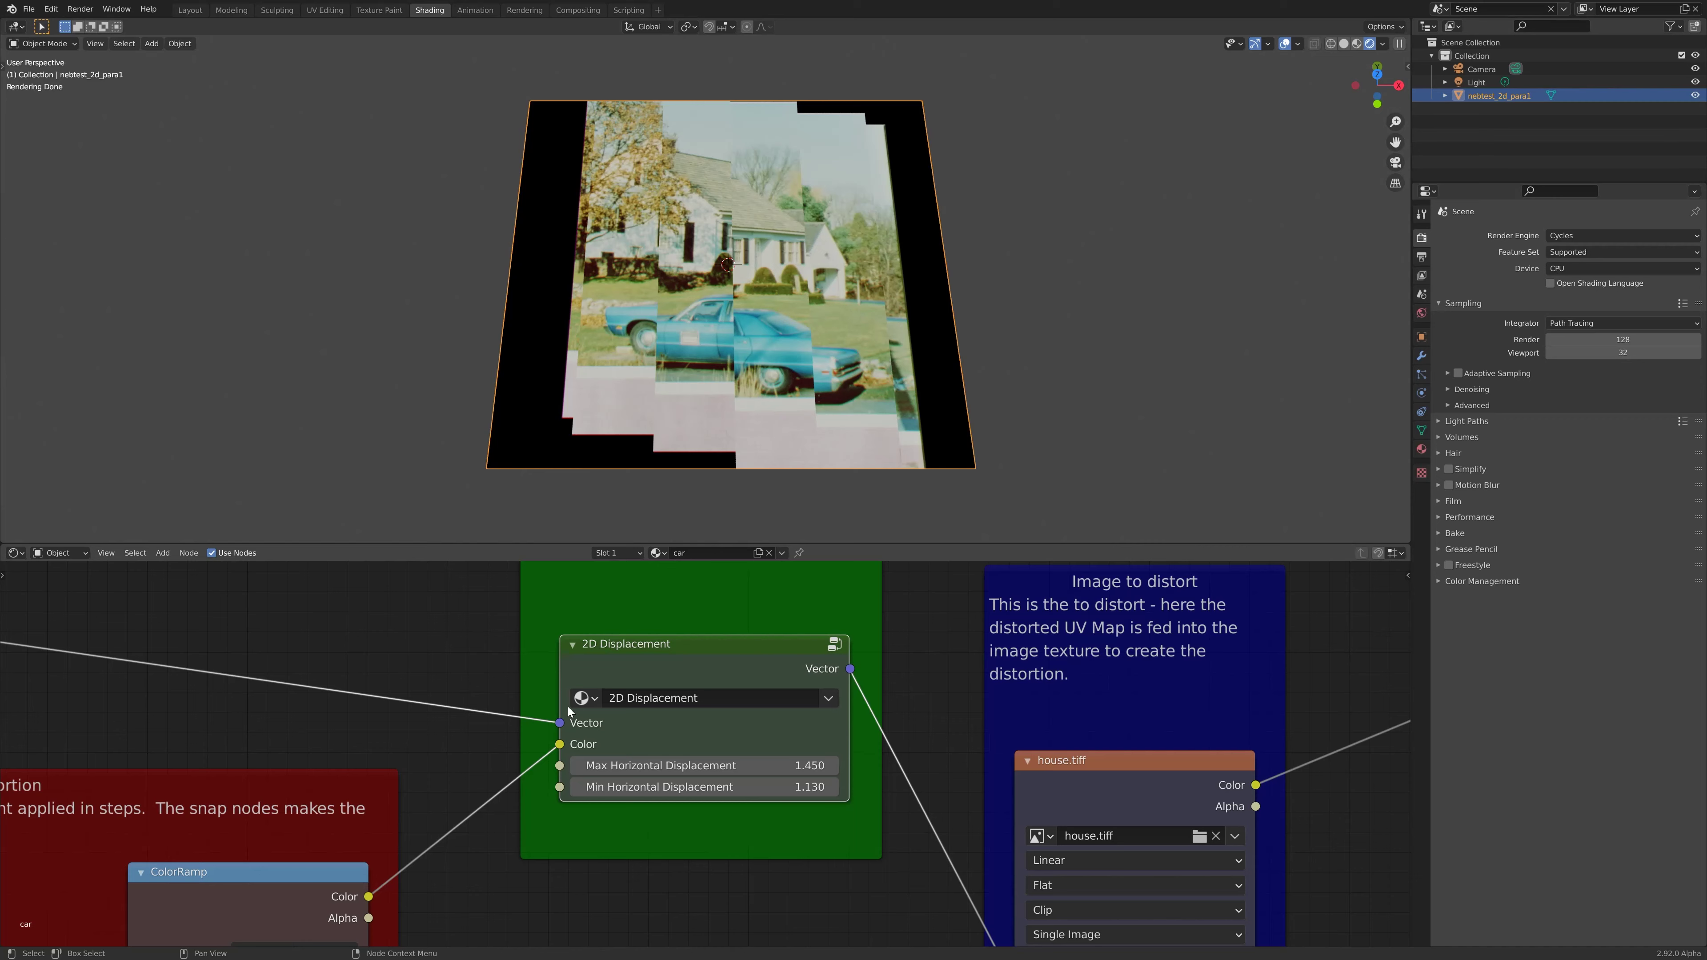
Step: Open the recent file 2d_displace_nebula.blend without saving the changes to the car file
left_click(28, 9)
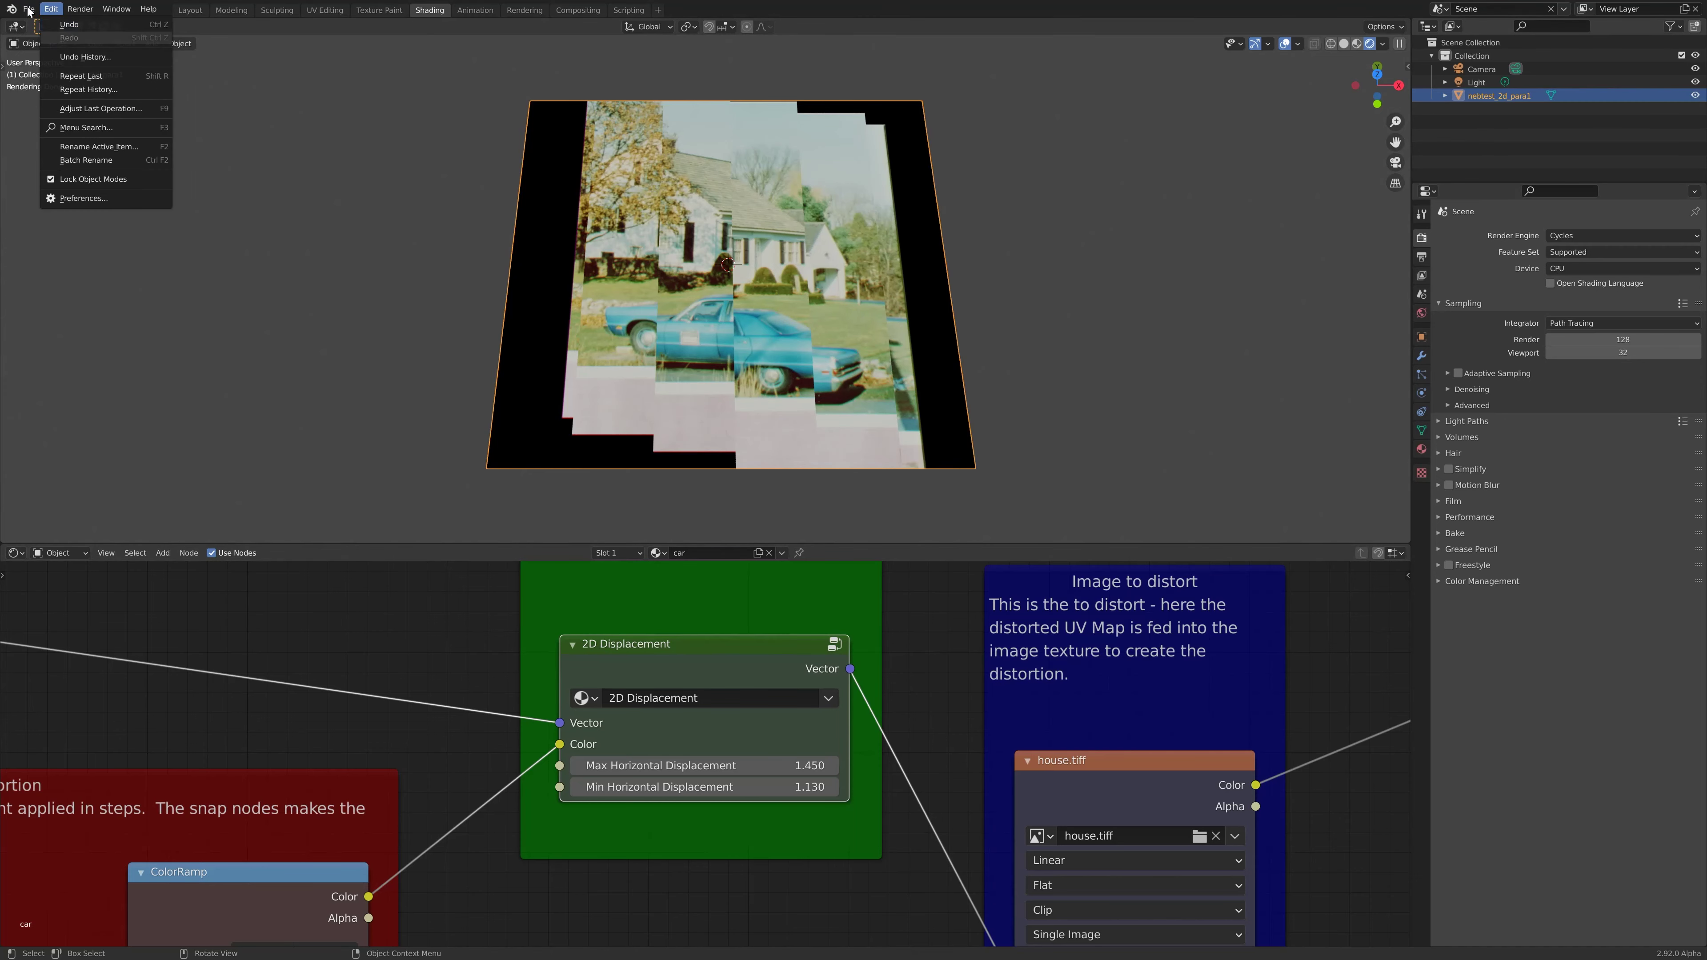
left_click(28, 9)
left_click(28, 9)
mouse_move(49, 52)
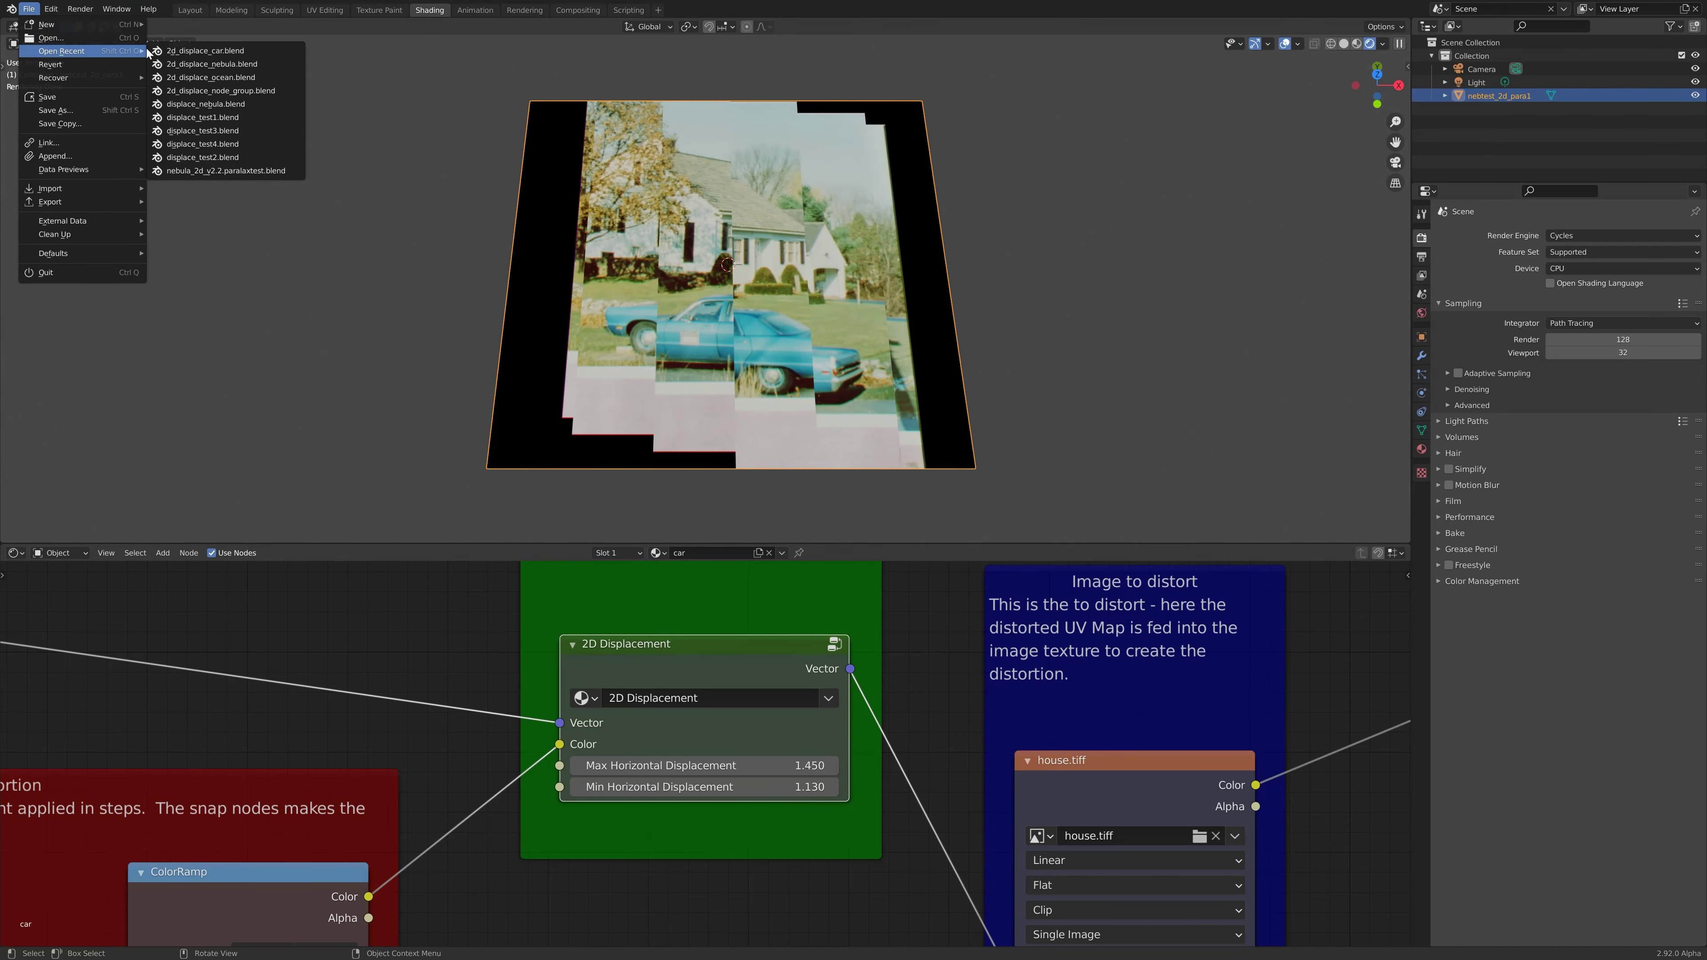
left_click(263, 64)
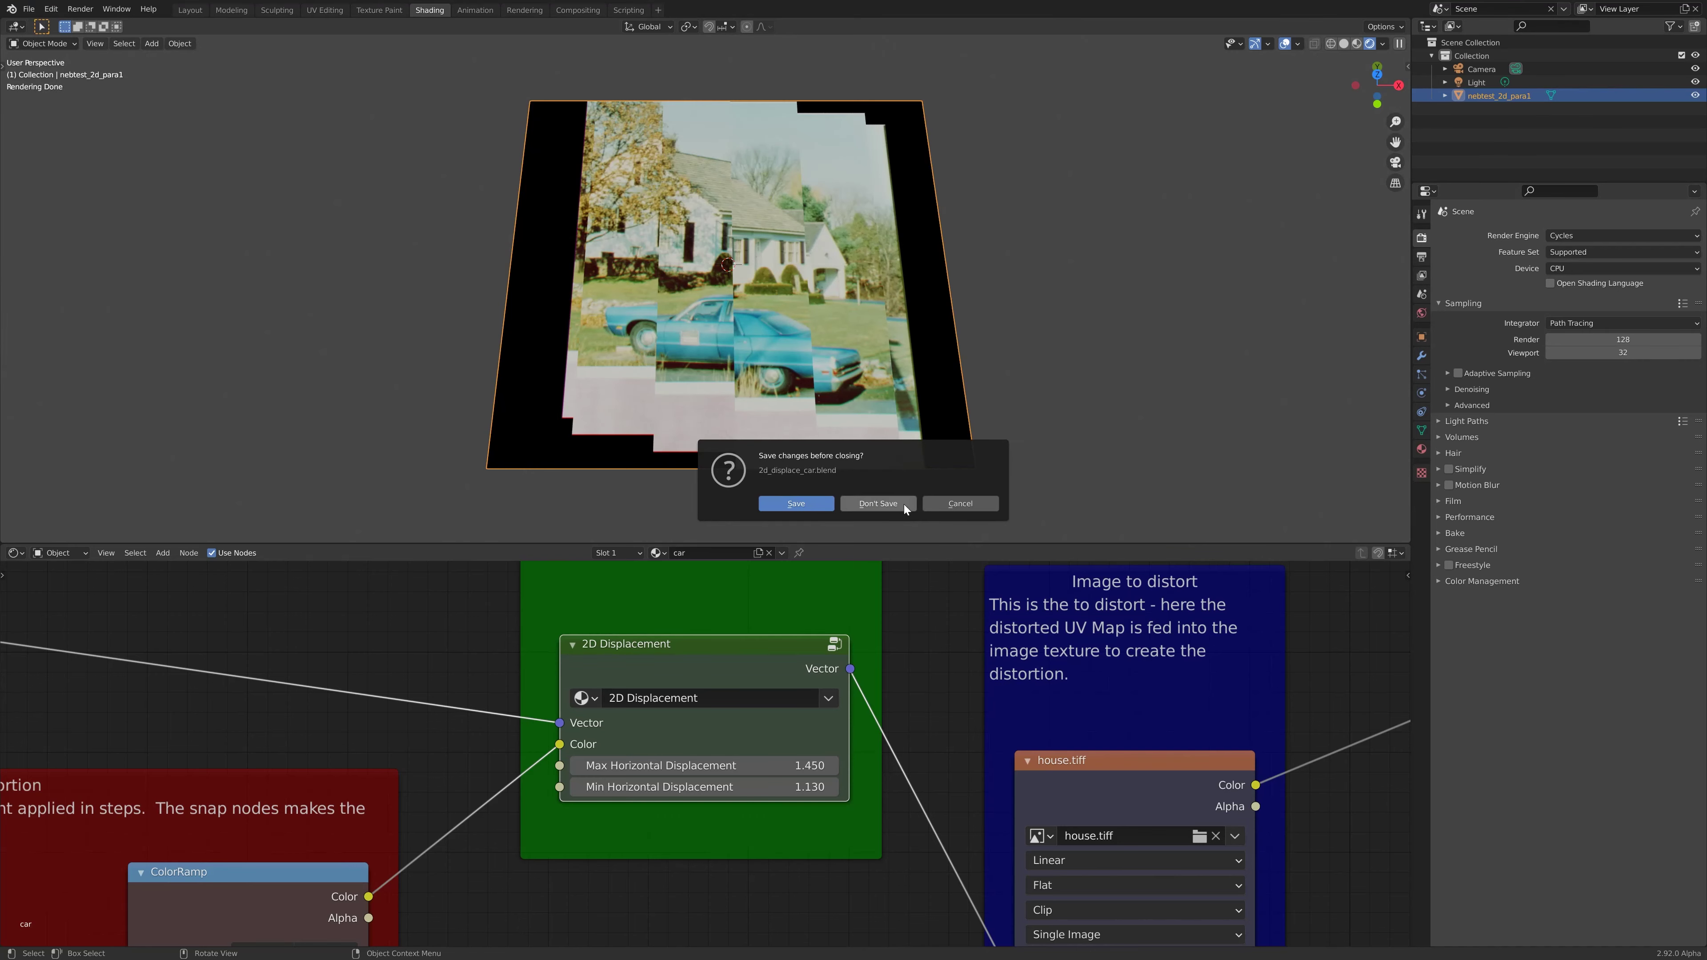
left_click(878, 504)
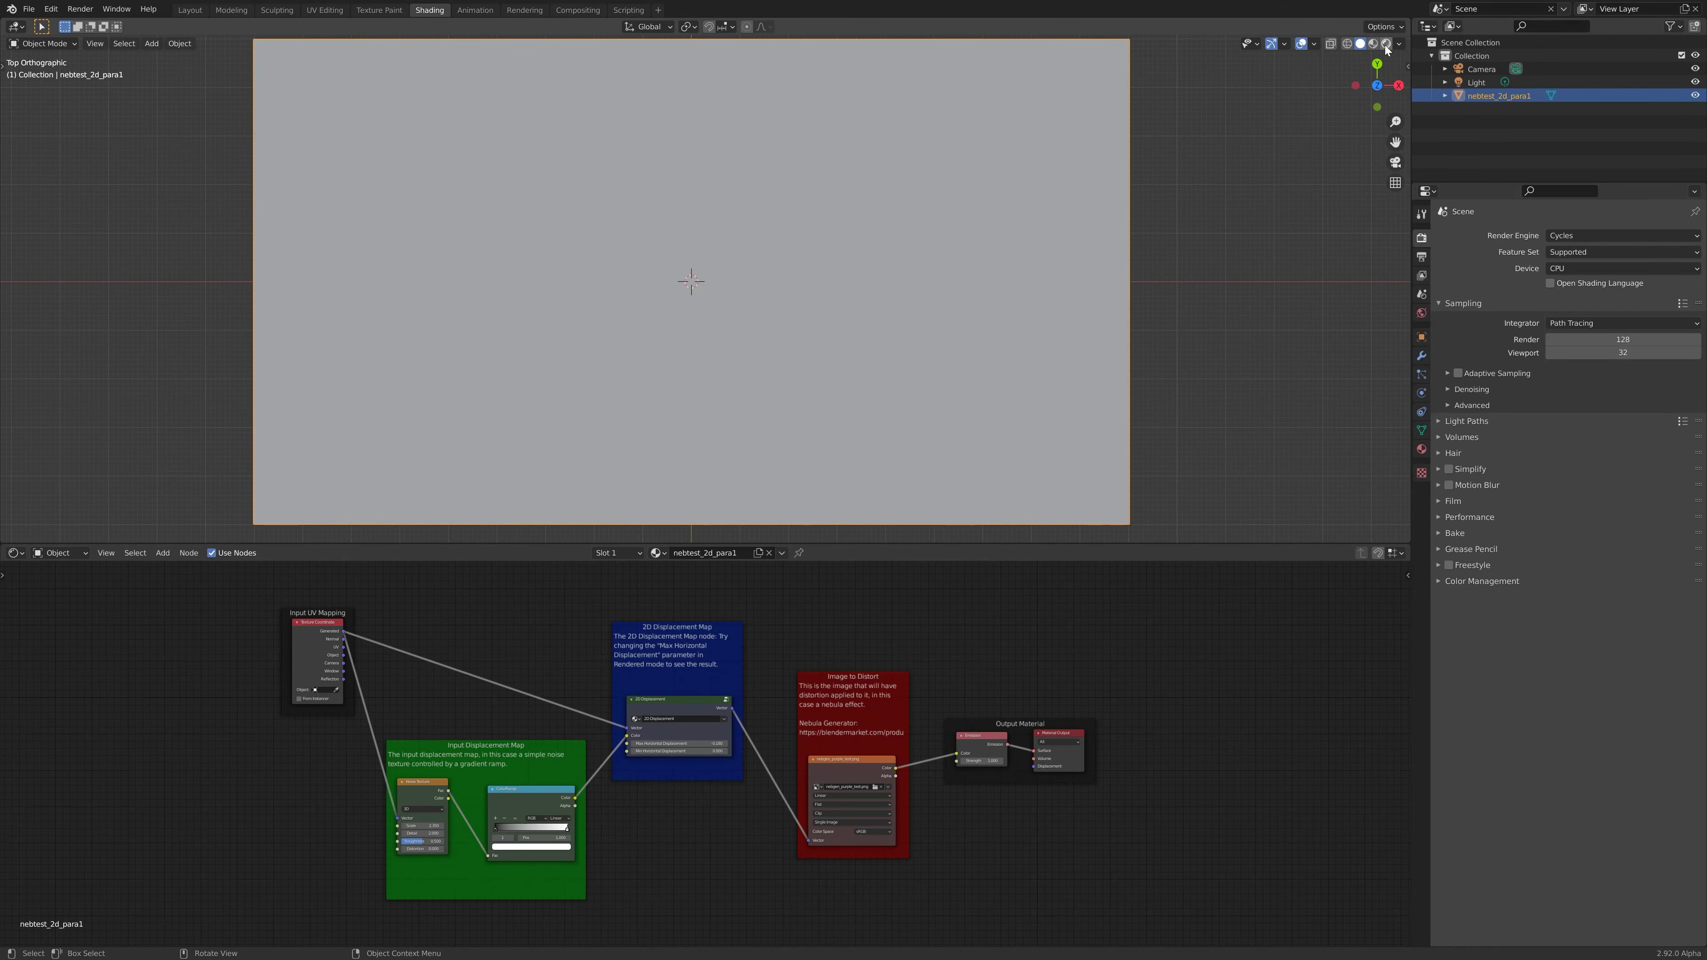
Step: Show the nebula plane in rendered viewport shading from an angled view
left_click(1385, 45)
mouse_move(424, 382)
middle_mouse_down()
mouse_move(556, 244)
mouse_move(429, 264)
mouse_move(445, 380)
mouse_move(574, 335)
middle_mouse_up()
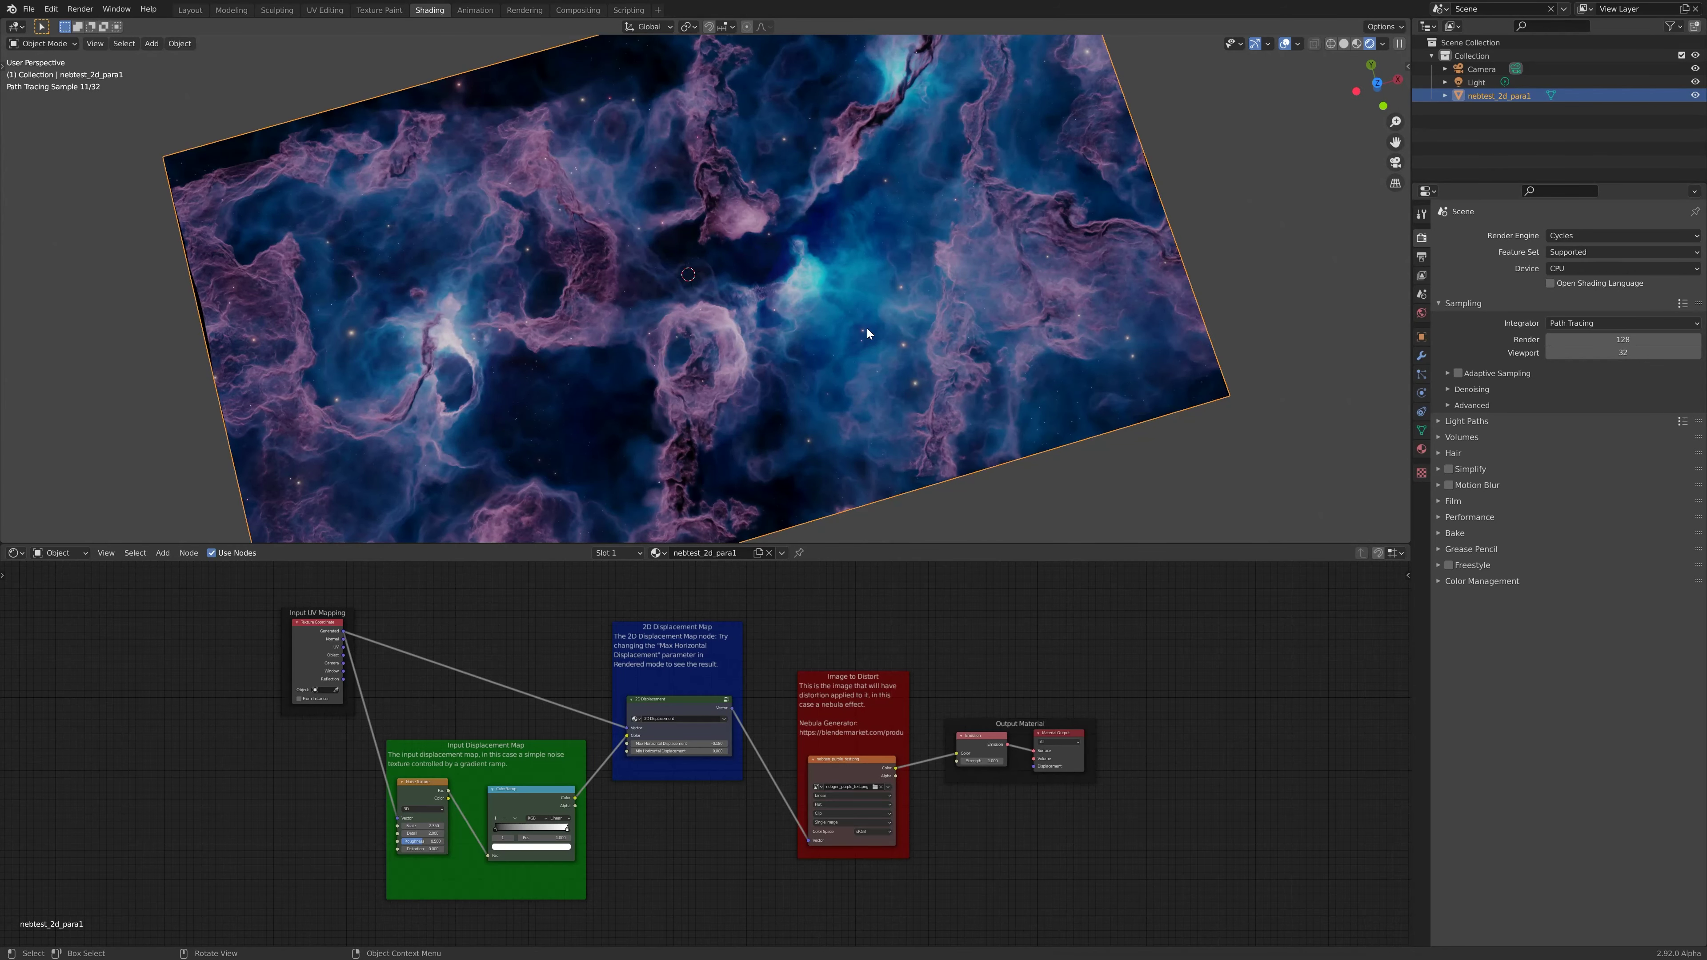
middle_click_drag(806, 490, 826, 293)
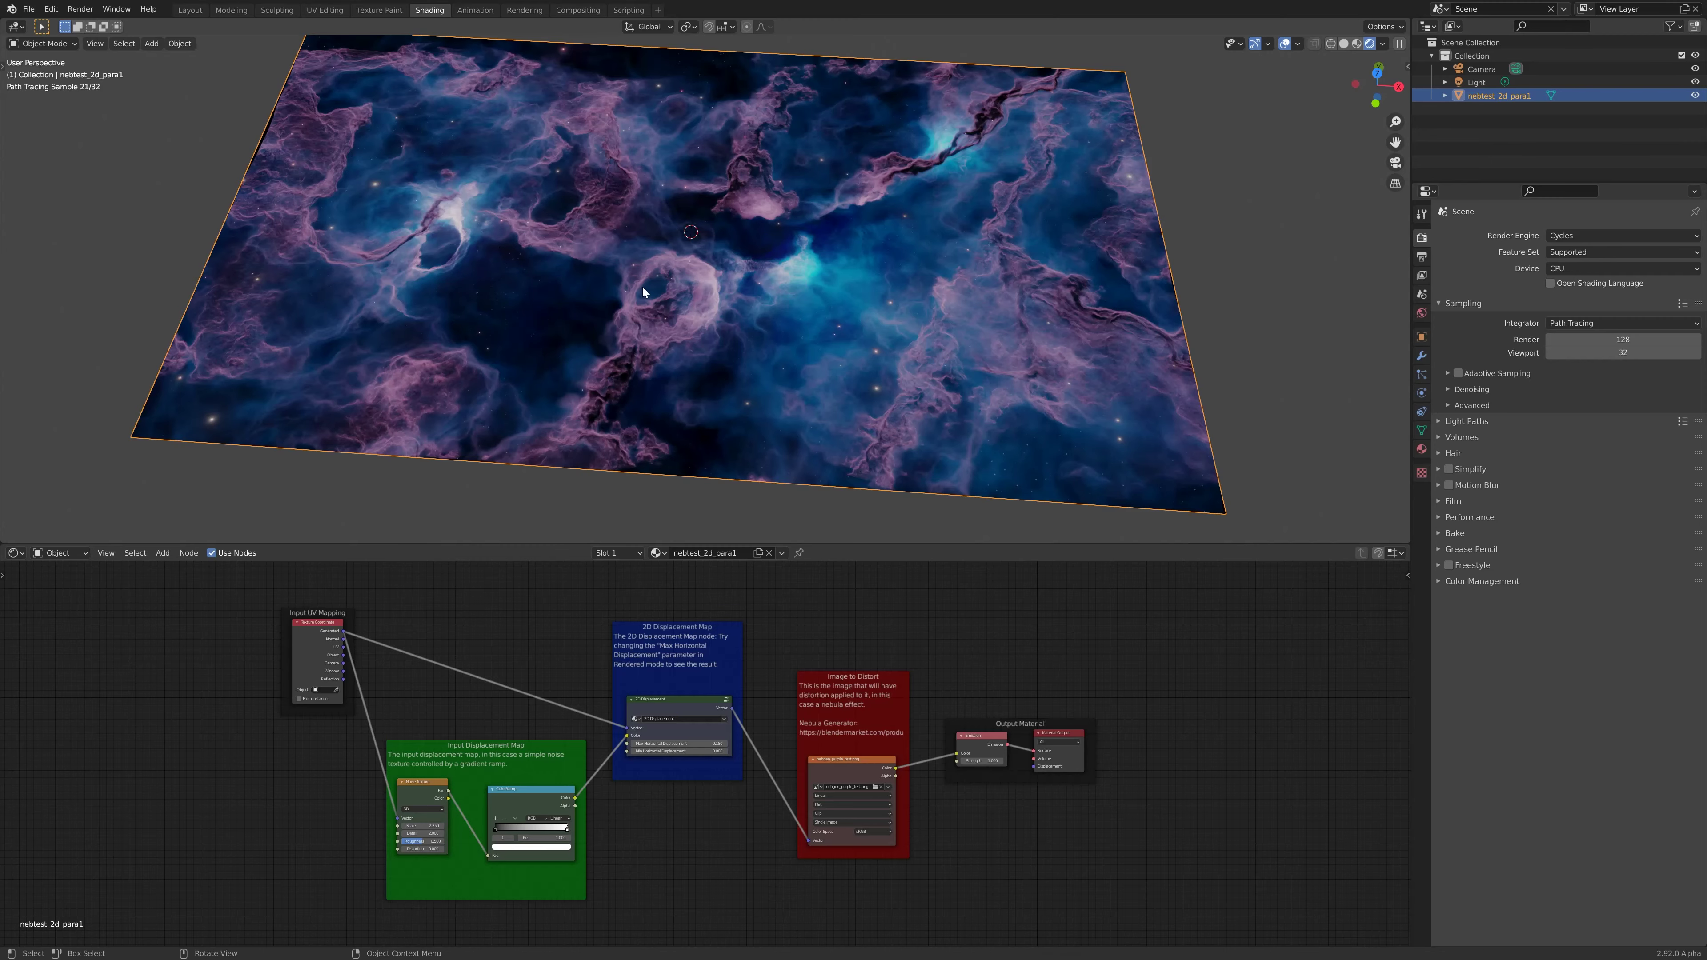
Step: Preview the Input Displacement Map ColorRamp's output on the plane, and try moving its black stop, returning it to position 0
scroll(674, 726, "up", 4)
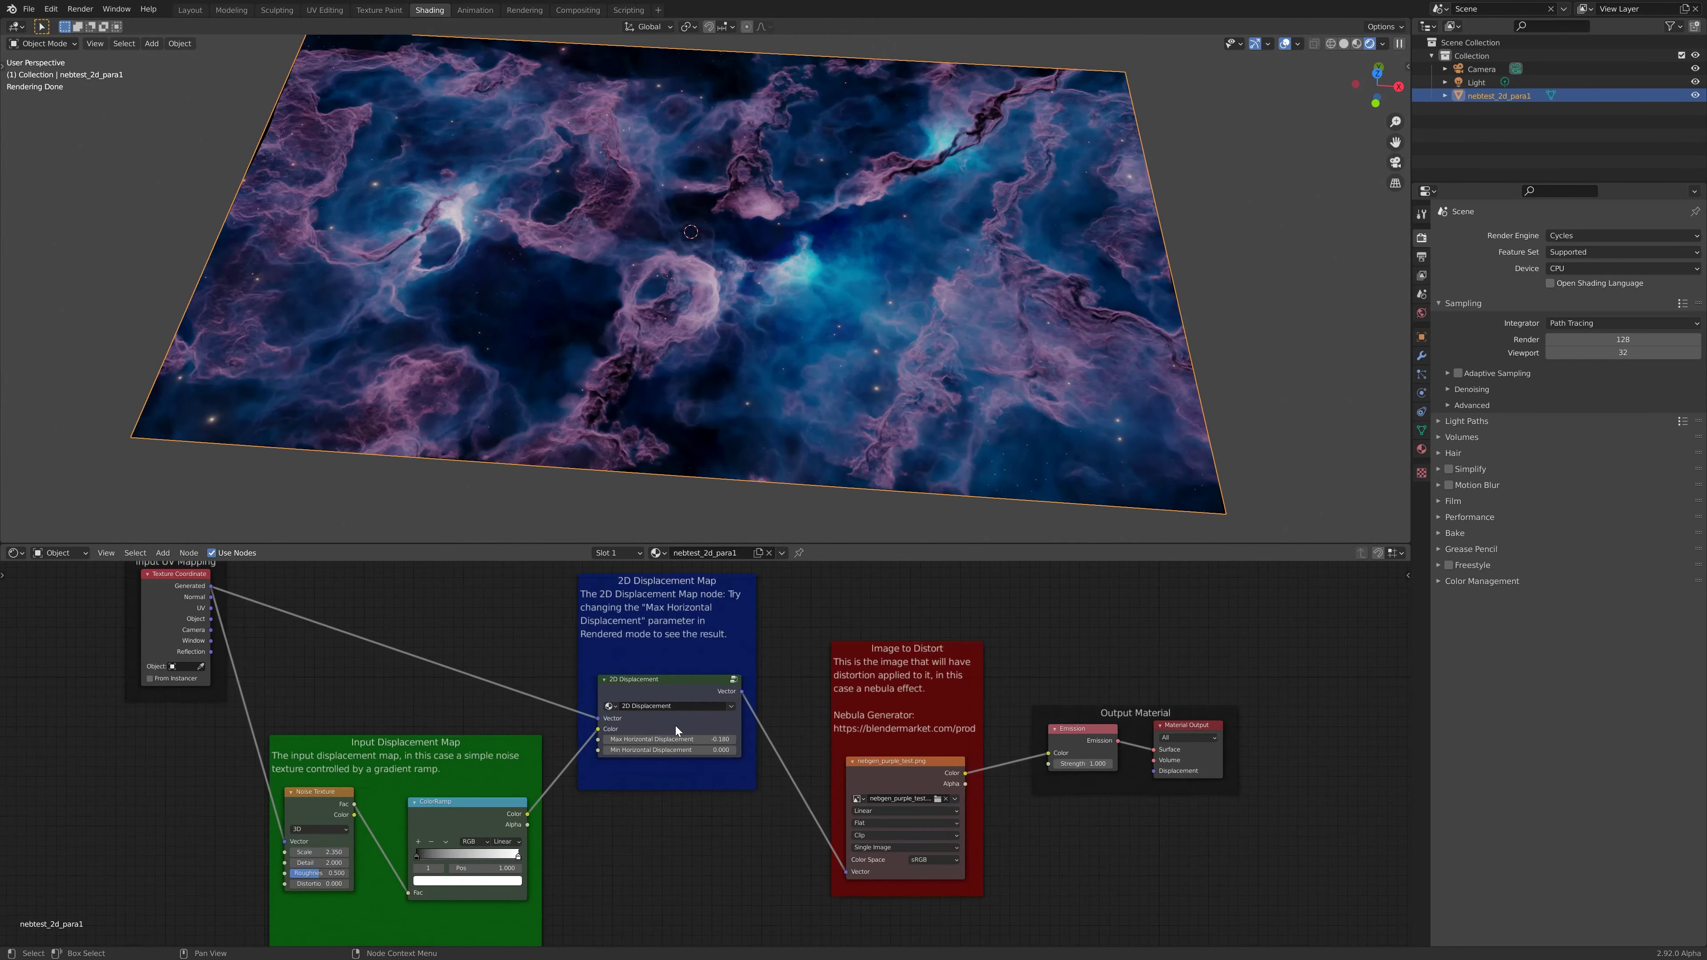
middle_click_drag(588, 785, 886, 806)
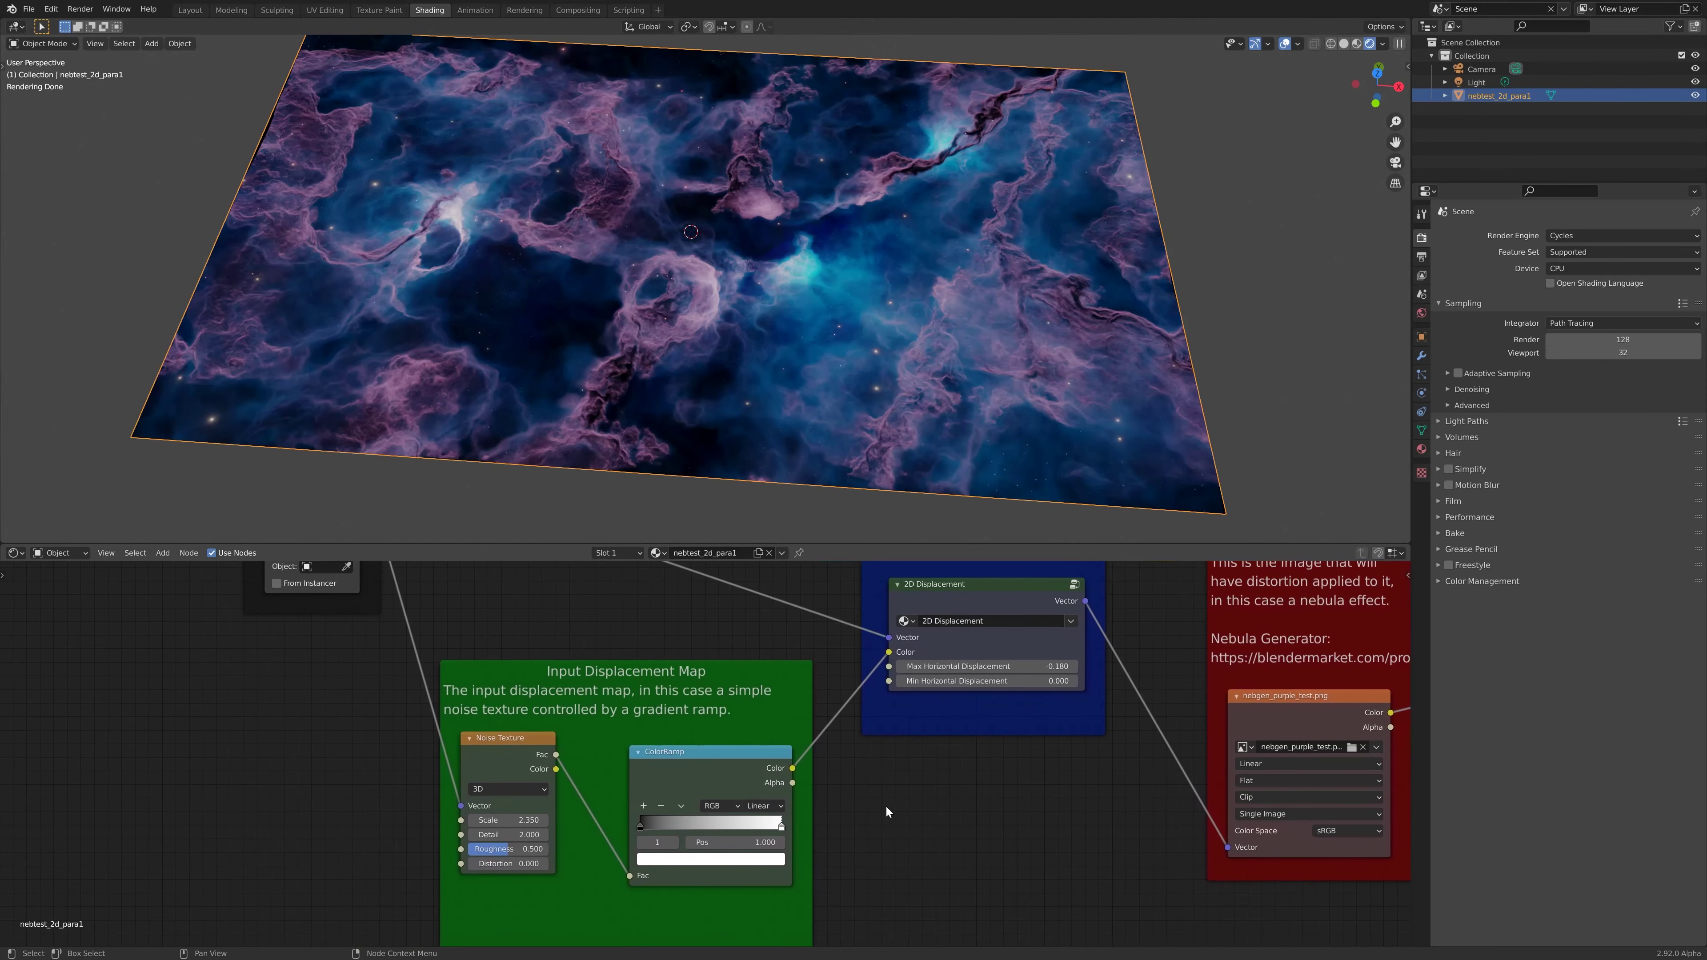
left_click(711, 755, "ctrl+shift")
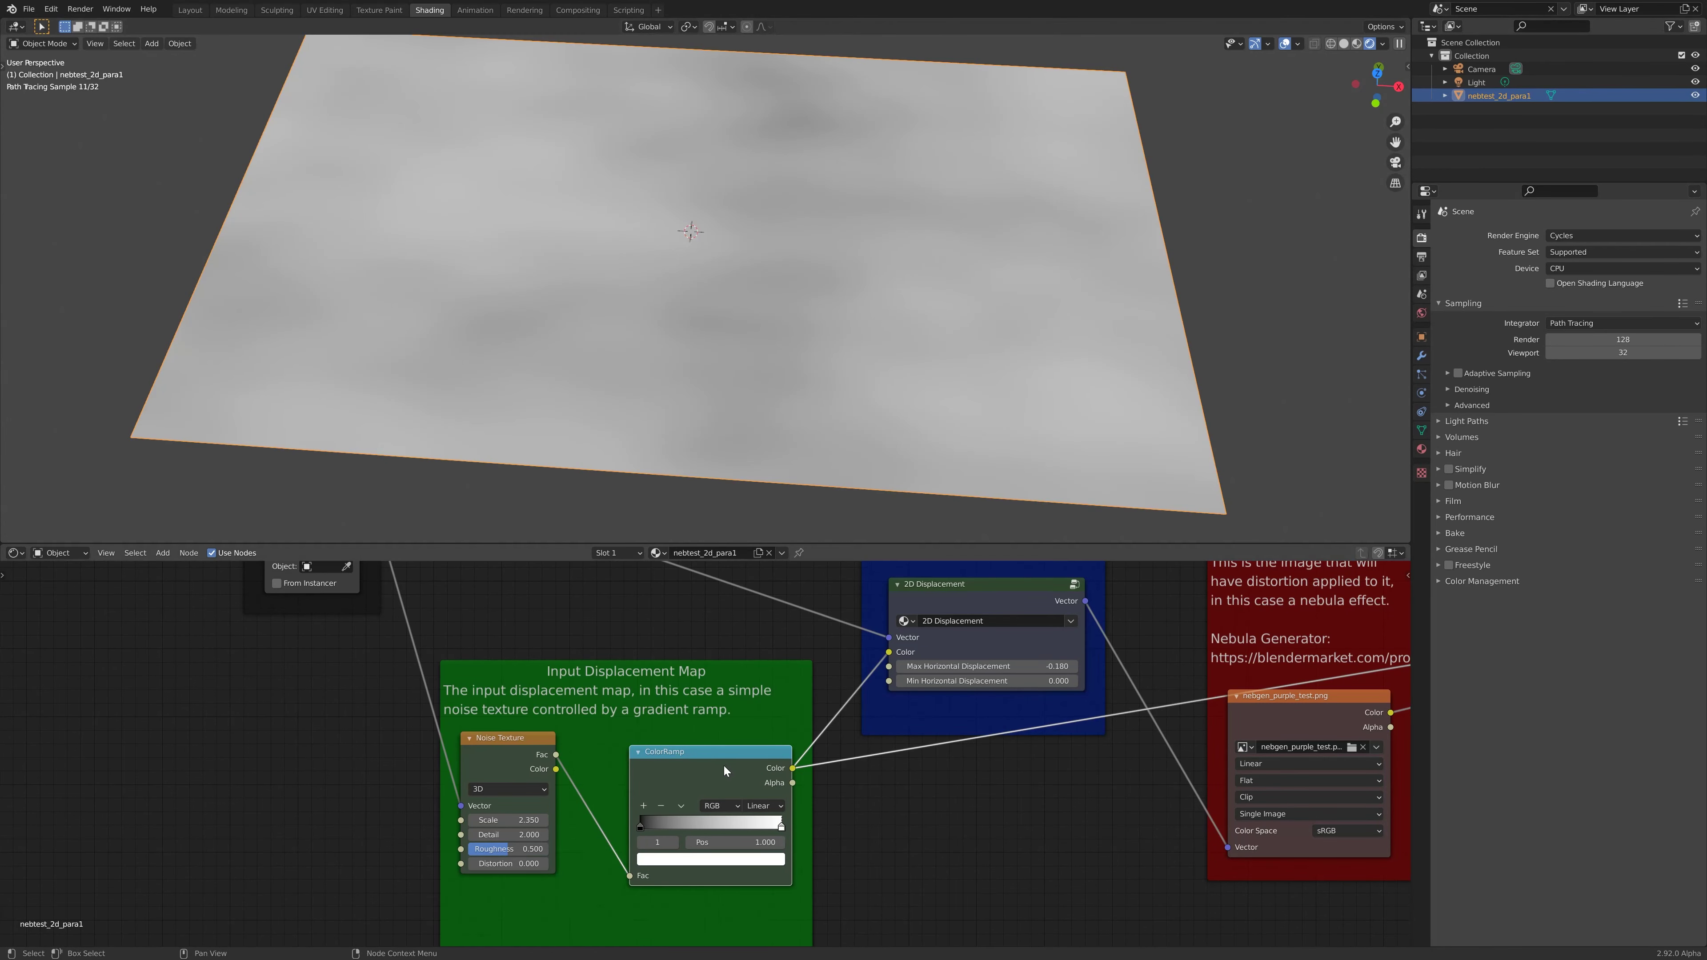
left_click(640, 823)
left_click_drag(696, 828, 639, 830)
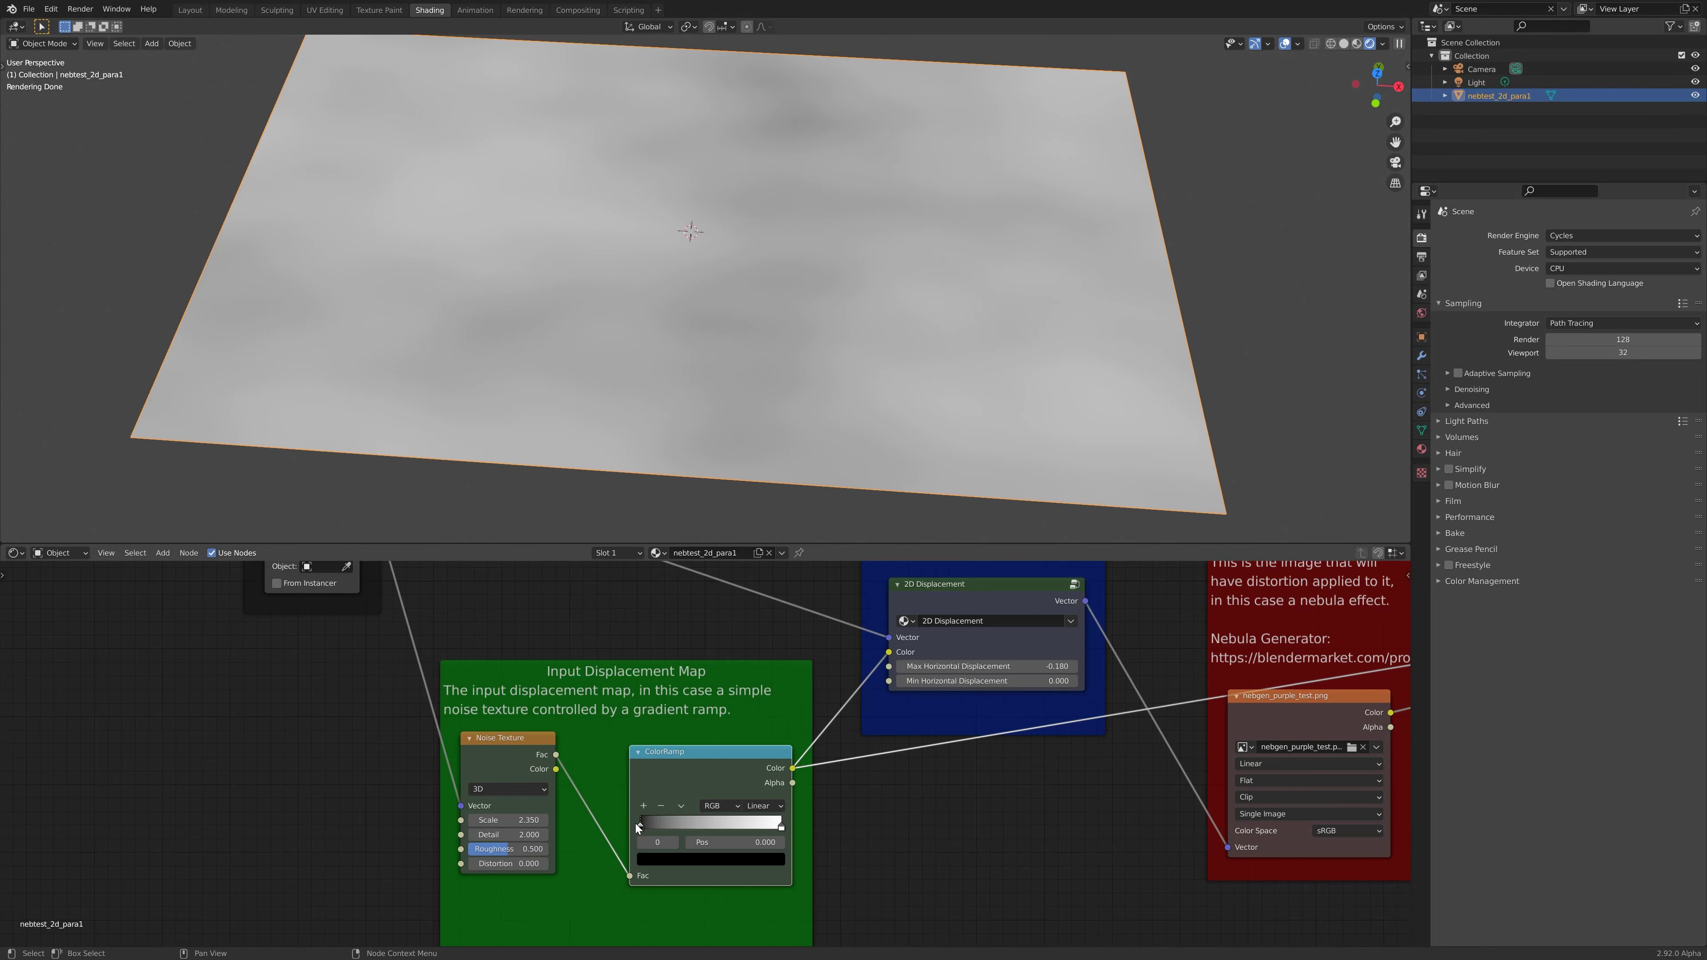
Step: Preview the nebgen_purple_test image texture's output on the plane from the top view
middle_click_drag(1045, 750, 745, 801)
middle_click_drag(842, 665, 758, 651)
left_click(913, 749, "ctrl+shift")
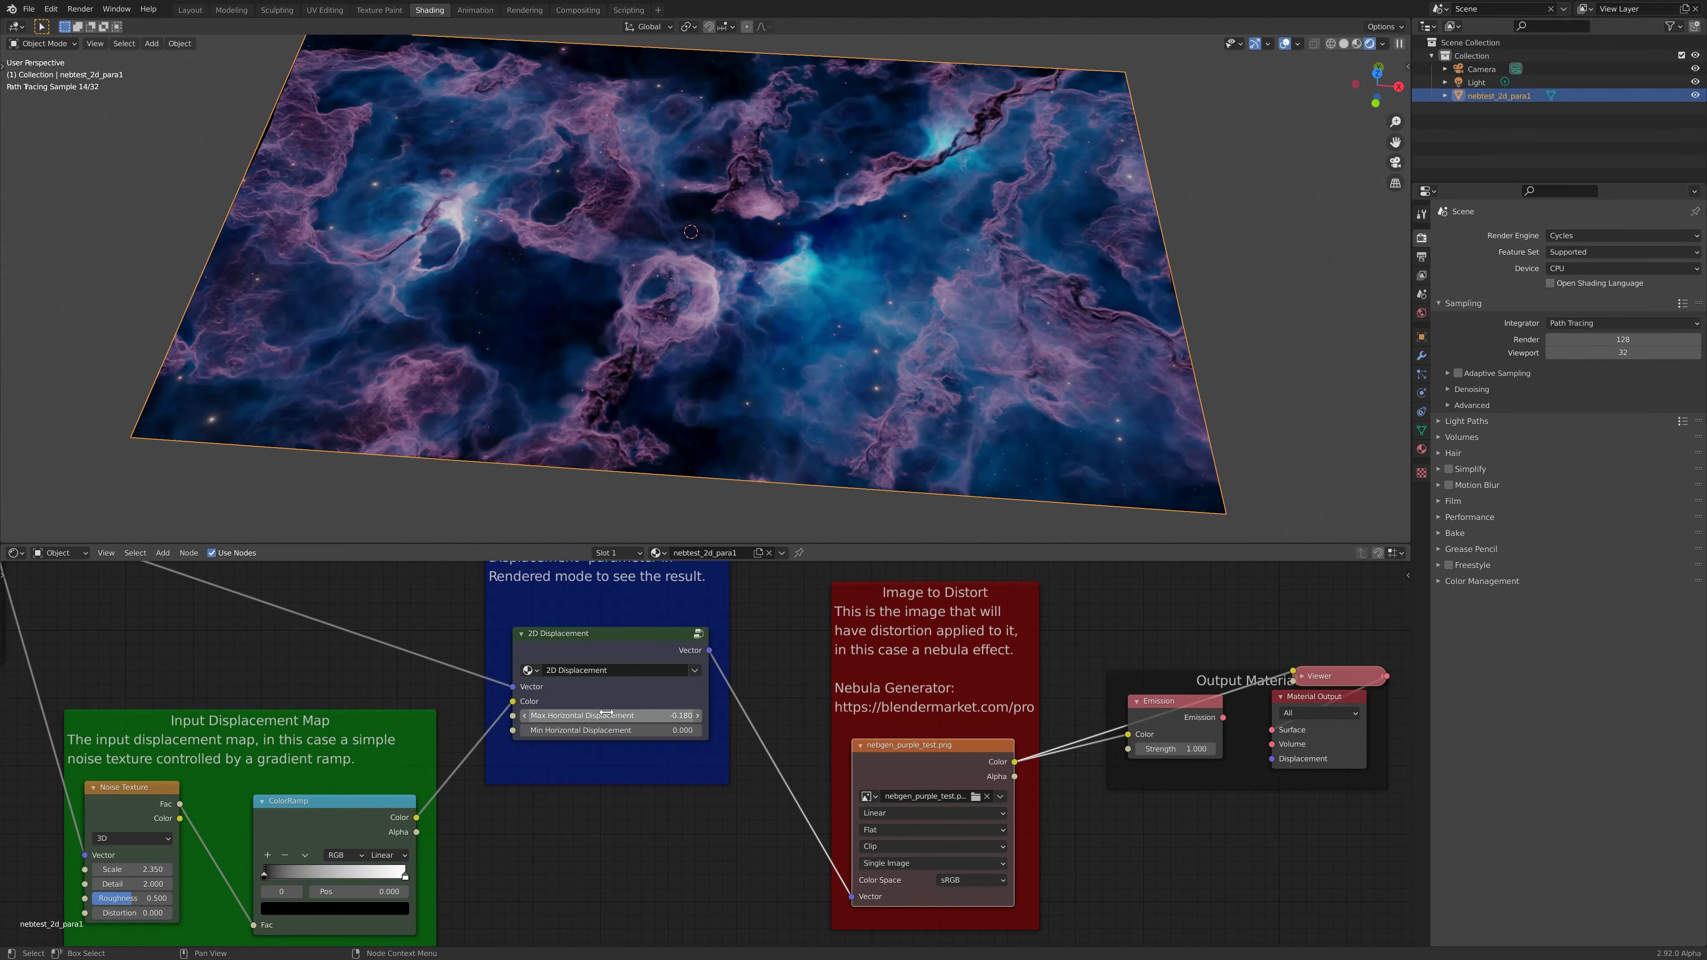
middle_click_drag(771, 276, 774, 308)
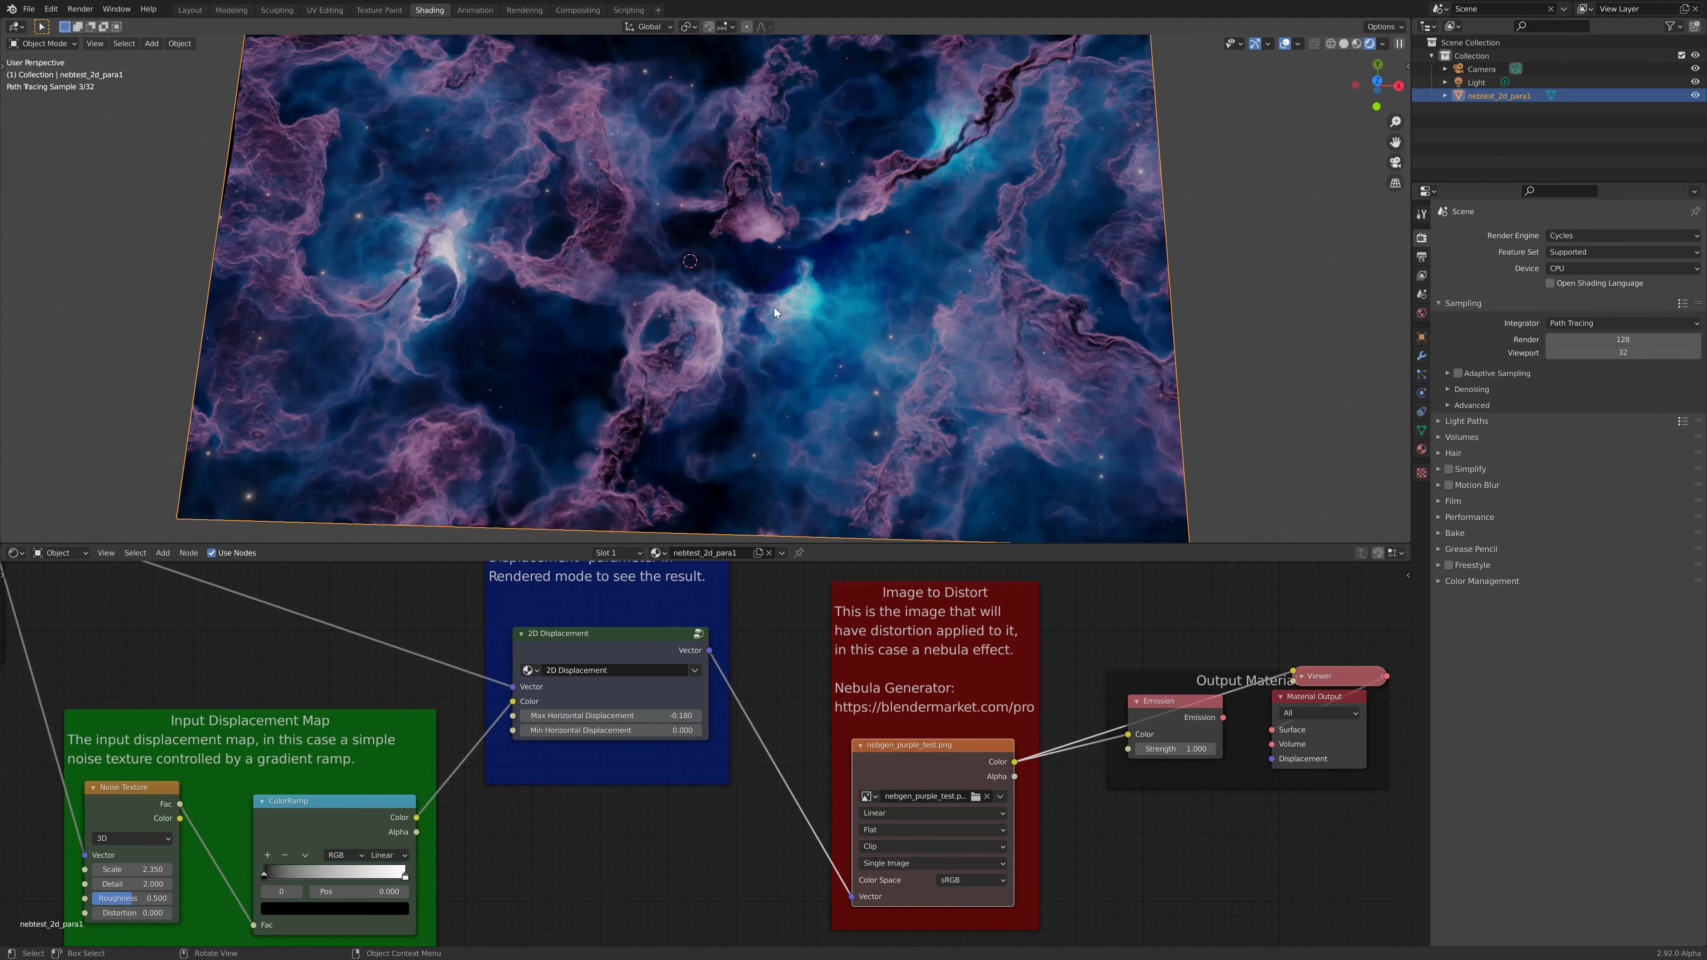
key("KP_7")
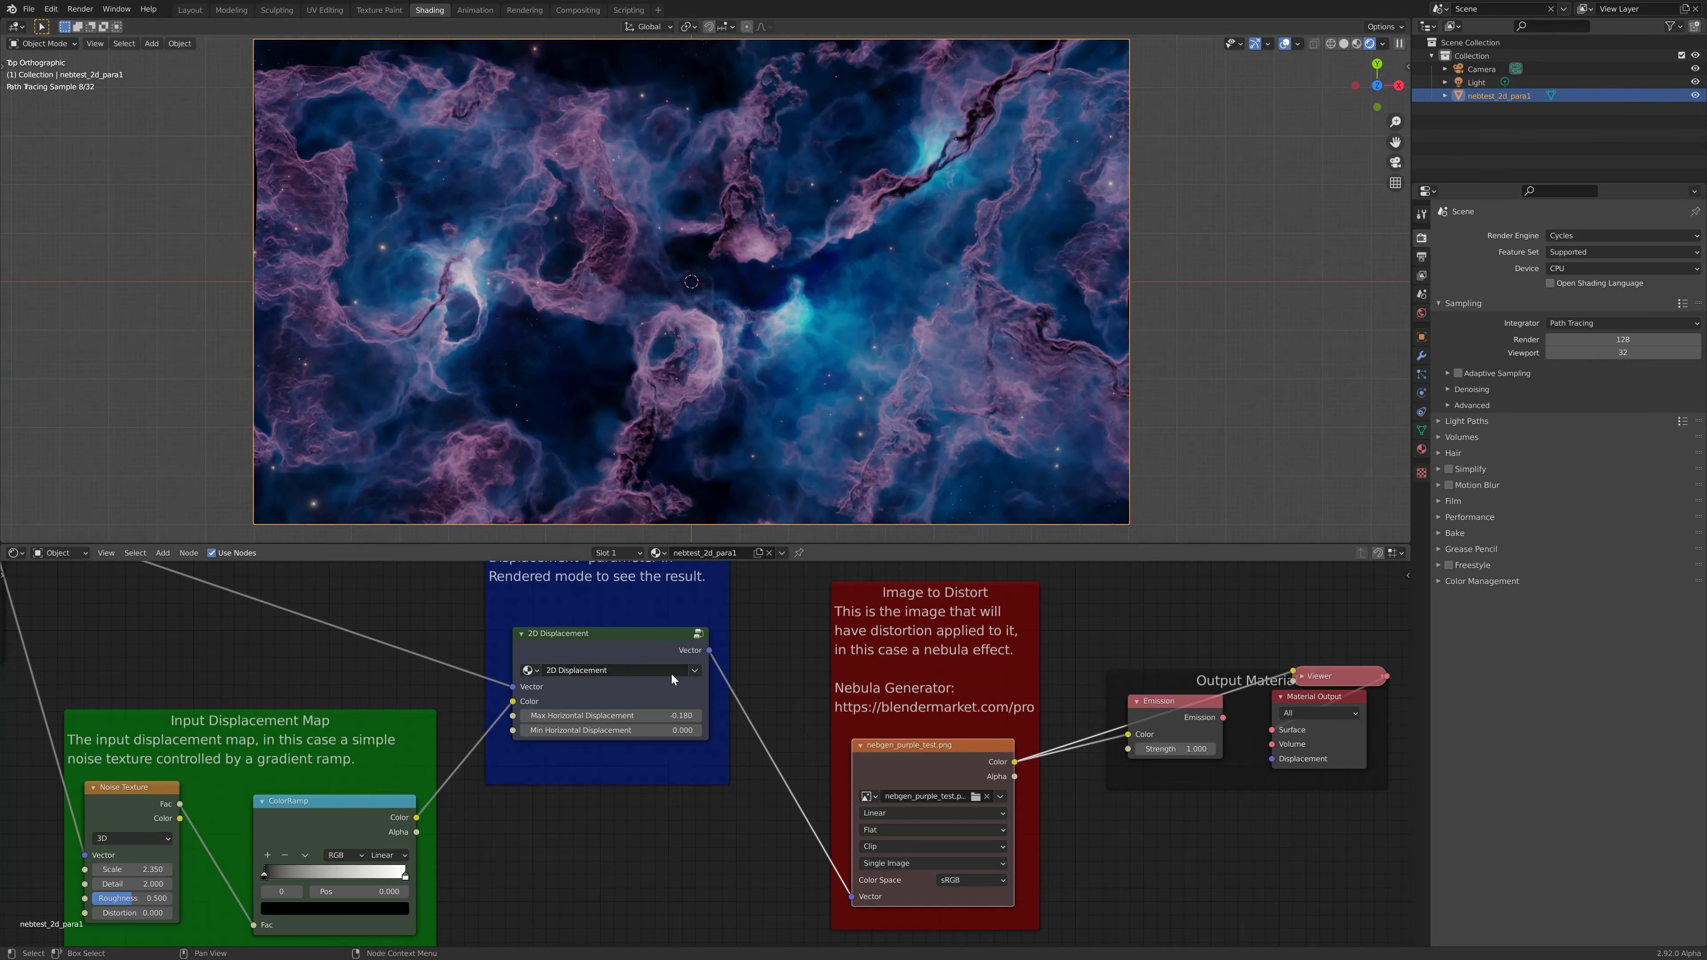
Step: Set Max Horizontal Displacement to -0.930 and Min to -0.340, and route the Emission node back to the Material Output
left_click_drag(649, 712, 612, 715)
mouse_move(726, 344)
middle_mouse_down()
mouse_move(765, 320)
mouse_move(776, 283)
mouse_move(735, 278)
mouse_move(737, 317)
middle_mouse_up()
scroll(746, 294, "up", 4)
left_click(1186, 704, "ctrl+shift")
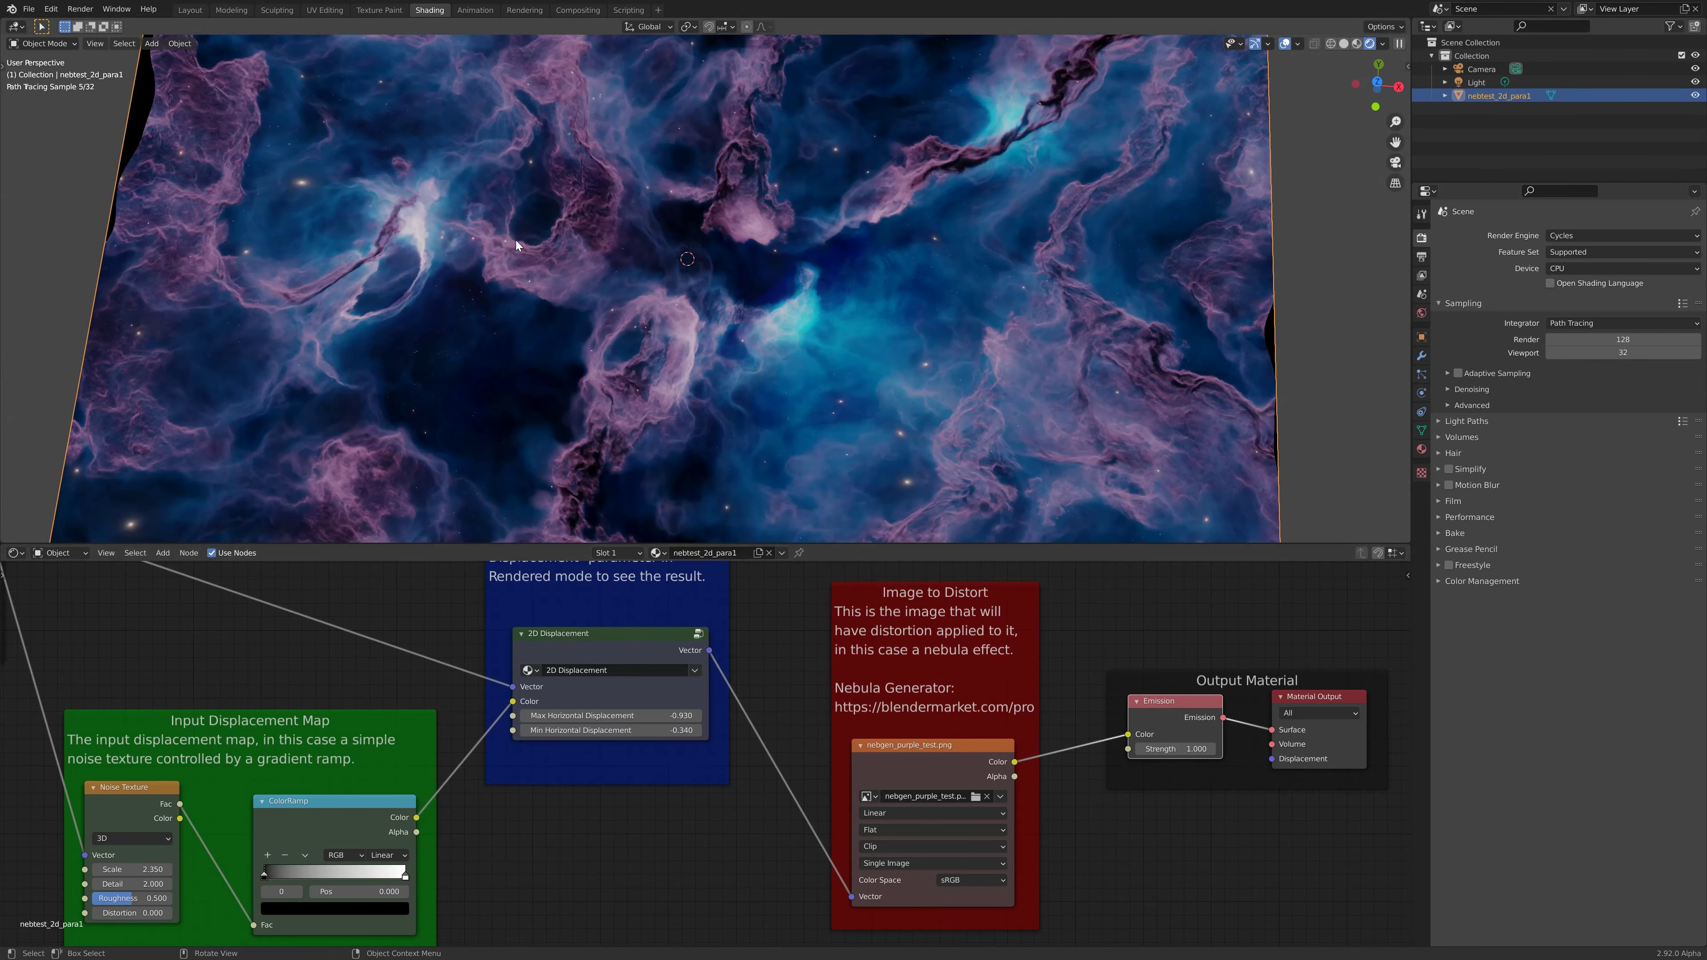
Step: Open the 2D Displacement node group in the nebula material to show its internal nodes
scroll(688, 675, "down", 2)
middle_click_drag(673, 702, 772, 848)
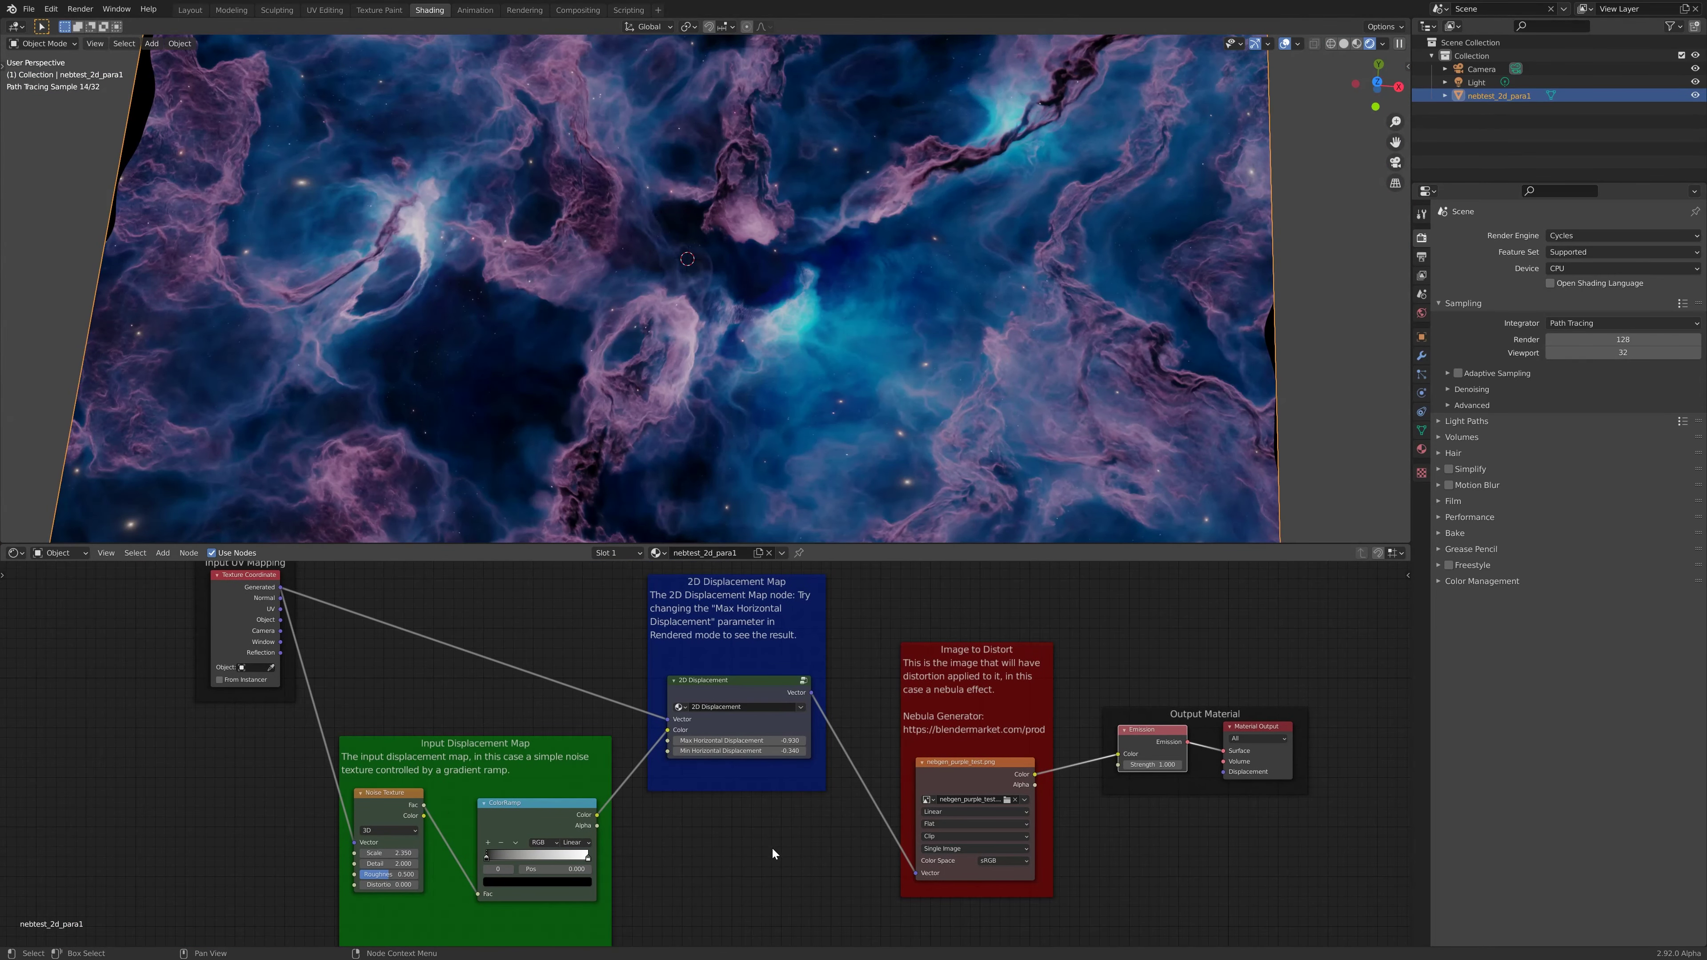
scroll(783, 841, "down", 1)
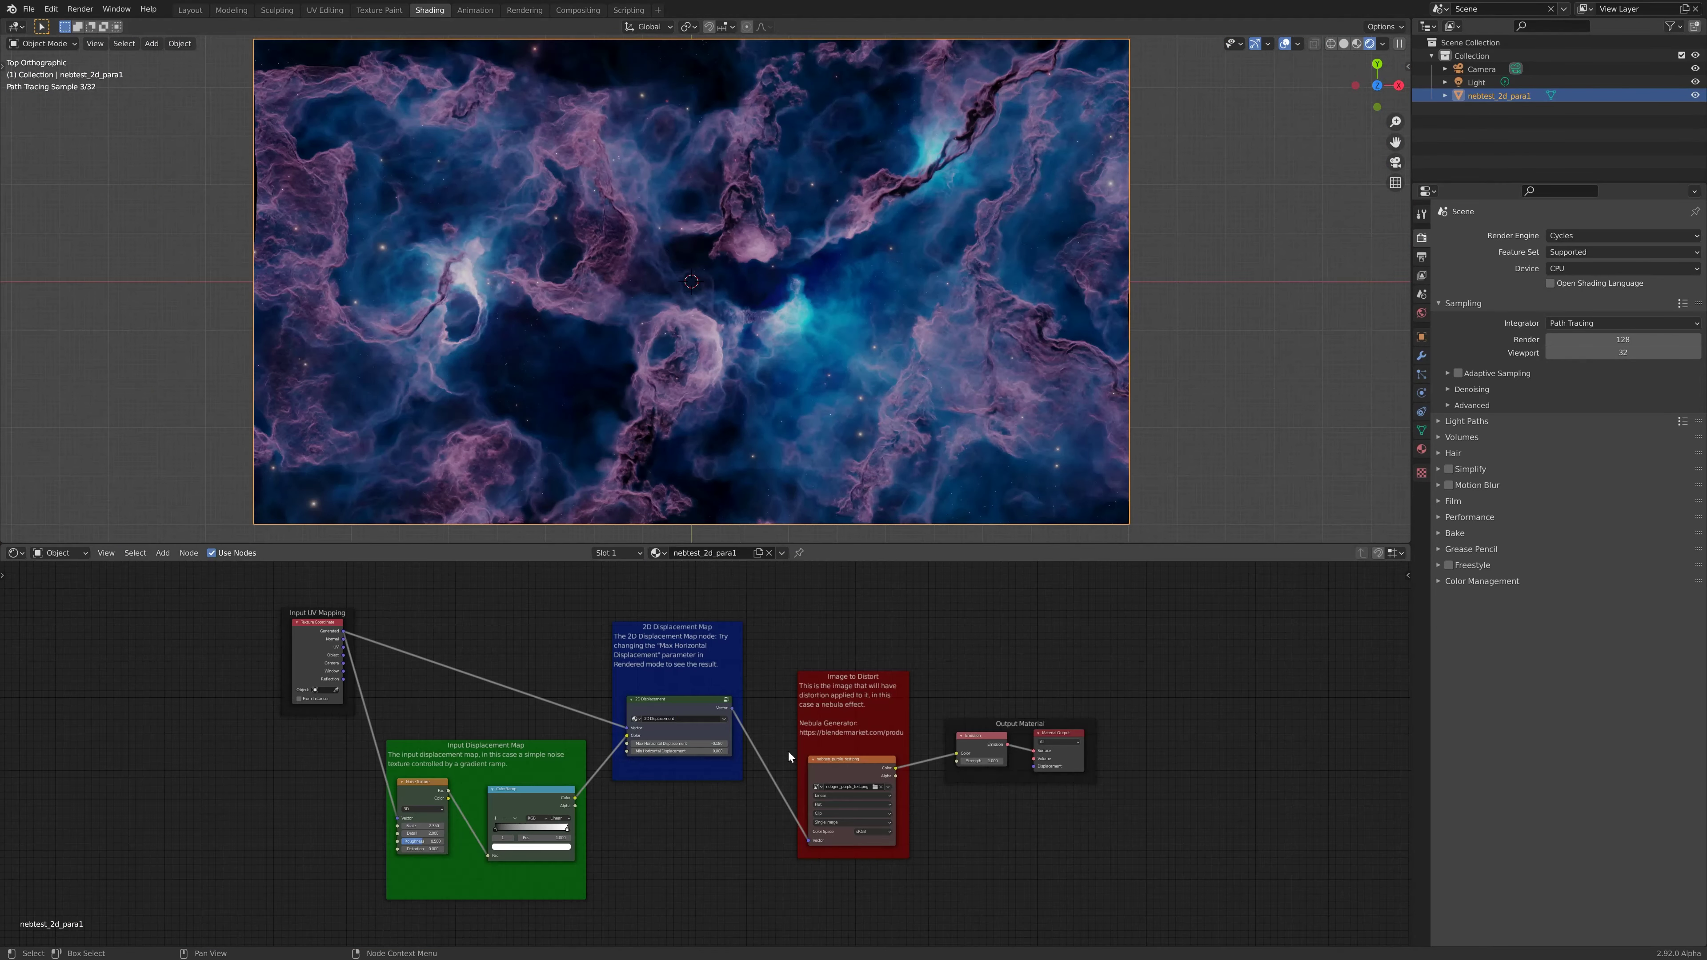
scroll(788, 750, "up", 3)
scroll(713, 753, "up", 2)
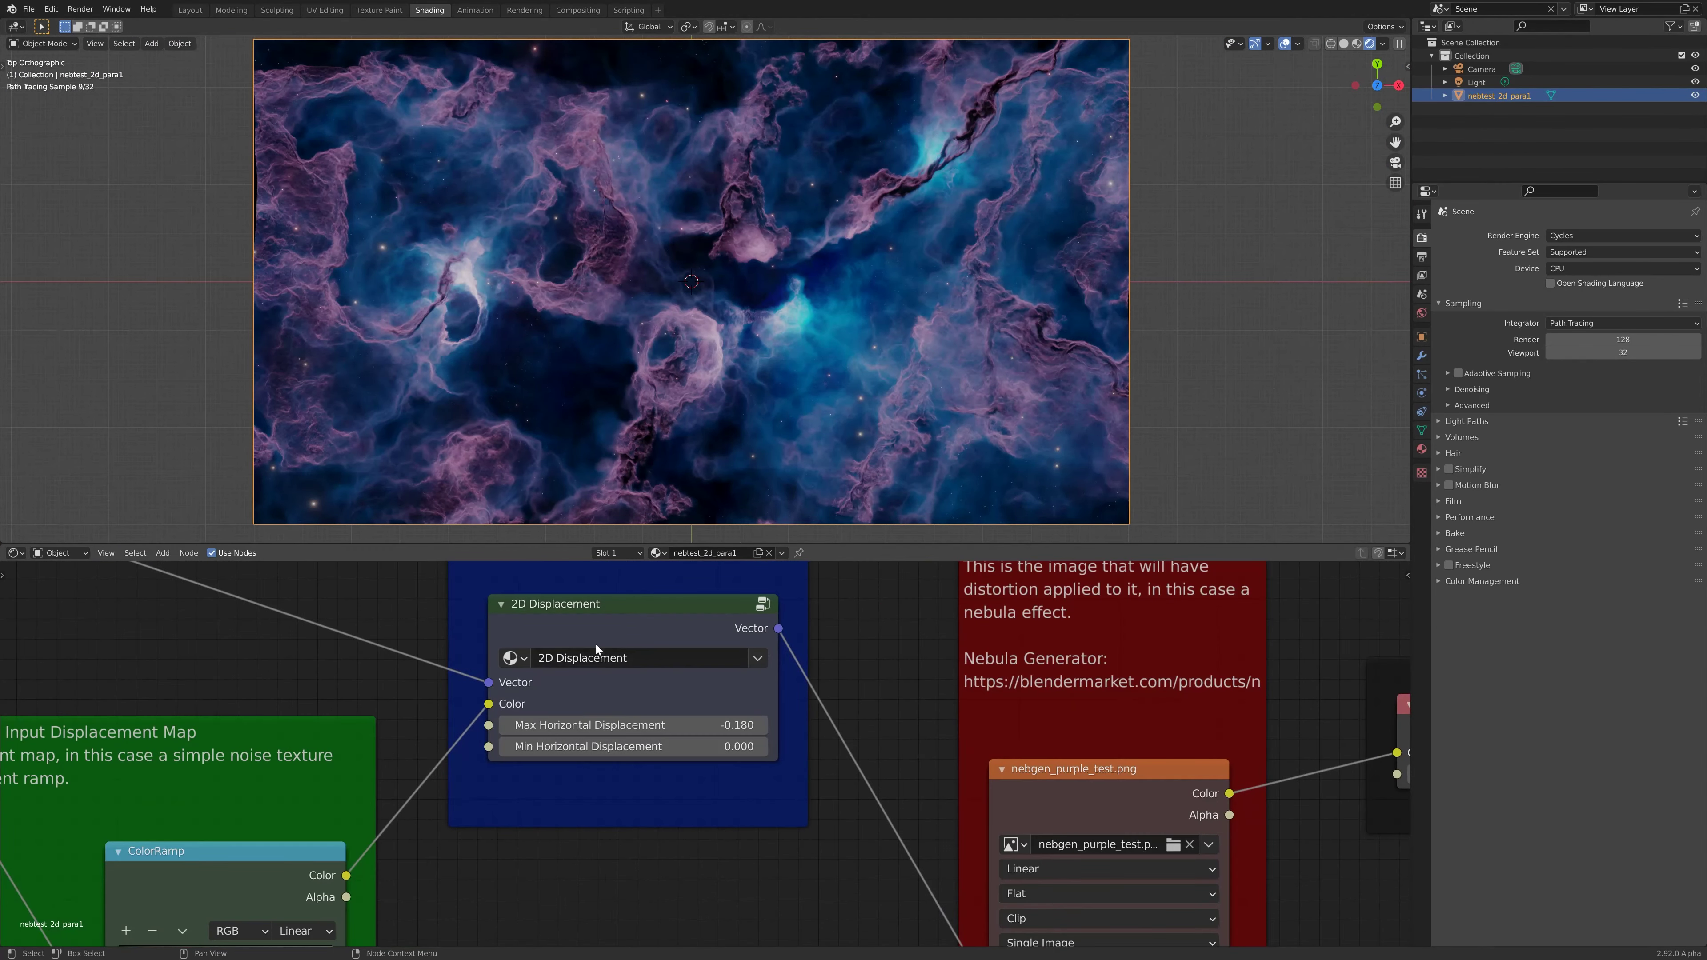
left_click(596, 644)
key("Tab")
scroll(802, 680, "down", 5)
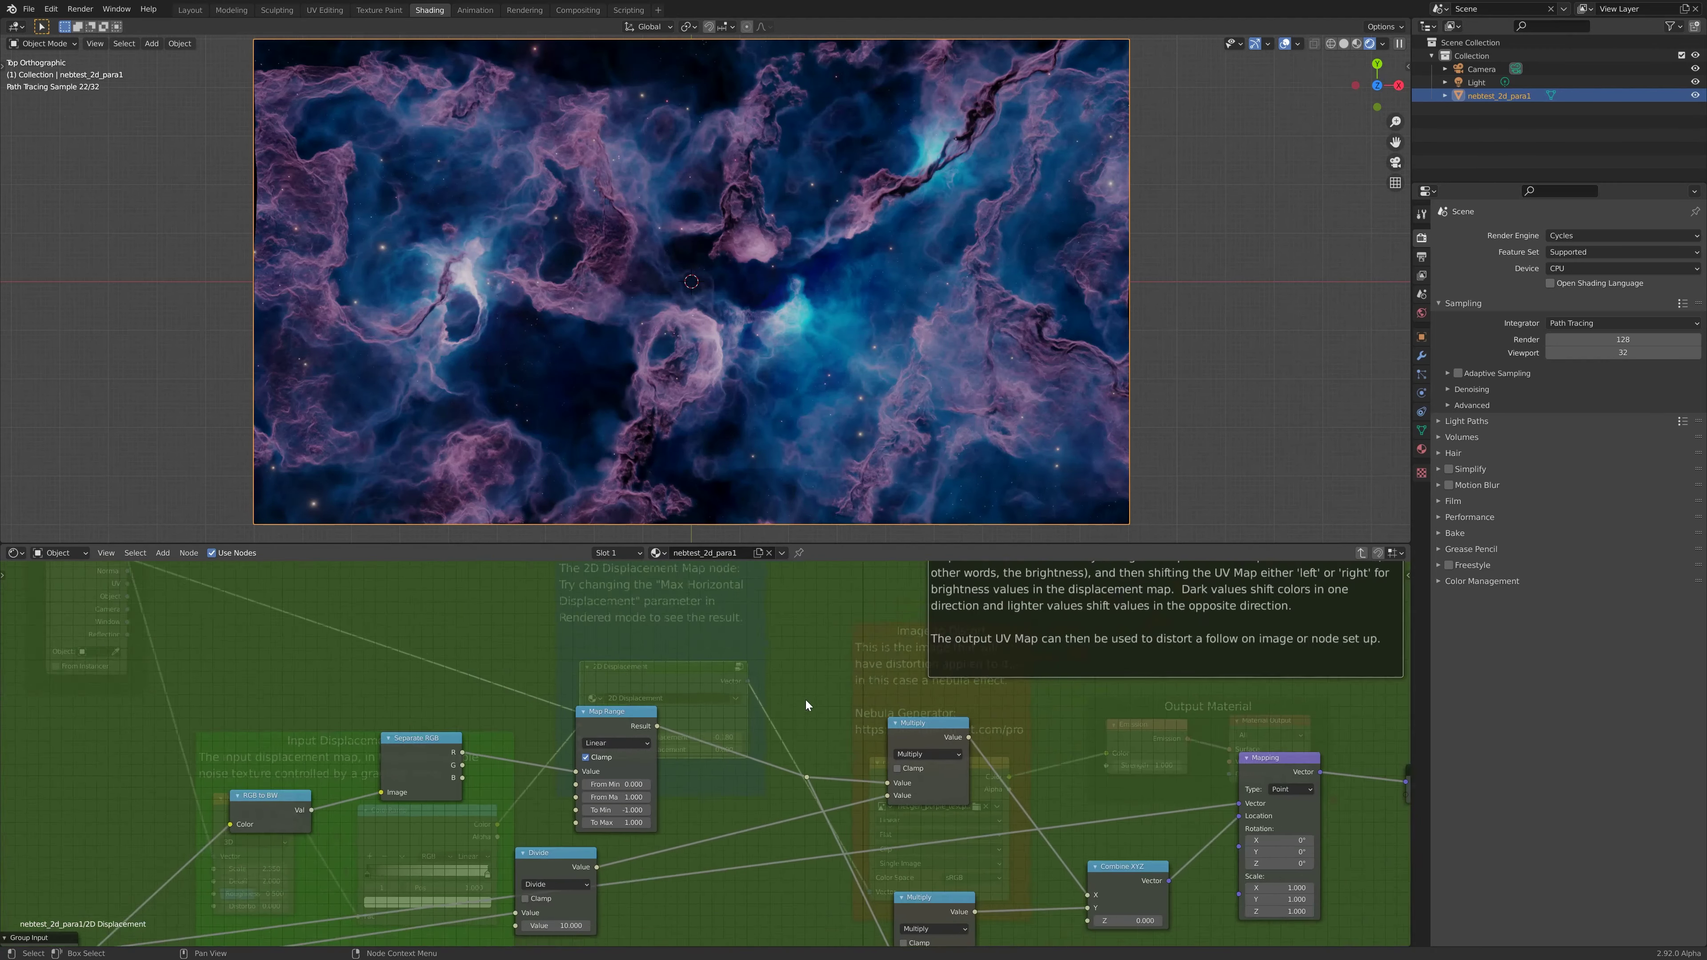
middle_click_drag(951, 780, 1049, 704)
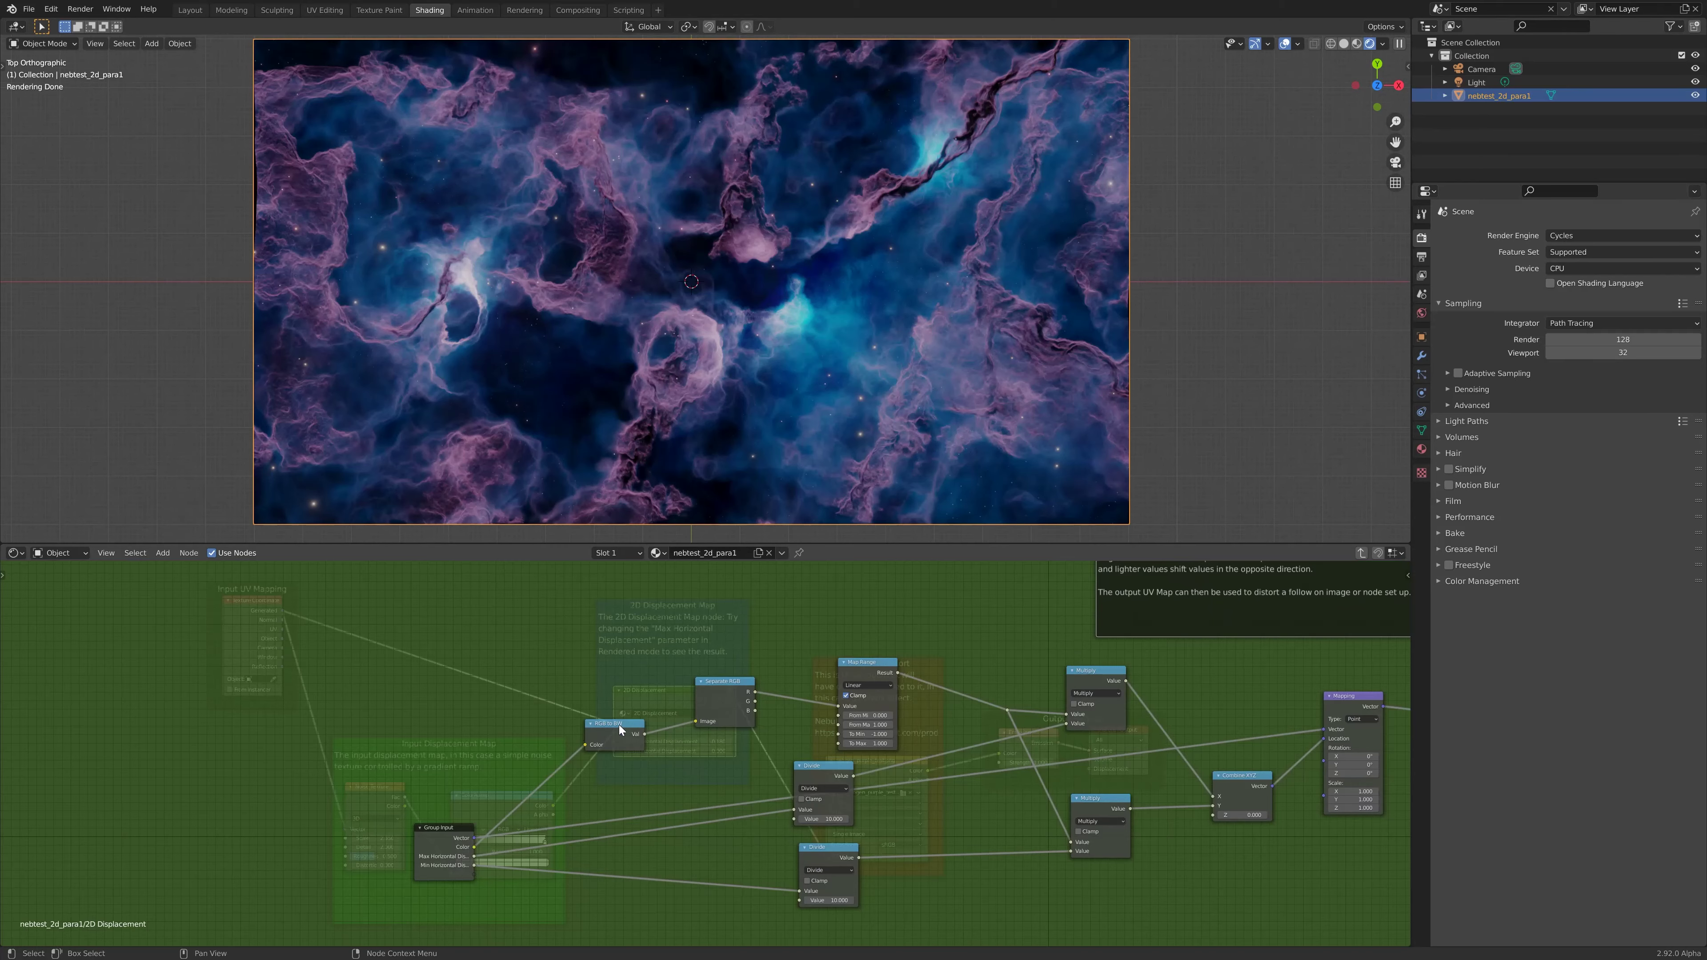
Step: Move the RGB to BW, Separate RGB and Map Range nodes higher within the group's node layout
left_click_drag(619, 725, 587, 659)
left_click_drag(724, 680, 724, 629)
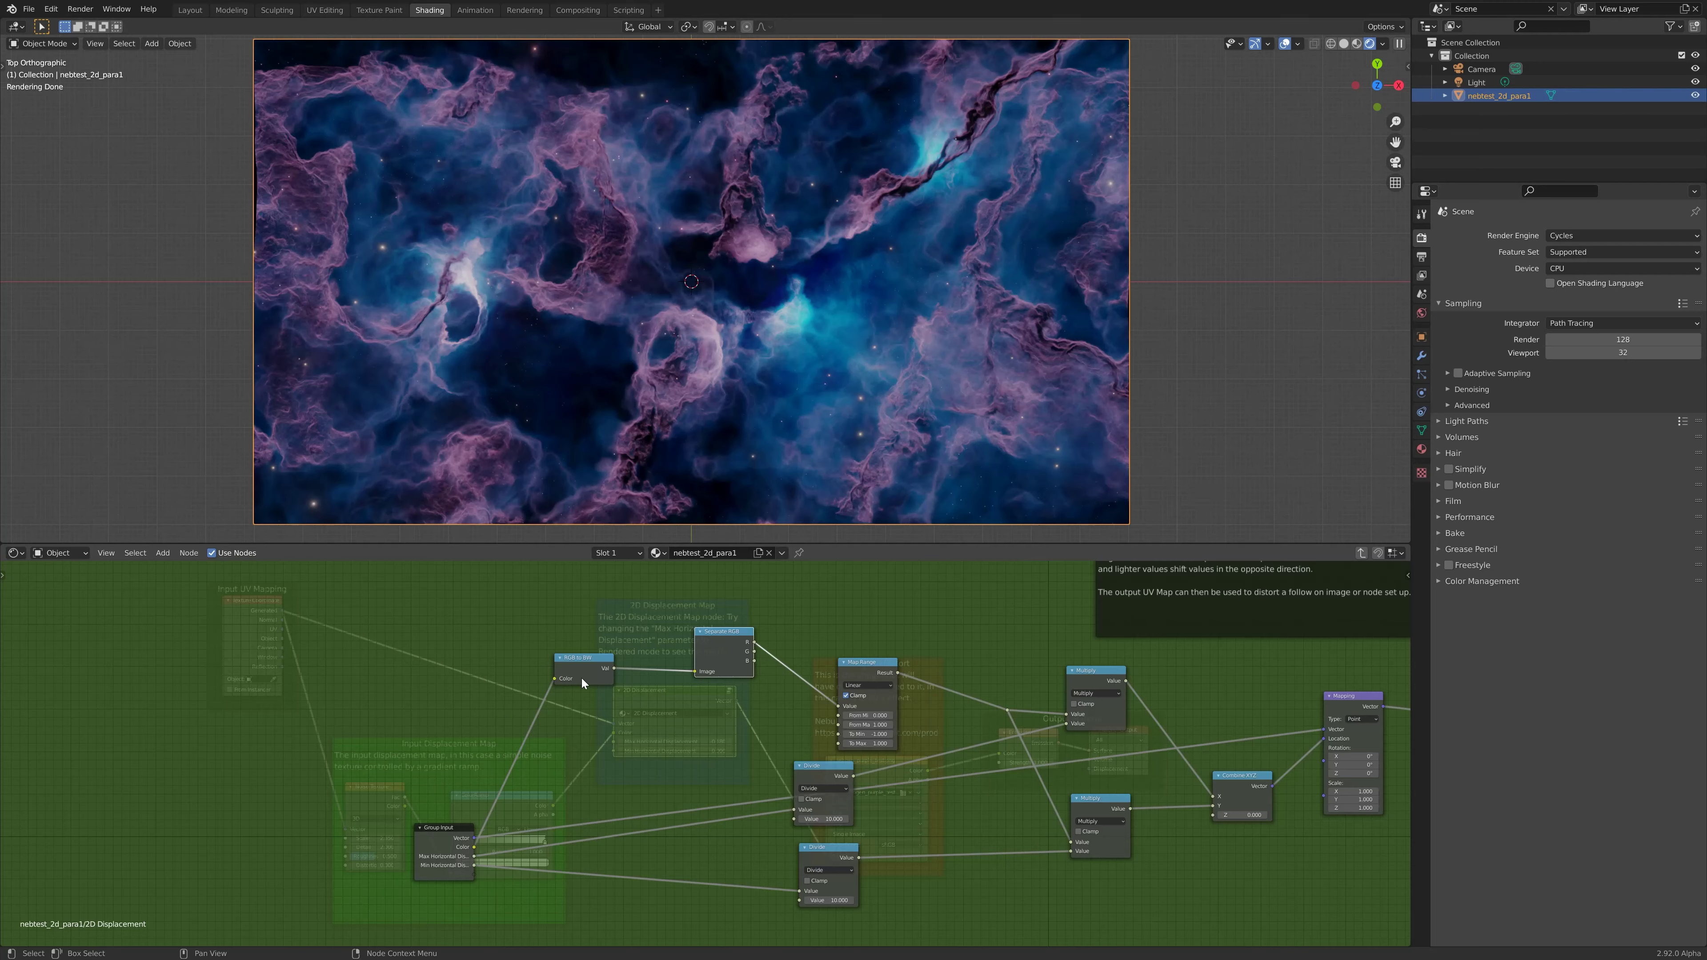
left_click(597, 661)
left_click(726, 642)
middle_click_drag(909, 723, 740, 714)
left_click_drag(714, 648, 710, 627)
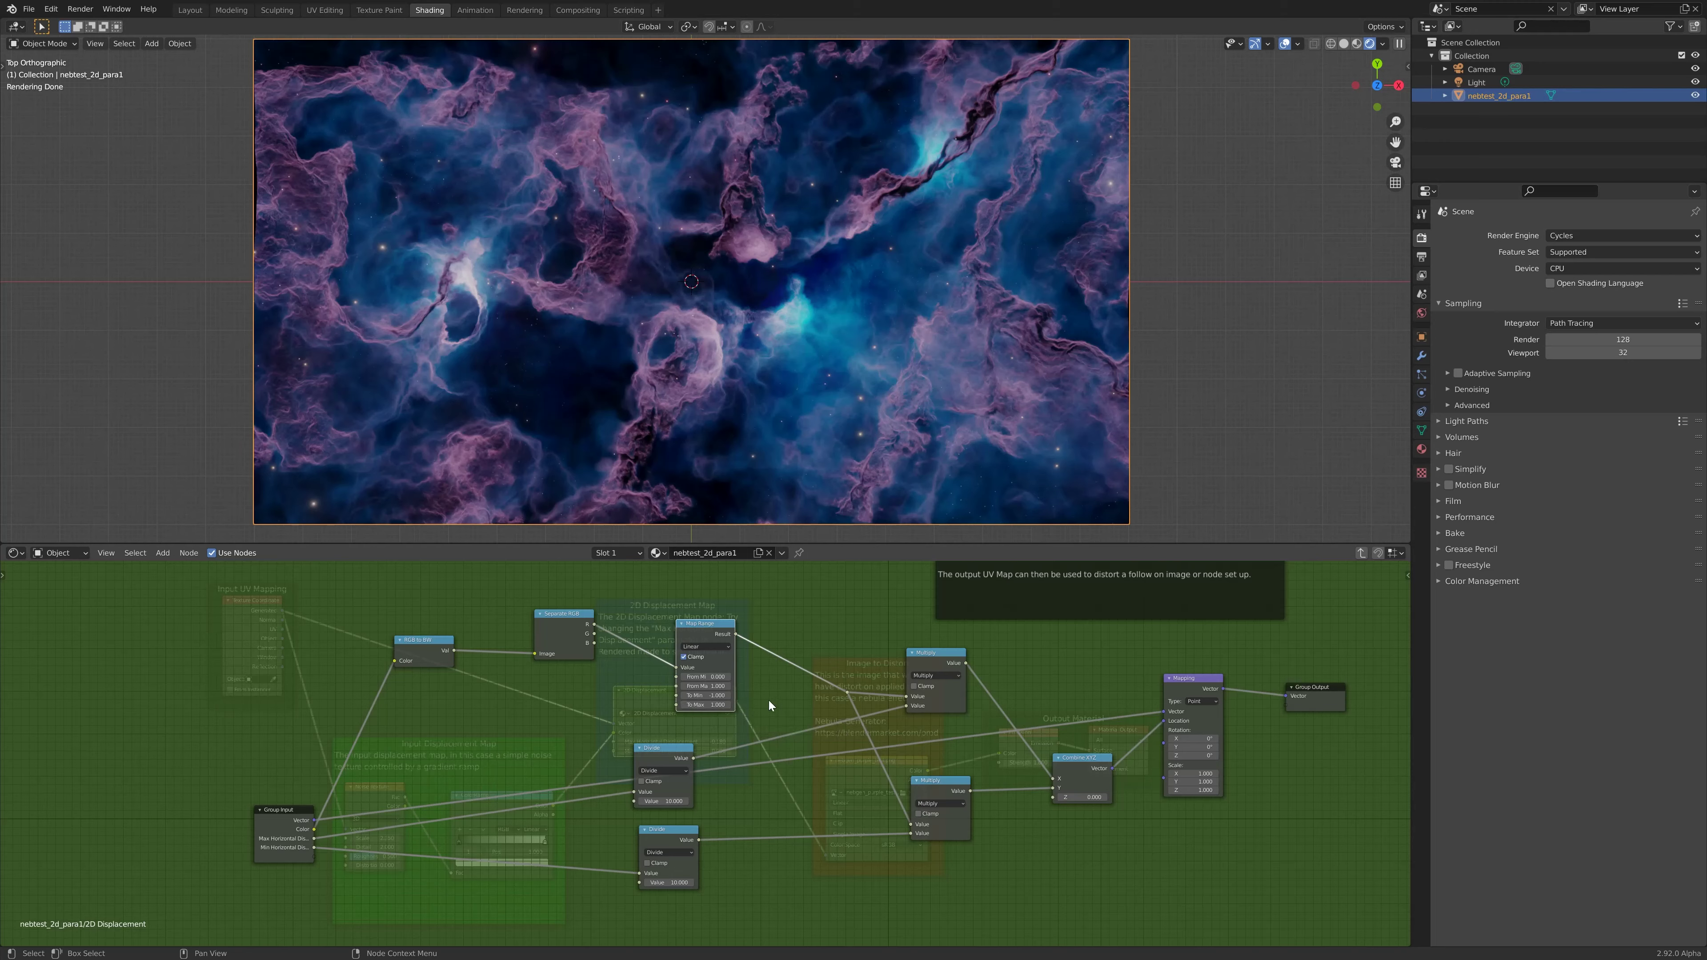
Step: Examine the group's Multiply, Combine XYZ and Mapping nodes, and return to the main material node tree
left_click(924, 664)
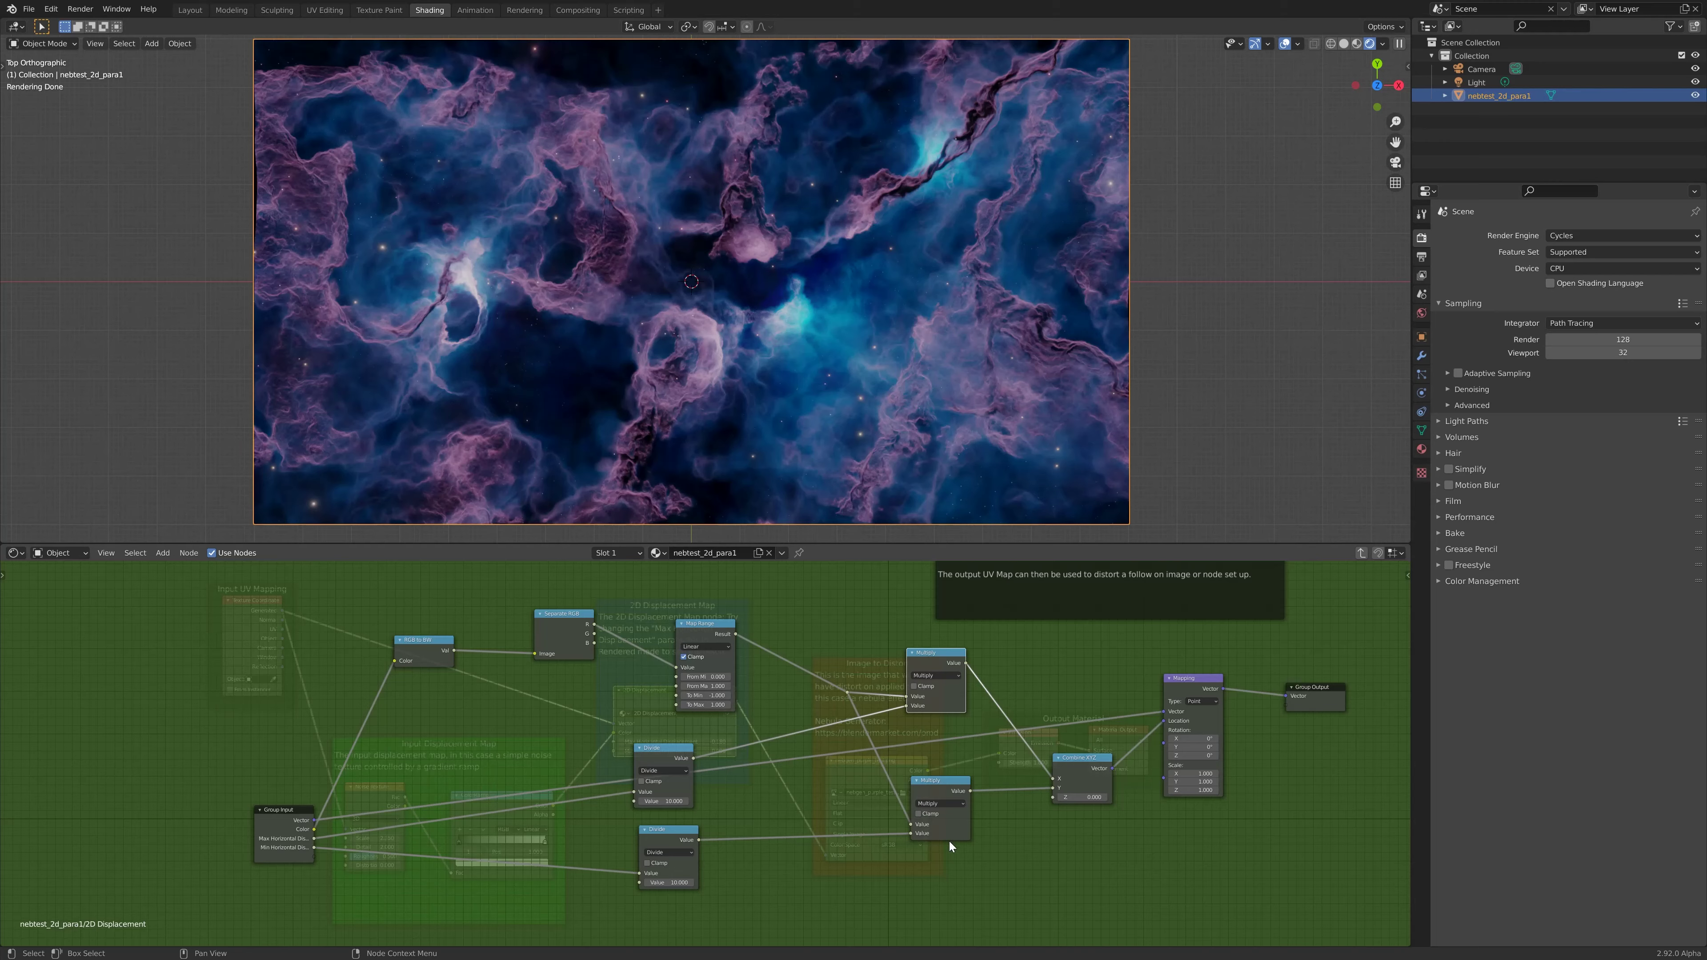
mouse_move(1081, 760)
left_mouse_down()
mouse_move(1073, 776)
mouse_move(1068, 758)
left_mouse_up()
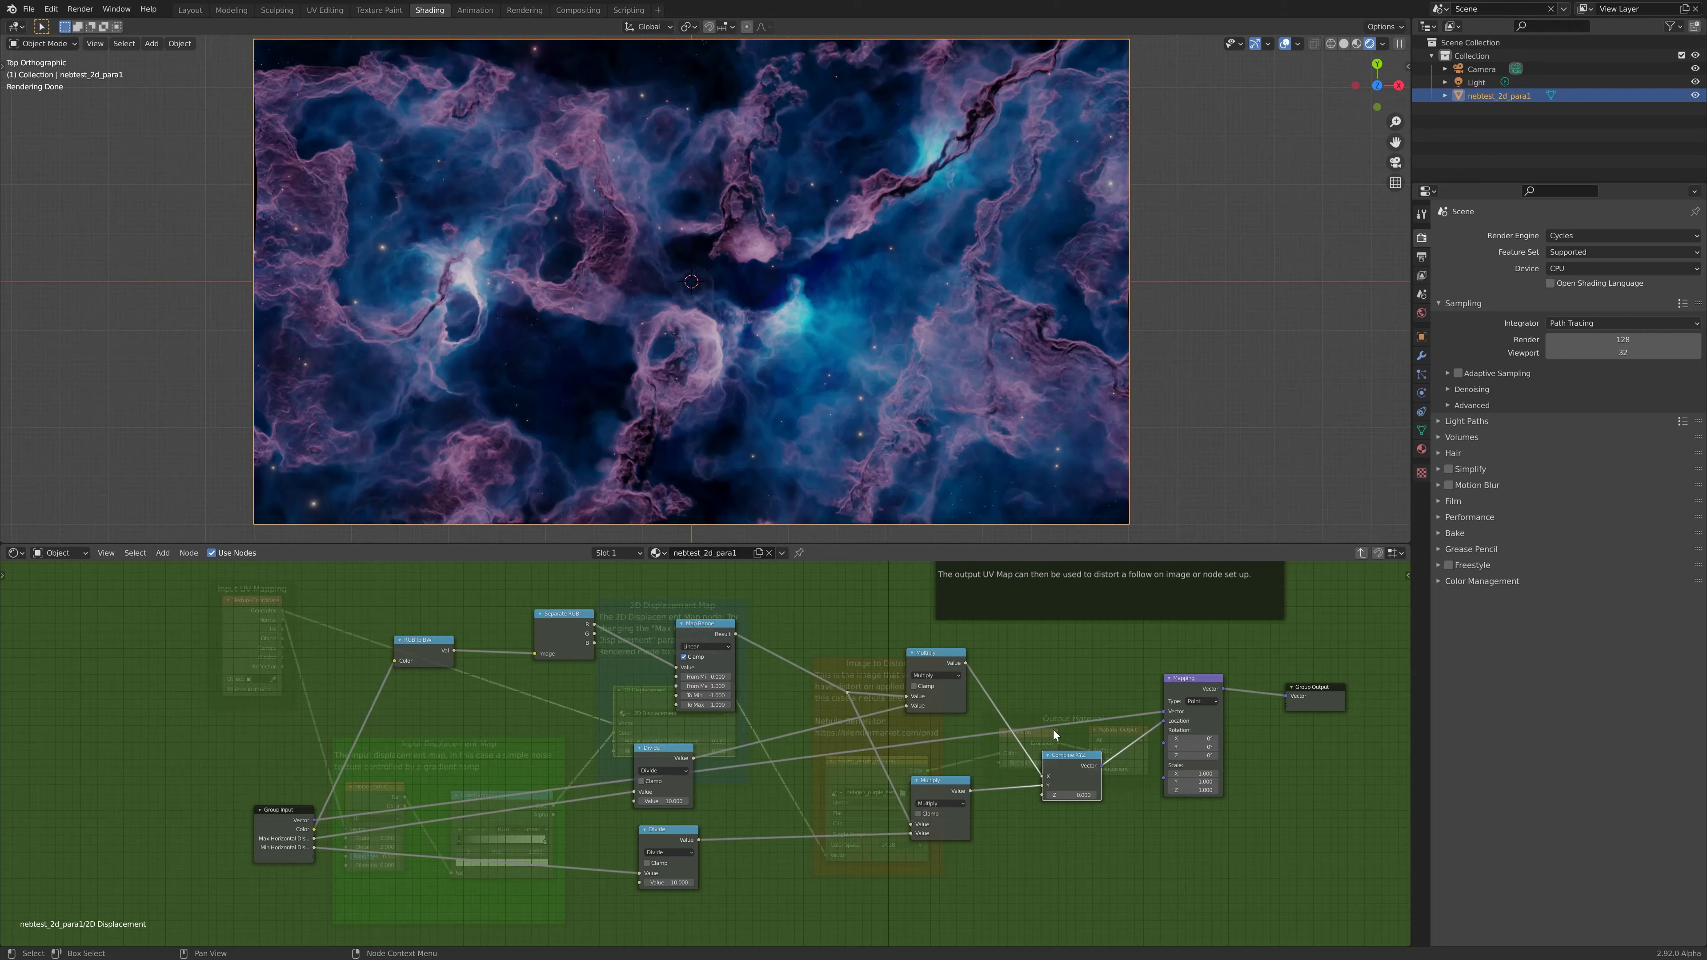
left_click(1198, 679)
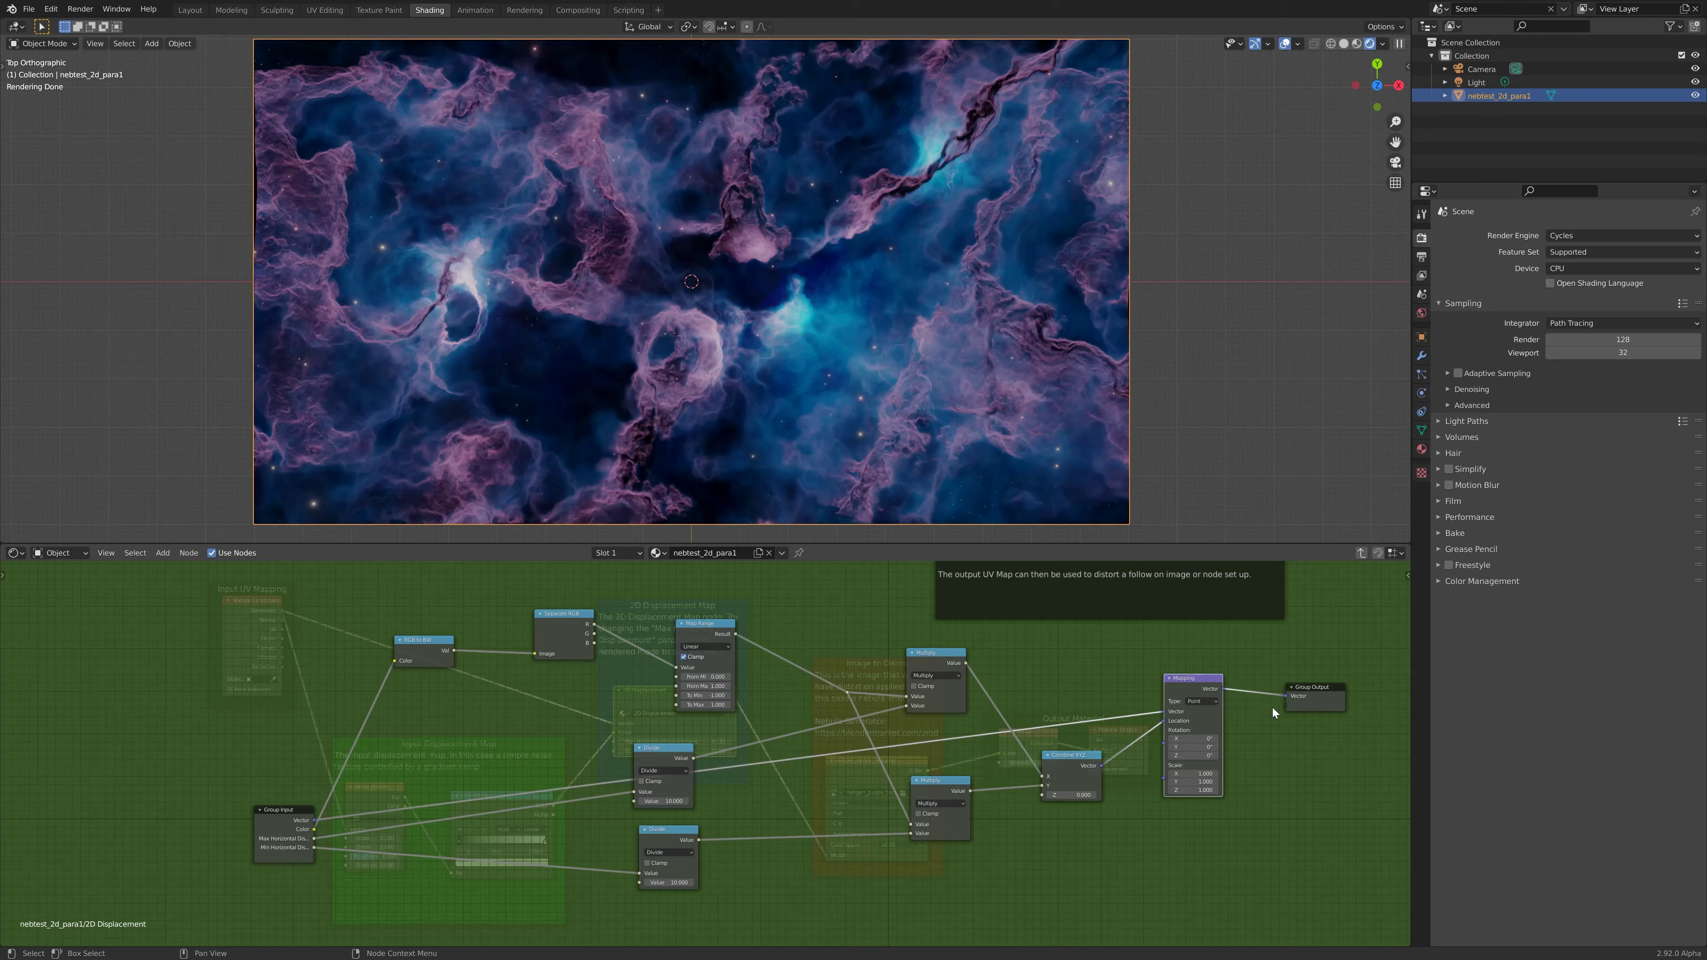
scroll(1321, 773, "down", 2)
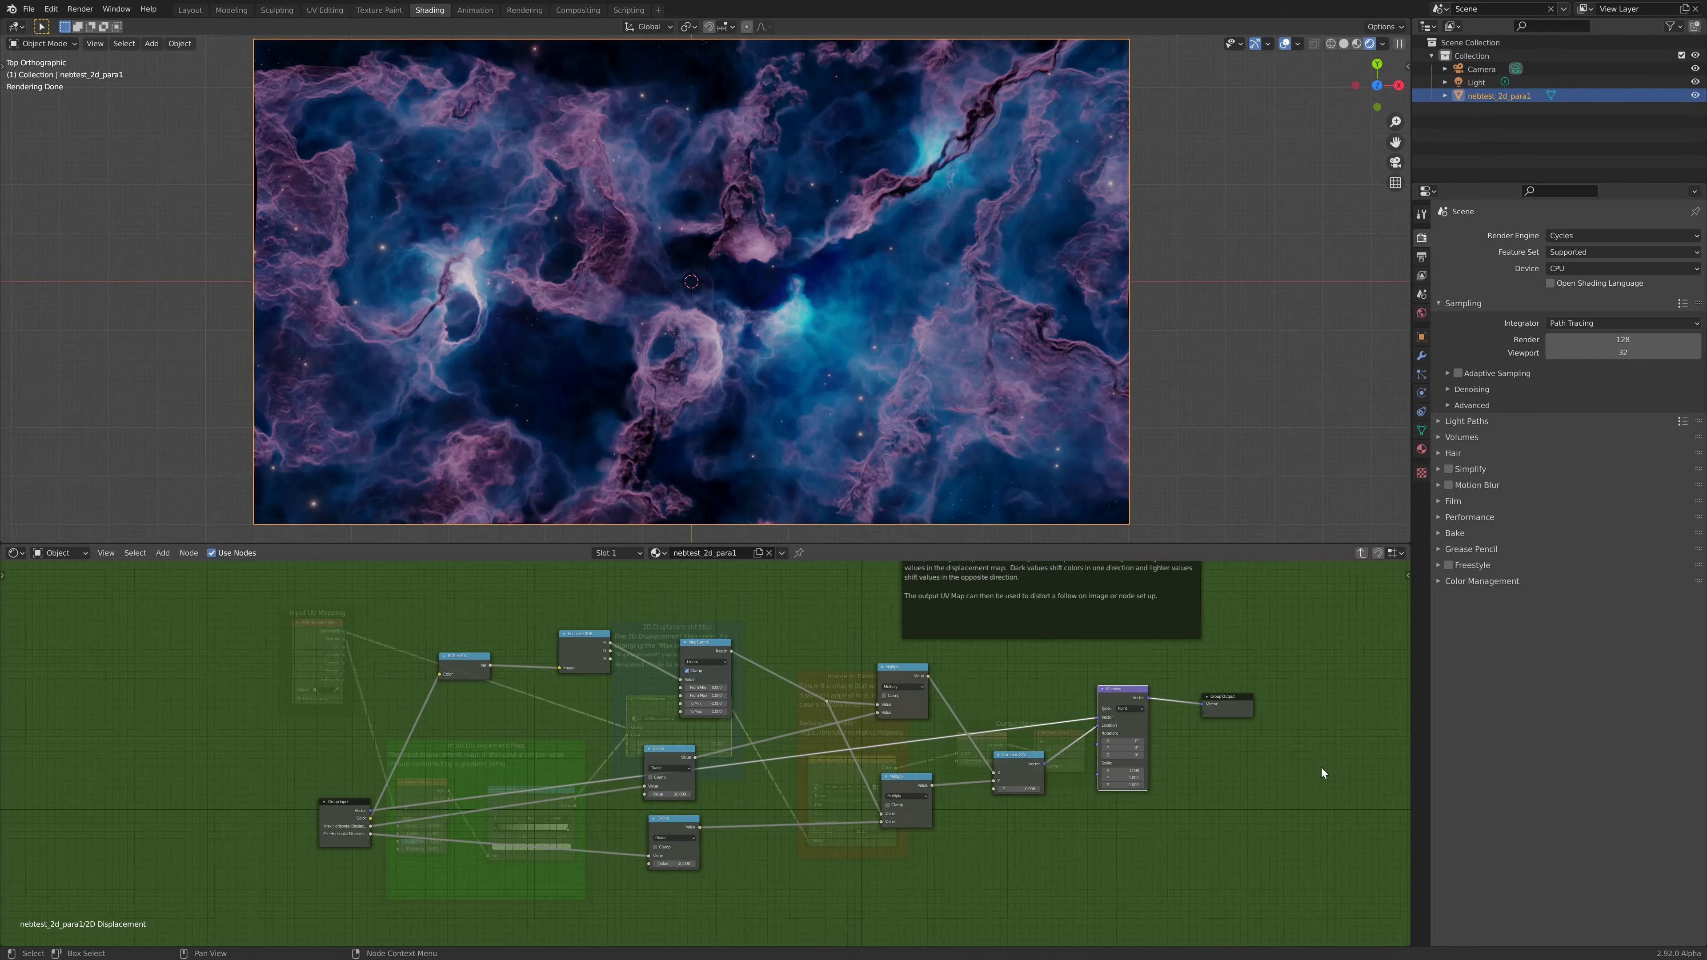
key("Tab")
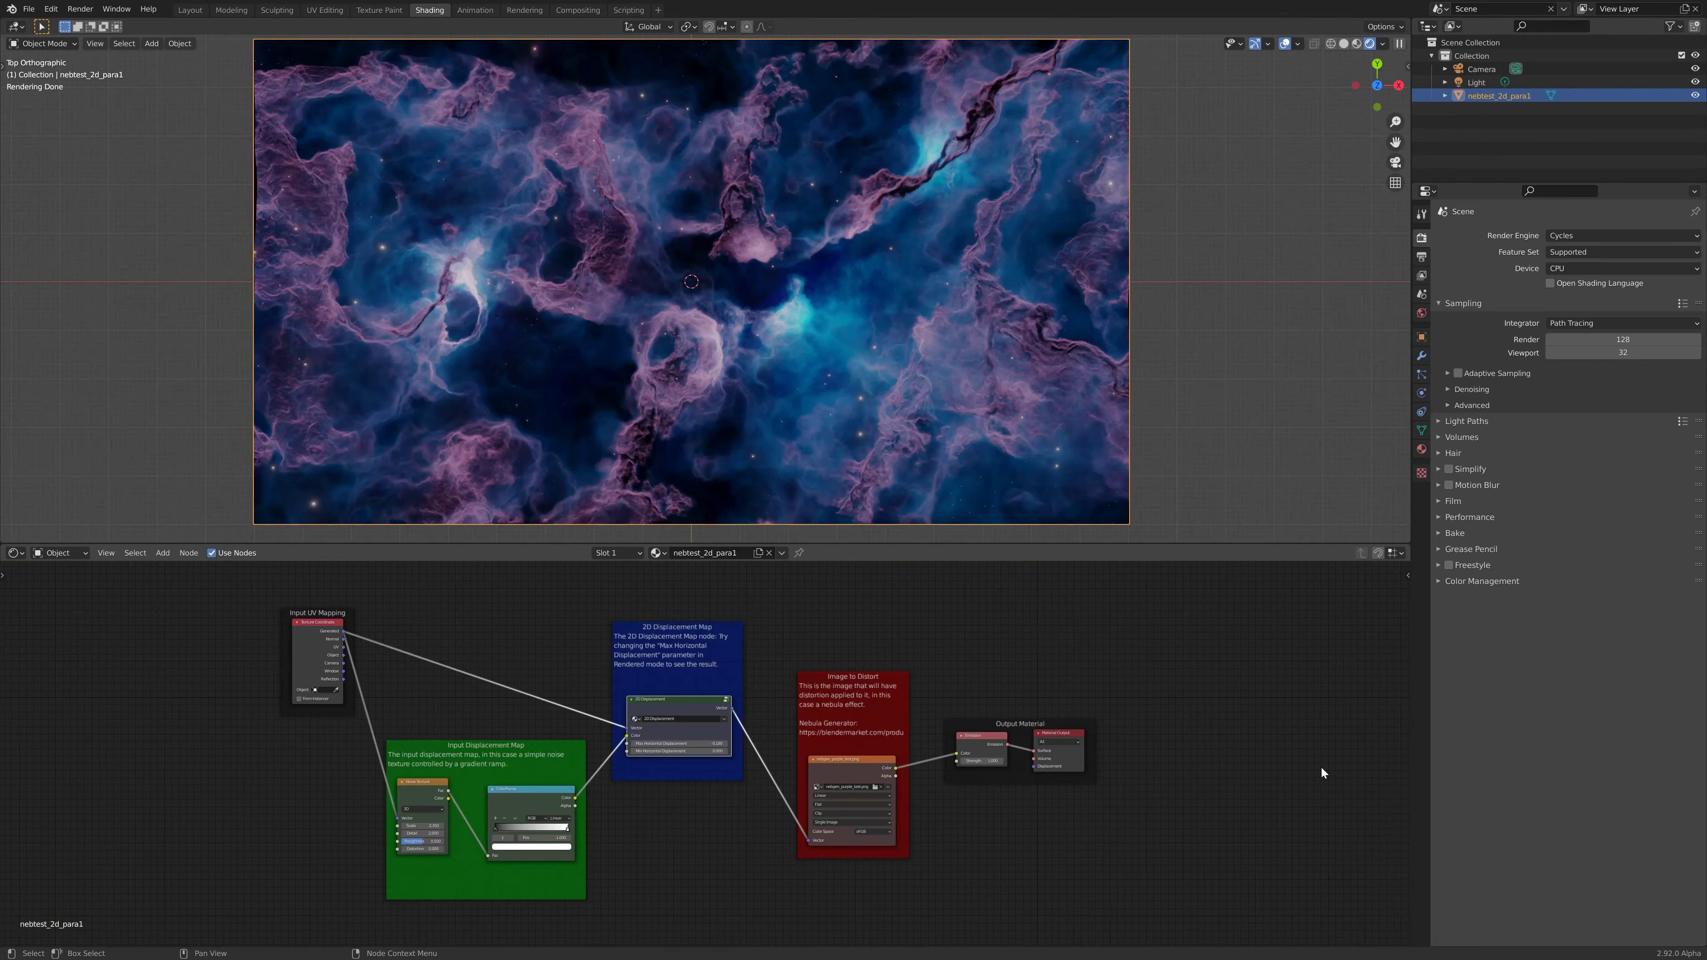
Step: Open the recent file 2d_displace_ocean.blend without saving the nebula file, and show the ocean plane in rendered viewport shading
left_click(28, 9)
mouse_move(85, 52)
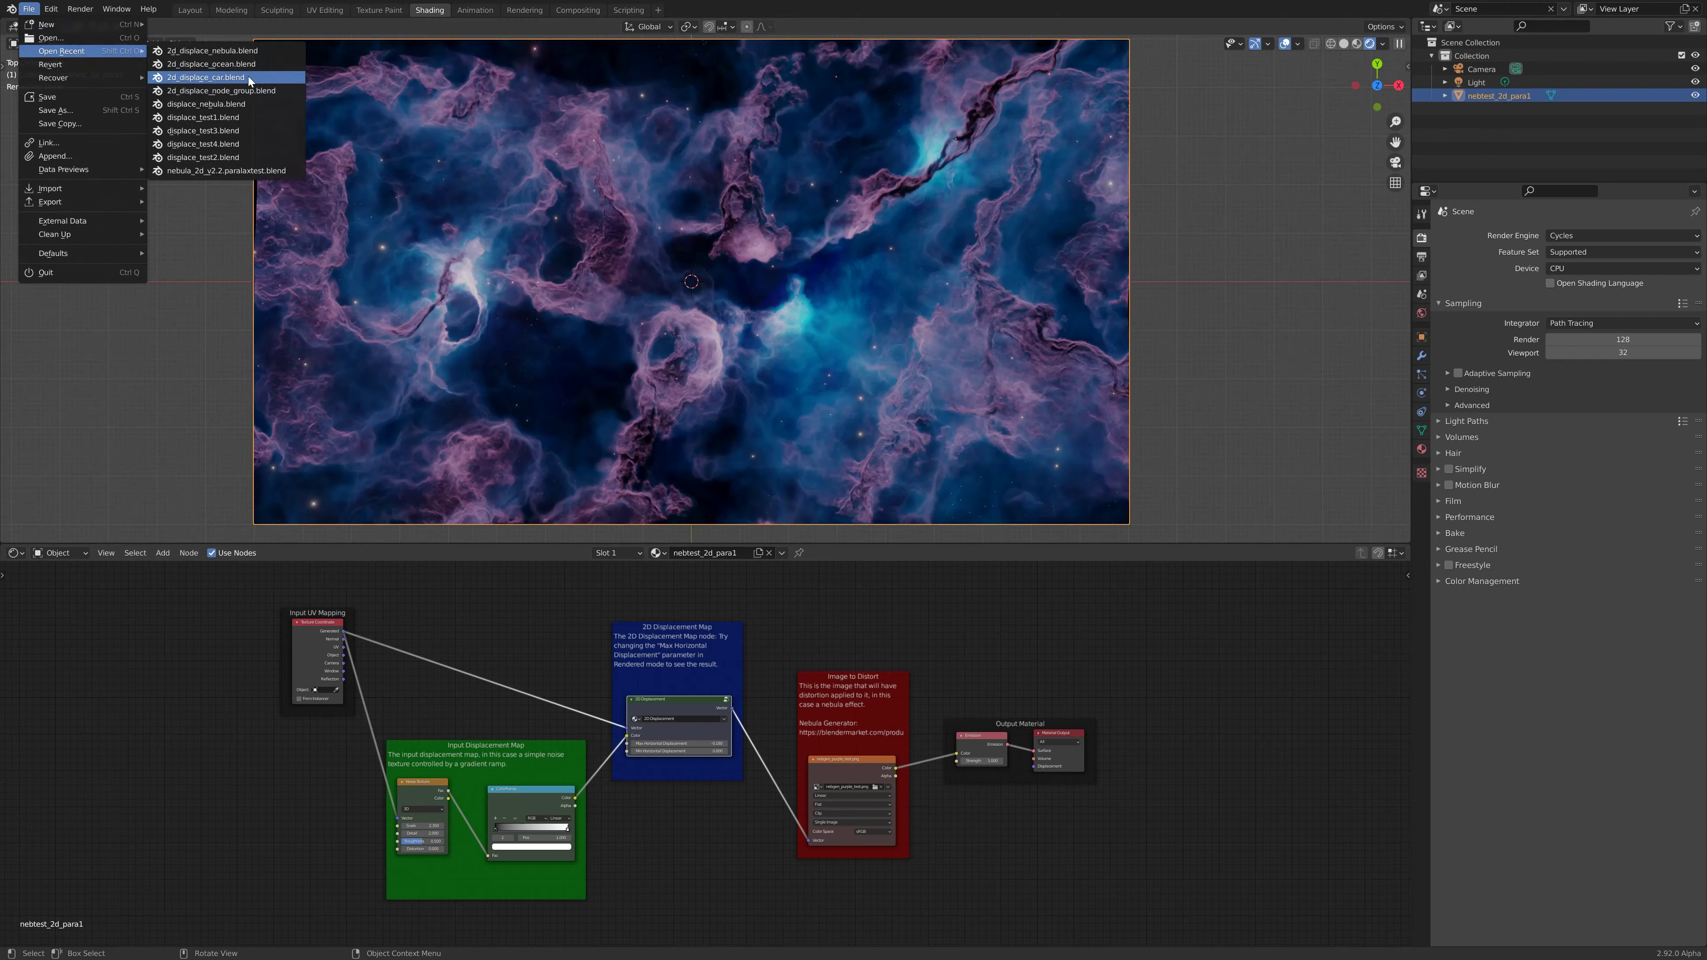
left_click(243, 64)
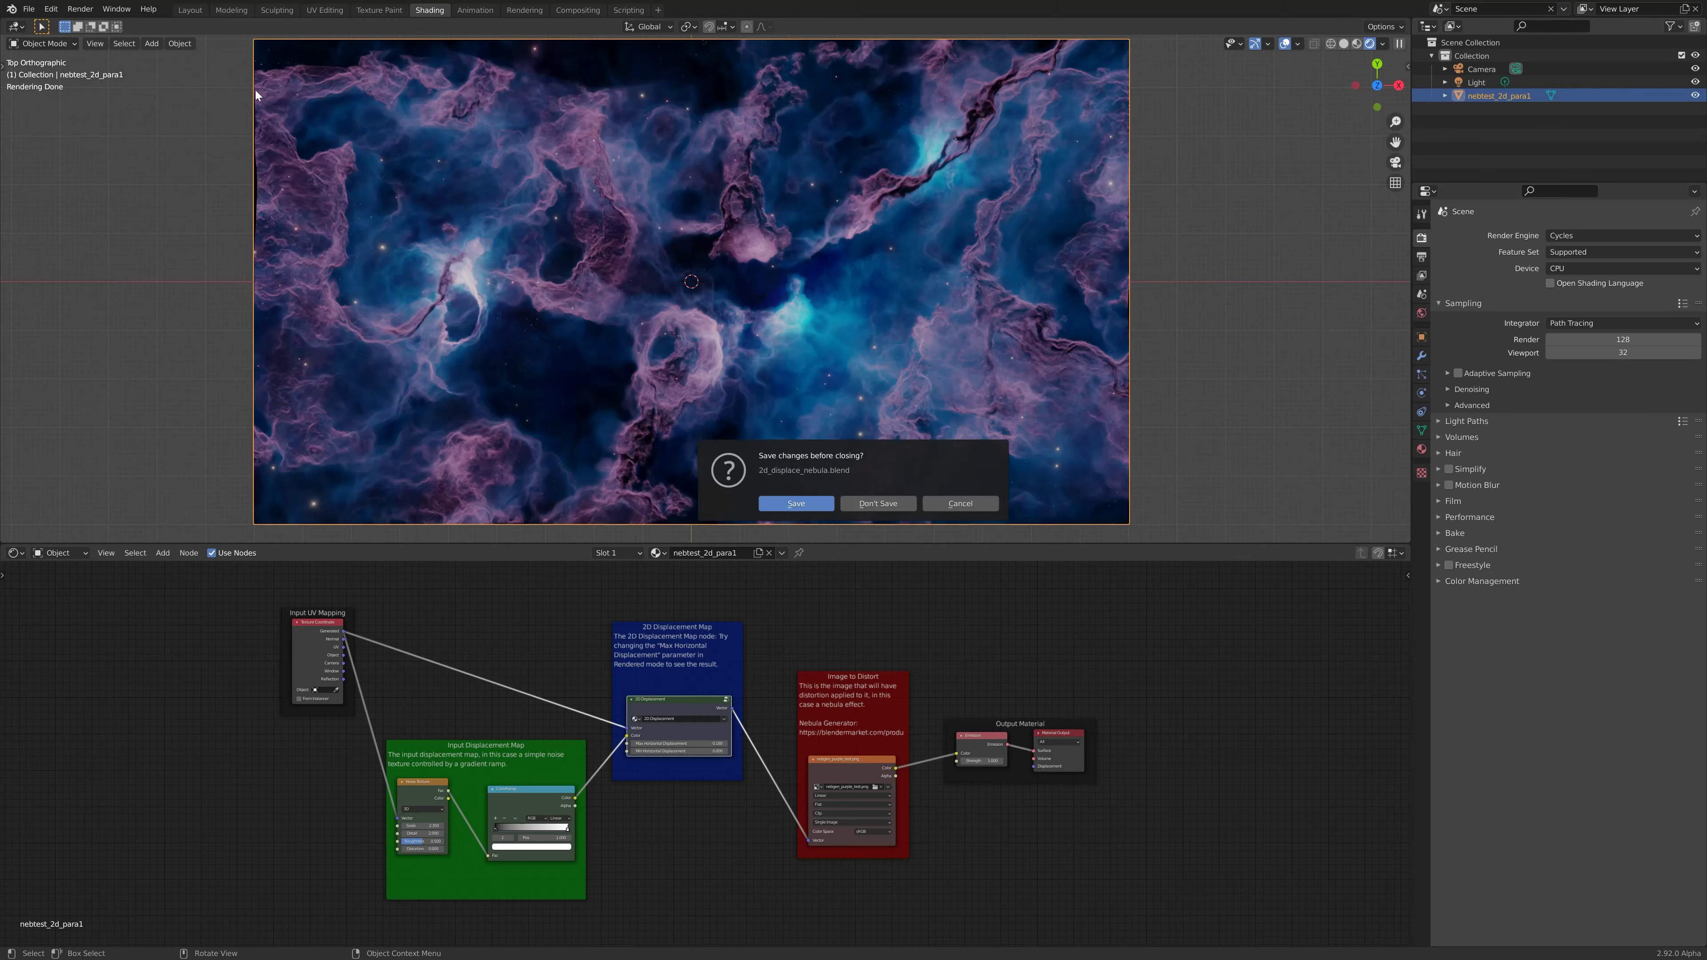
left_click(873, 504)
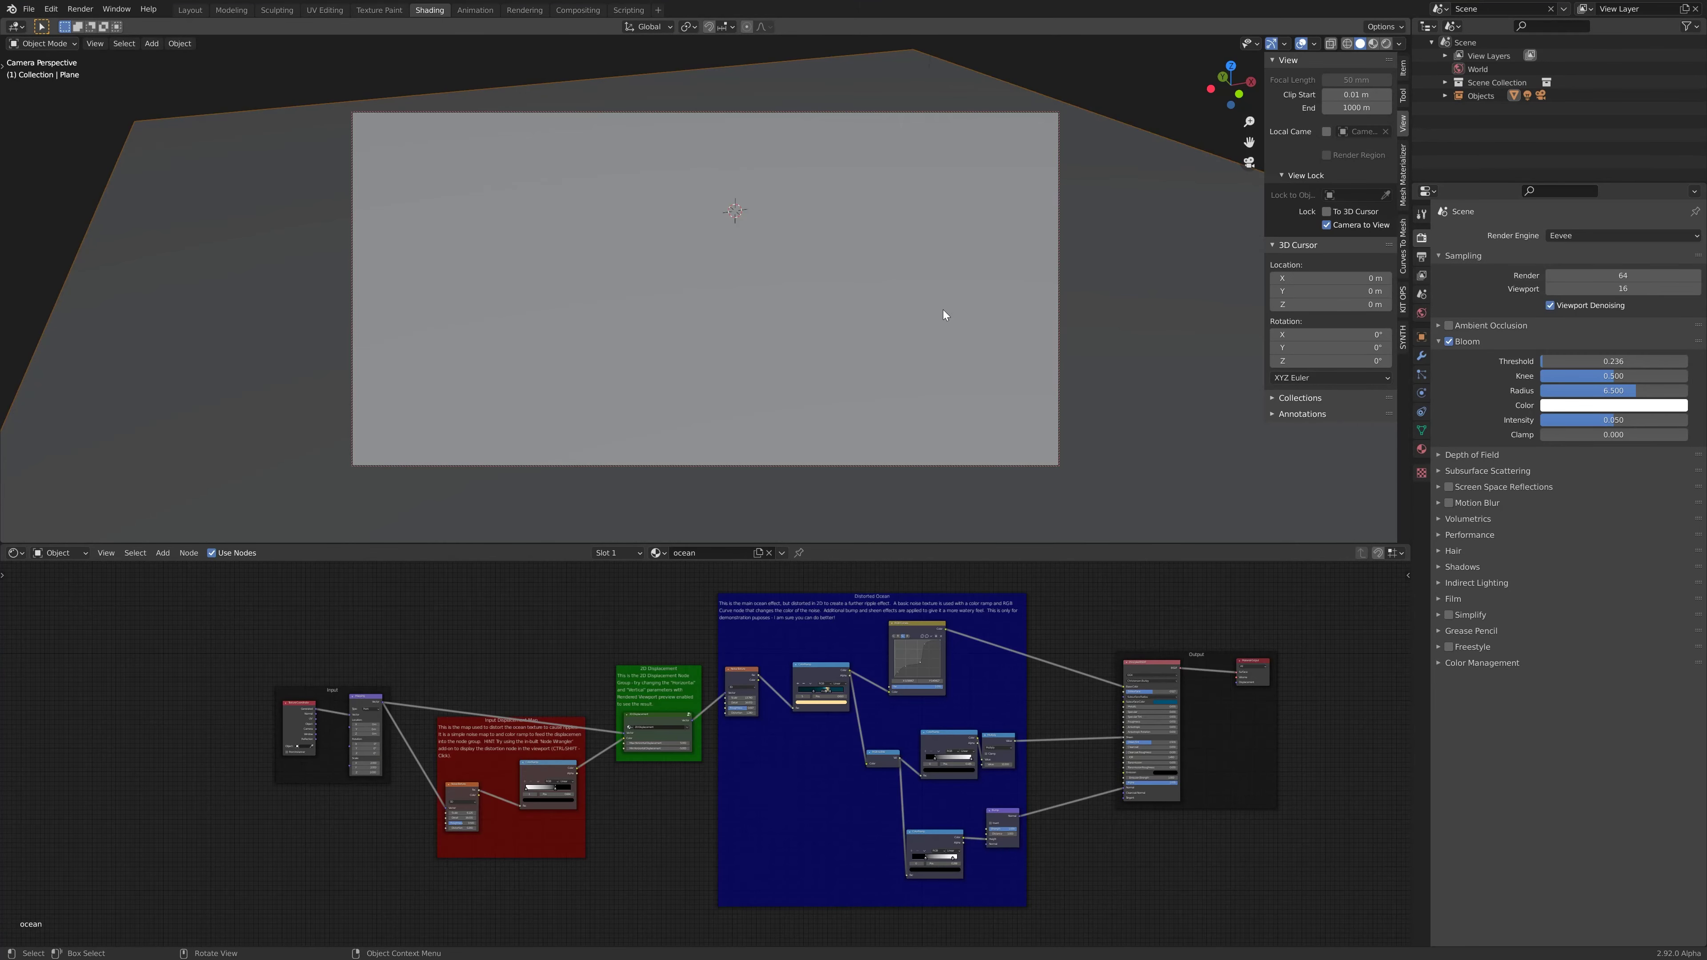
left_click(1385, 45)
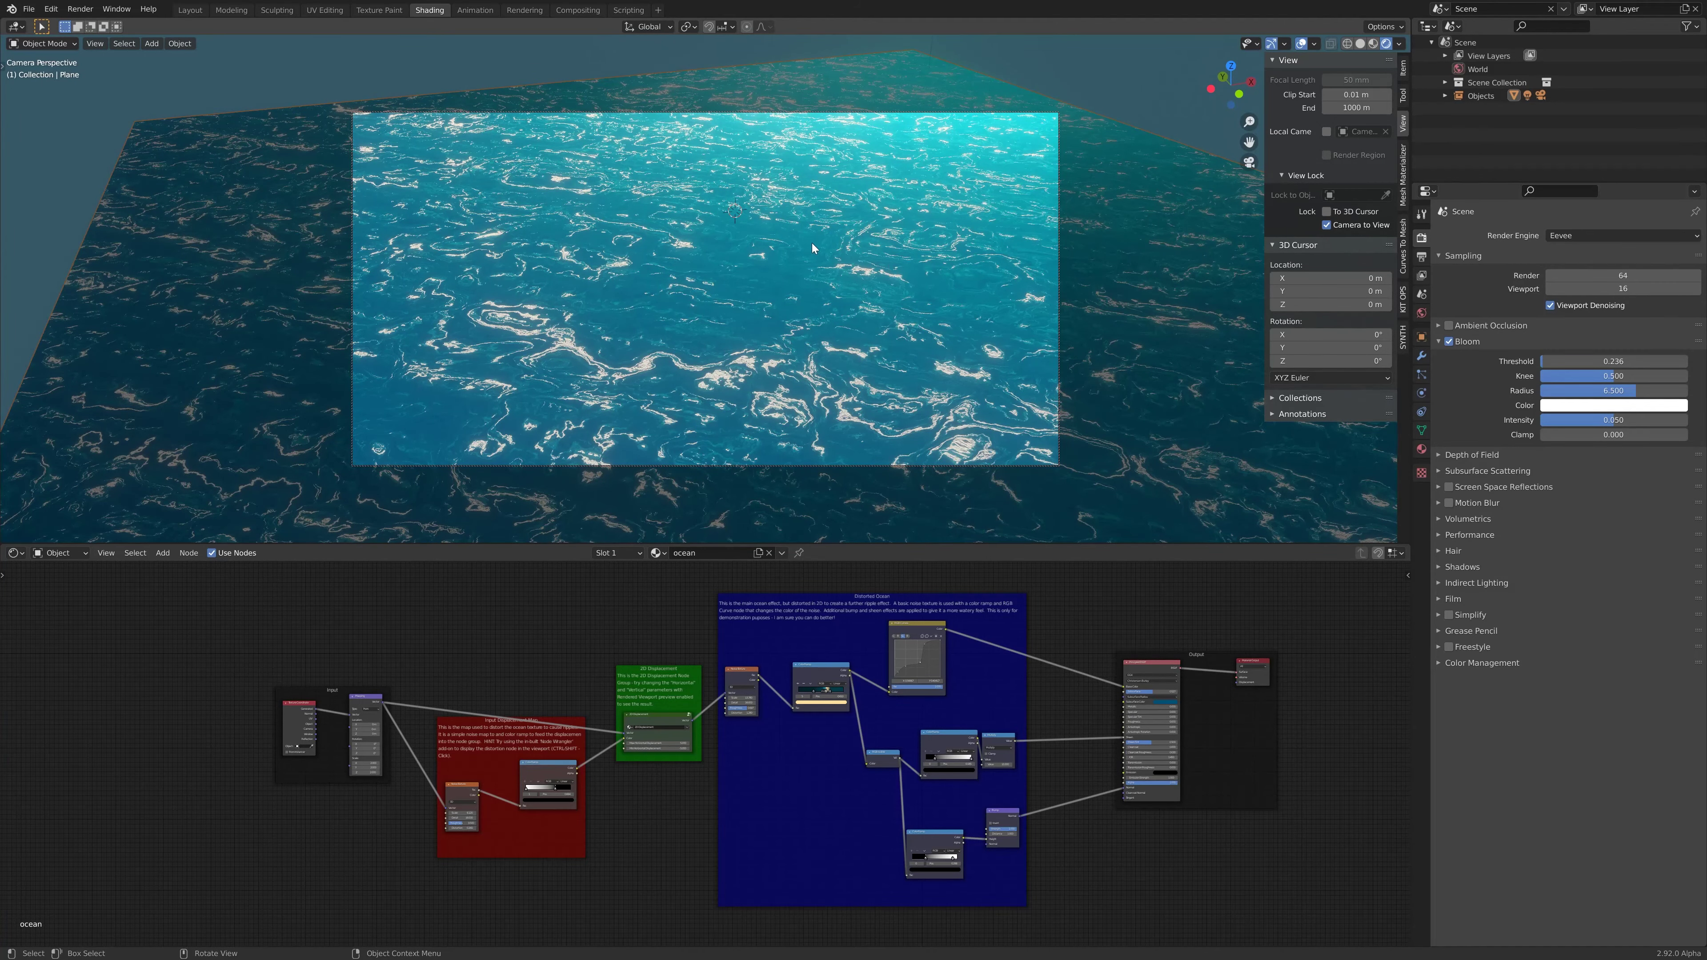
middle_click_drag(811, 243, 430, 318)
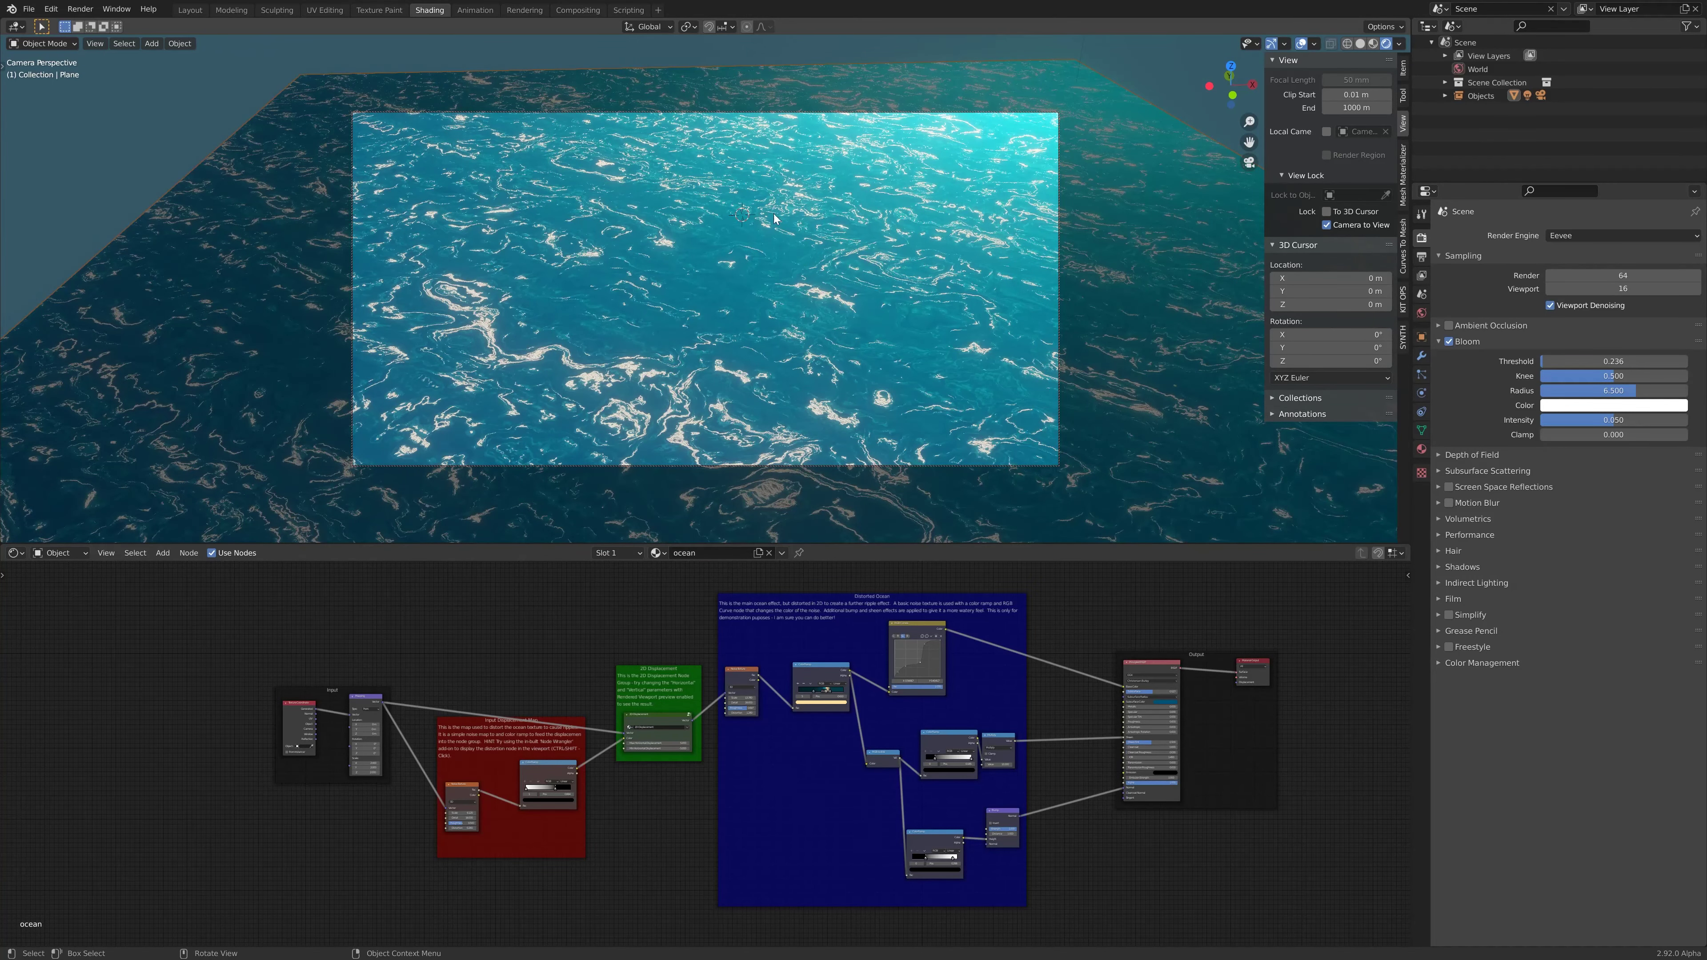
Step: Mute the 2D Displacement node to compare the ocean without distortion, and re-enable it
scroll(664, 700, "up", 11)
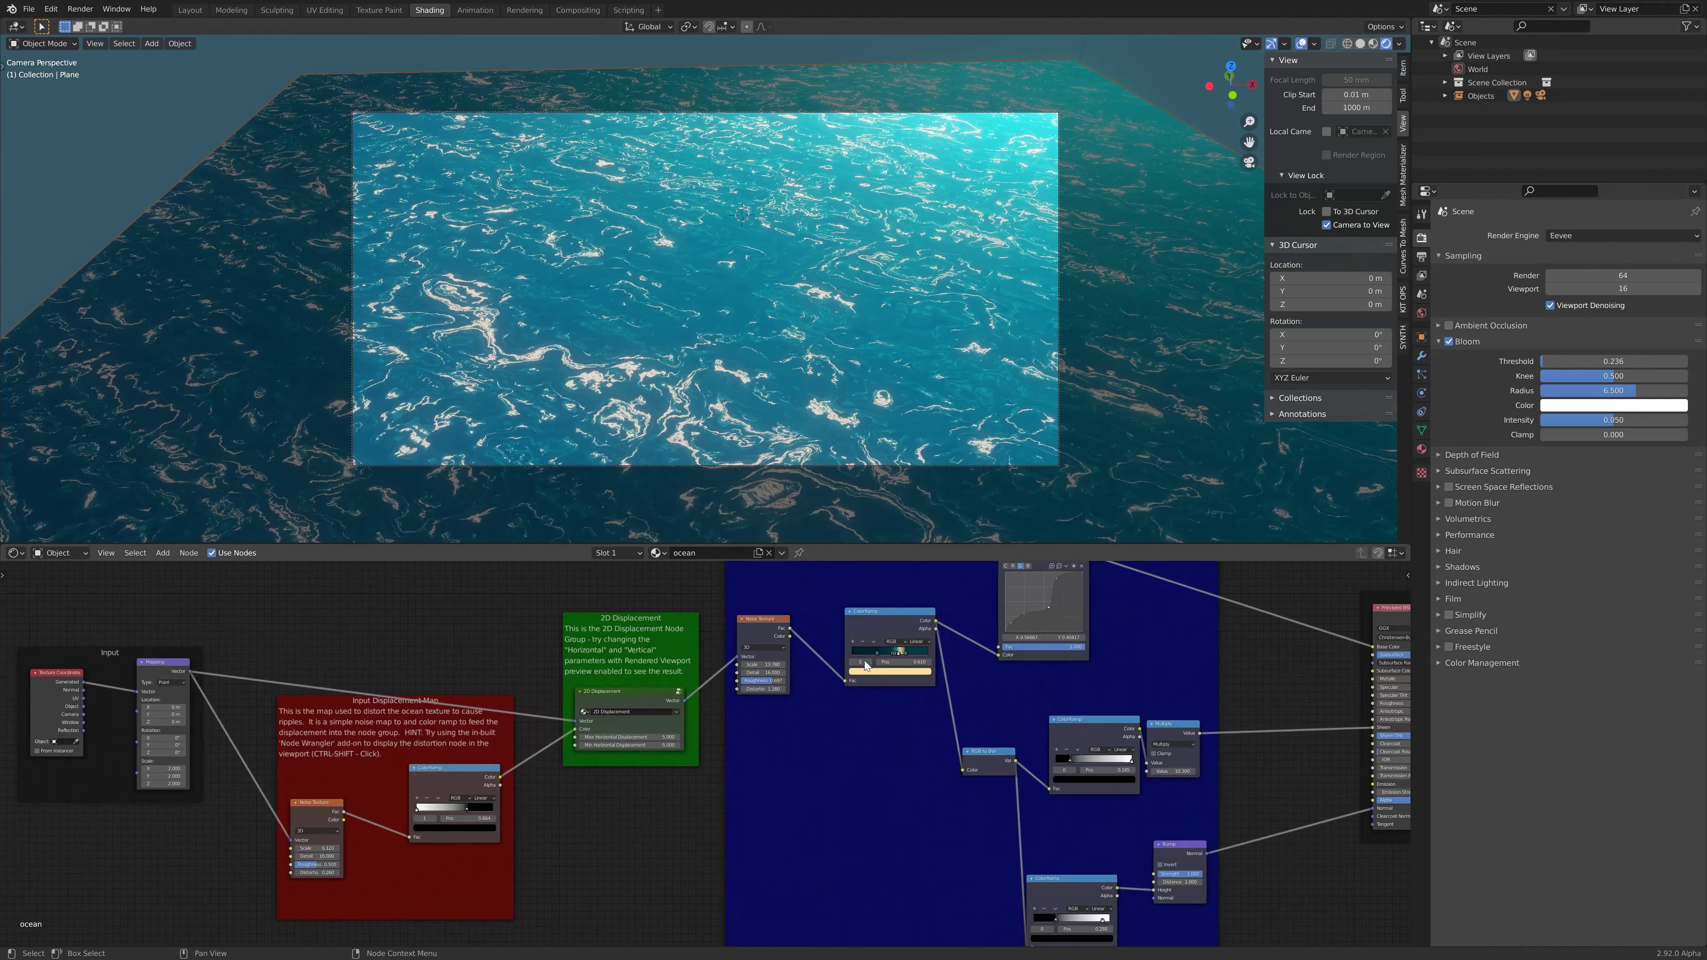
middle_click_drag(637, 796, 969, 805)
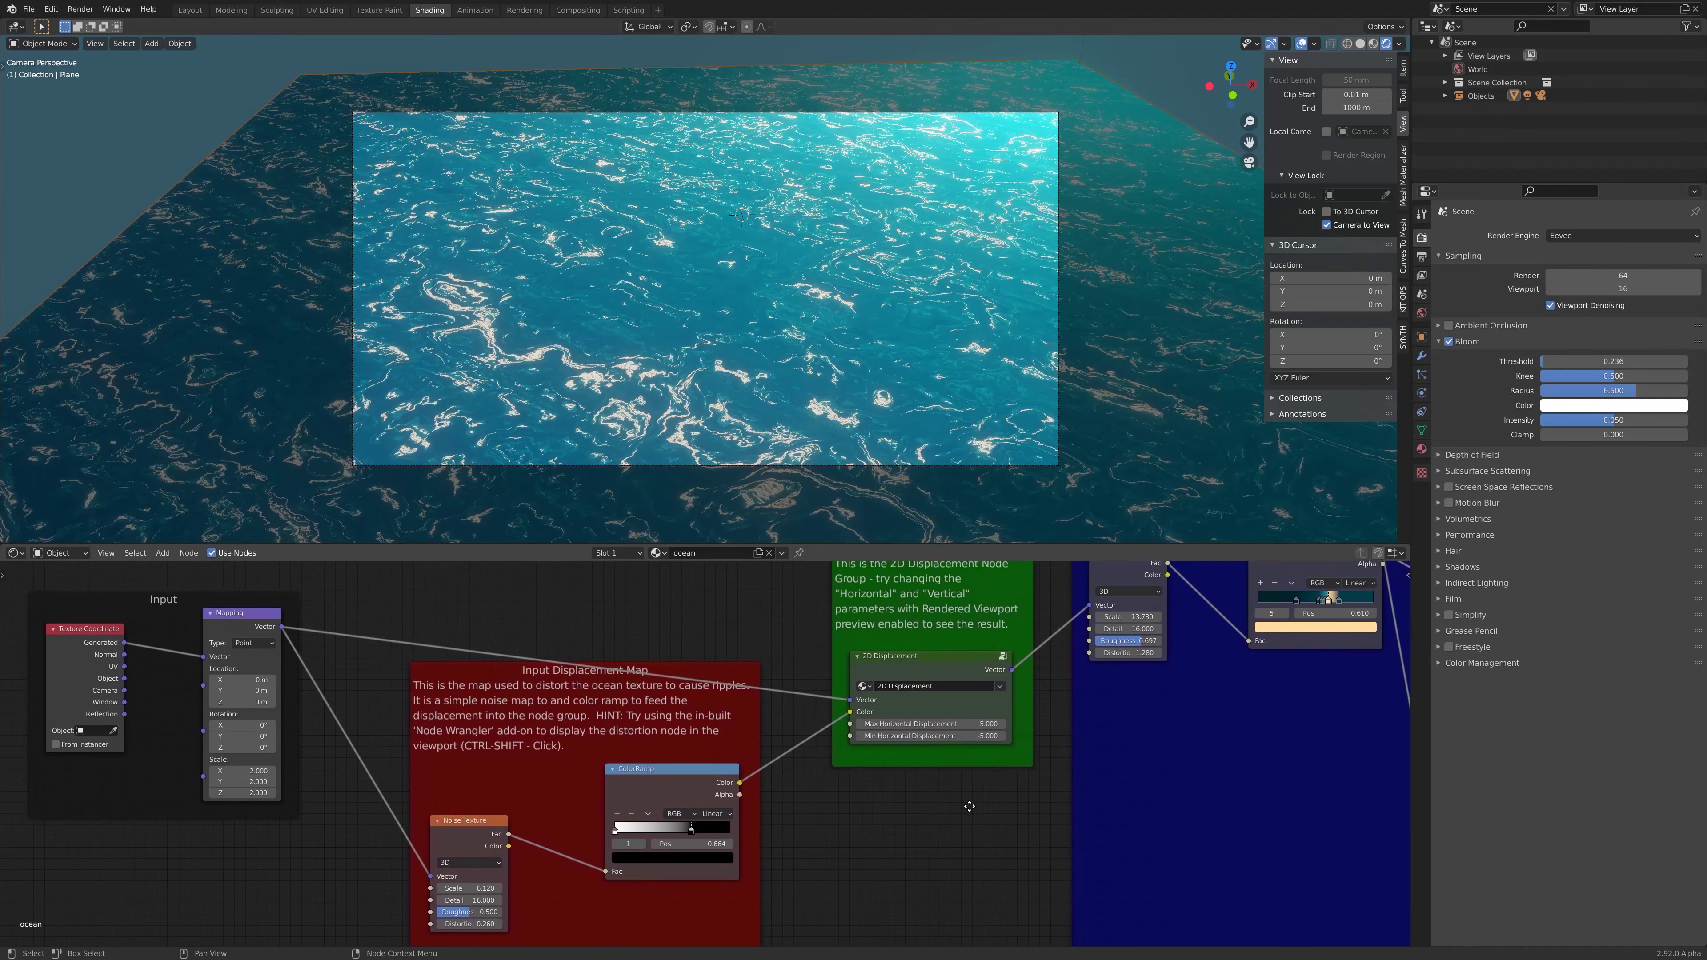
scroll(997, 780, "down", 9)
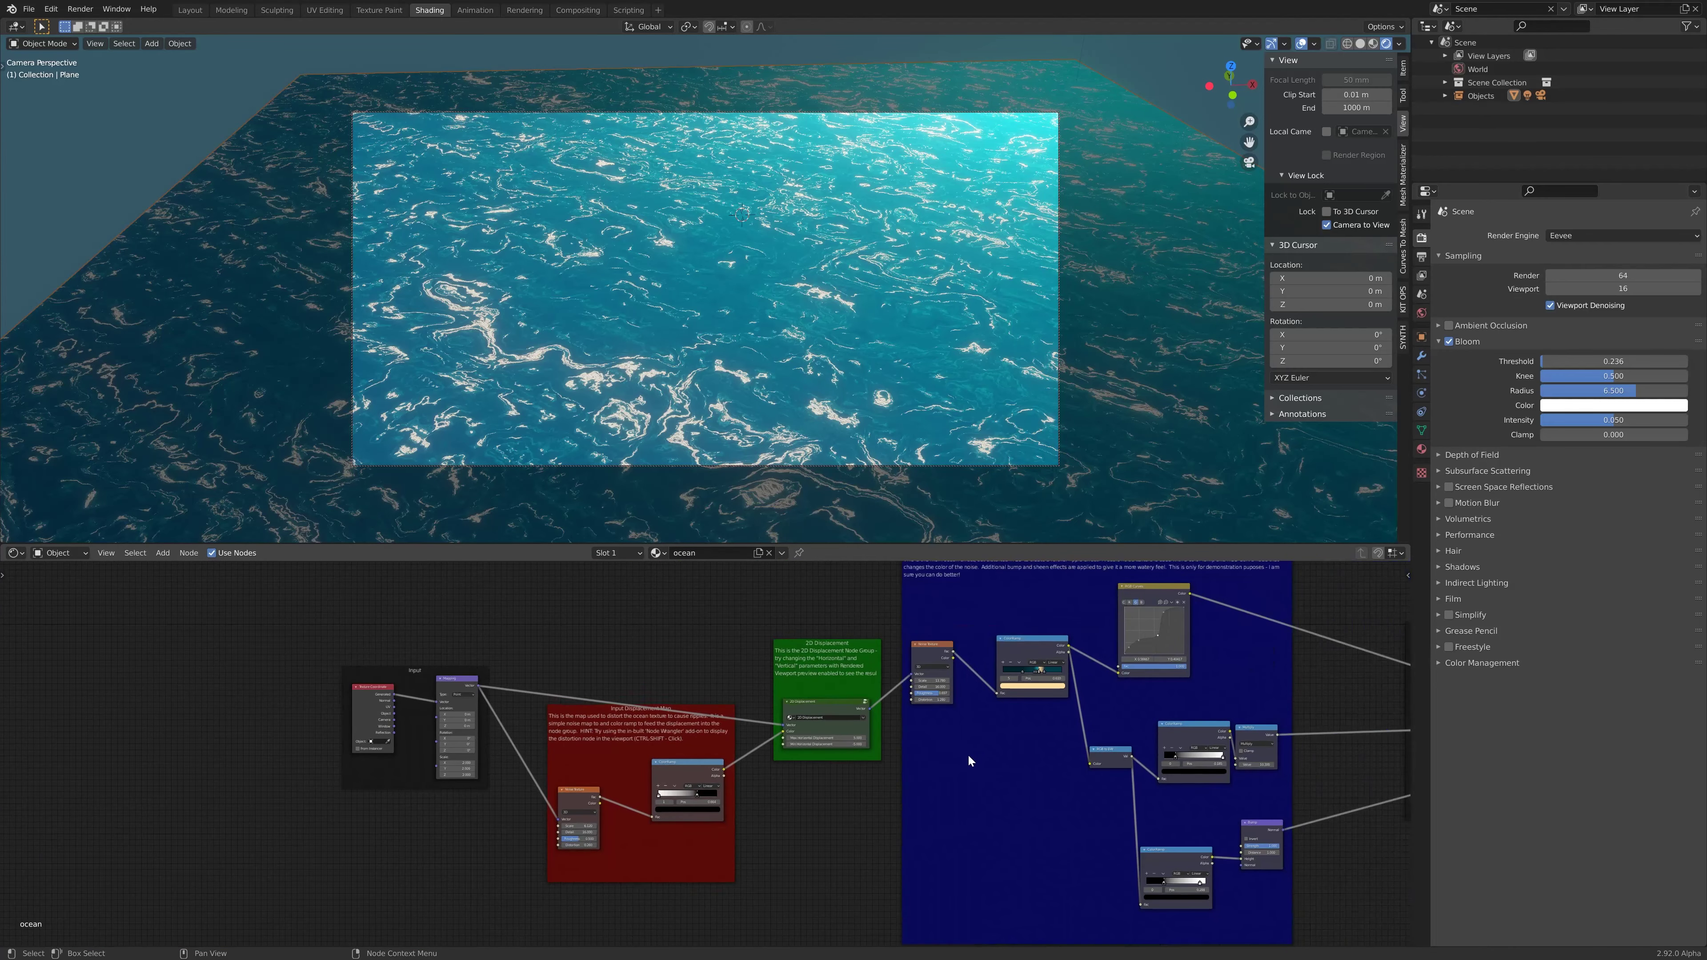
left_click(836, 703)
key("m")
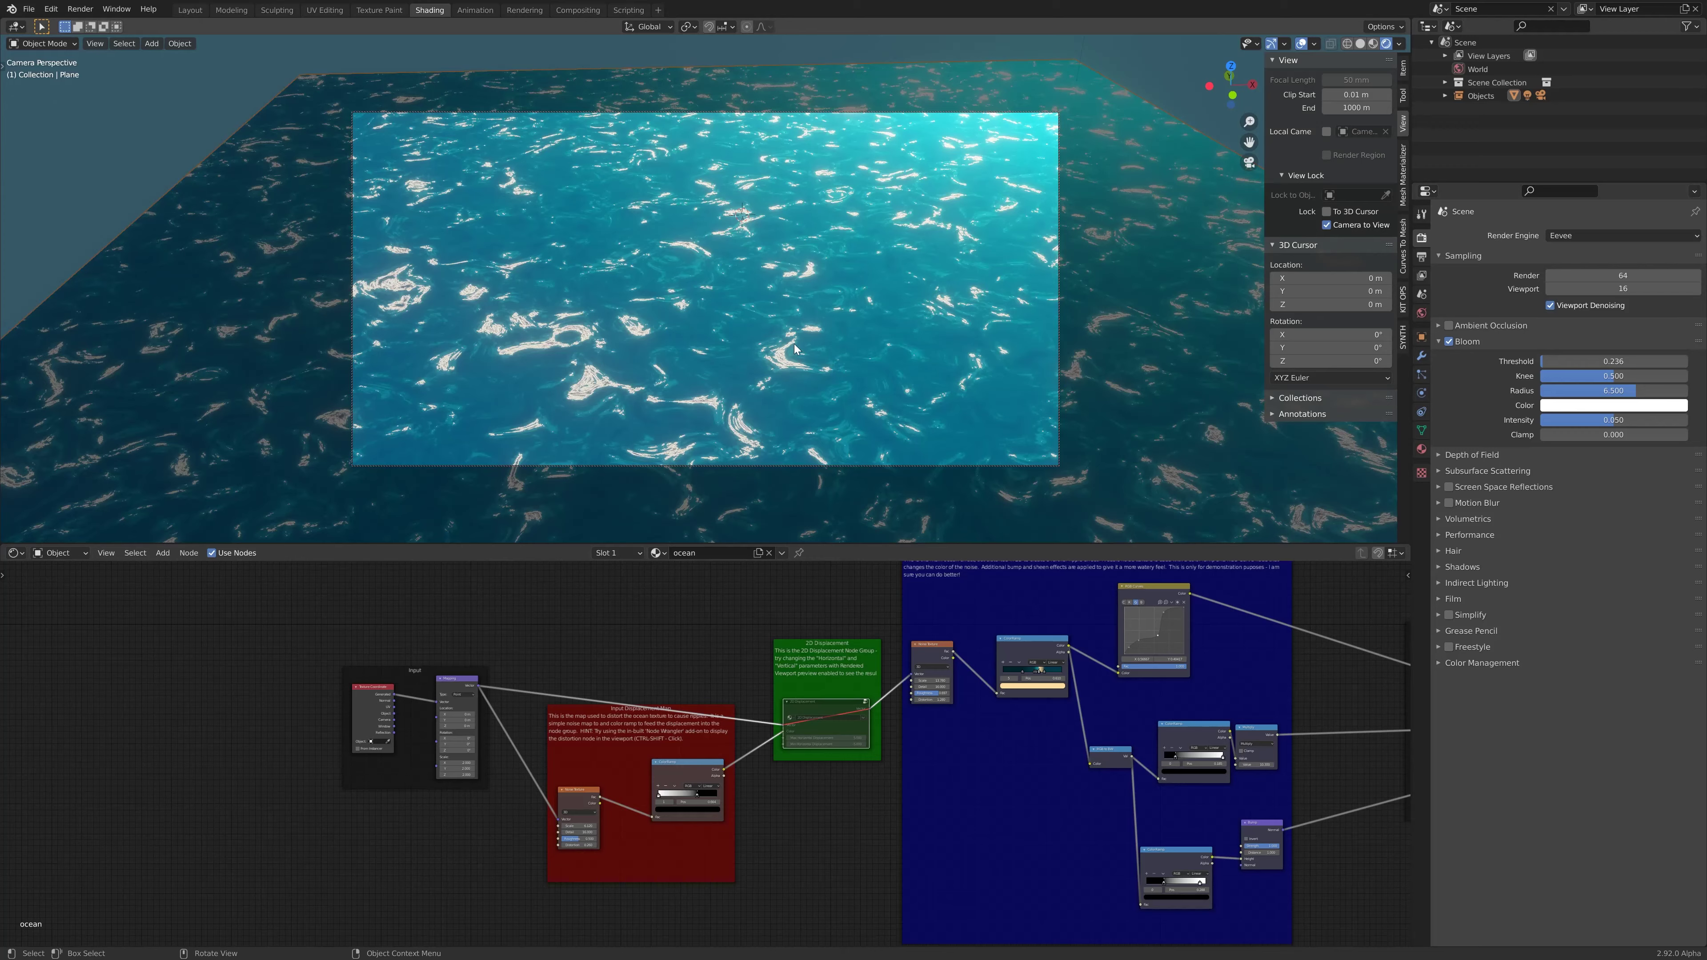
middle_click_drag(794, 348, 855, 295)
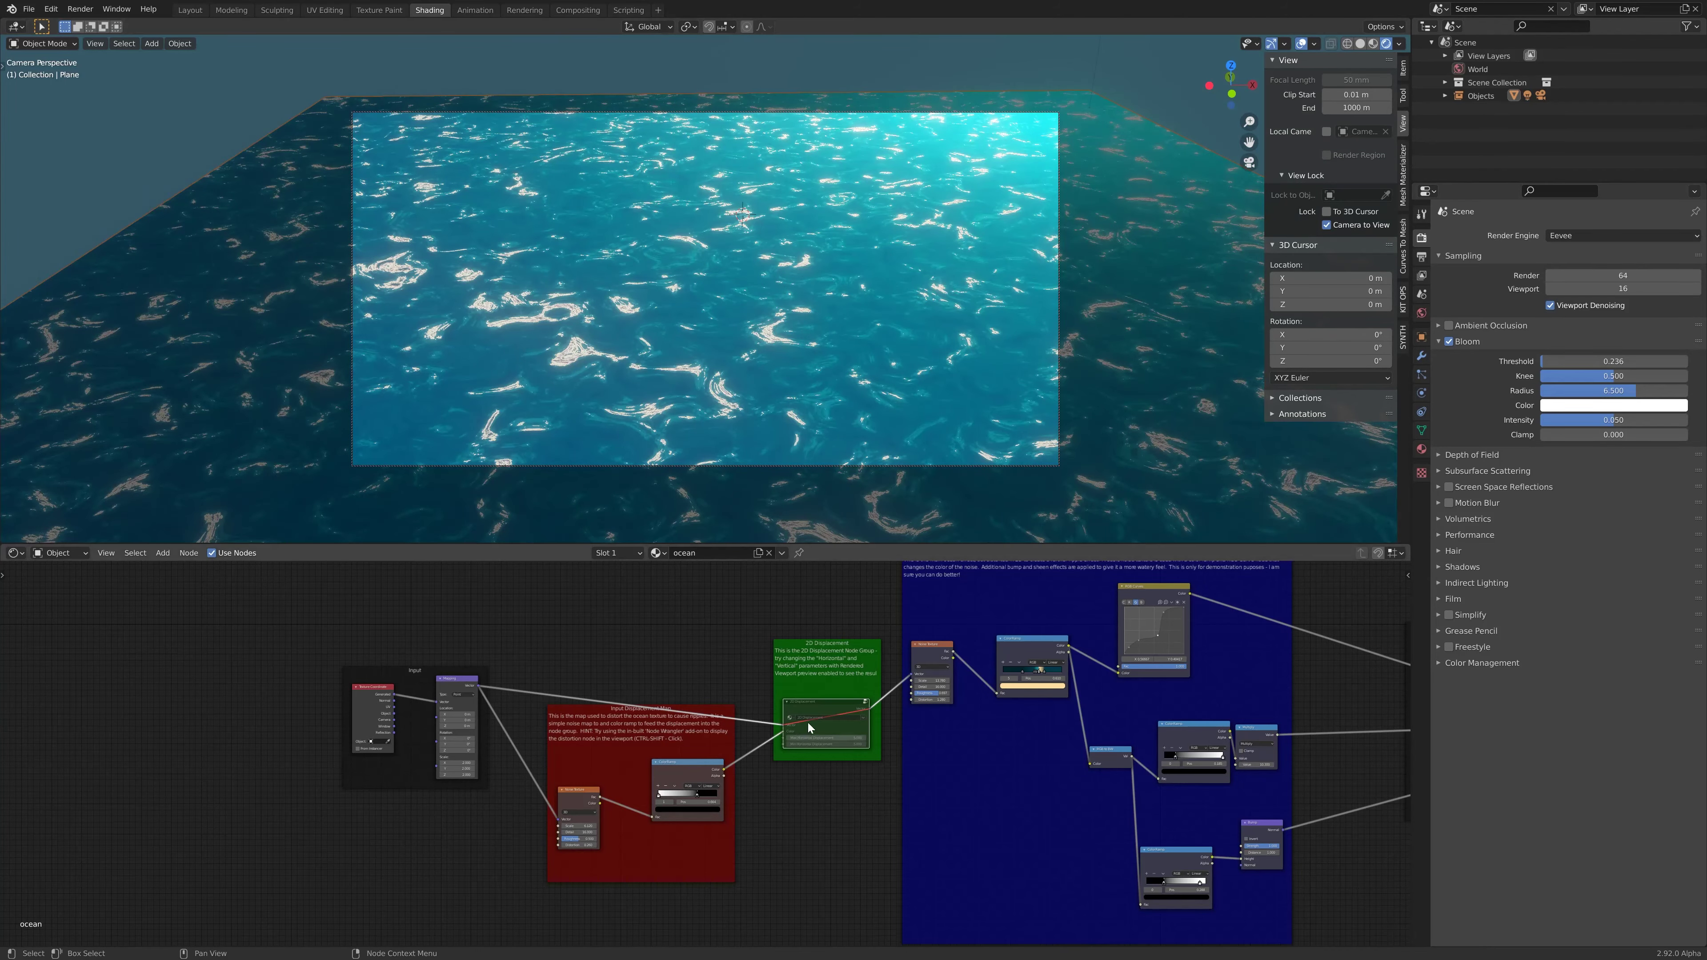
key("m")
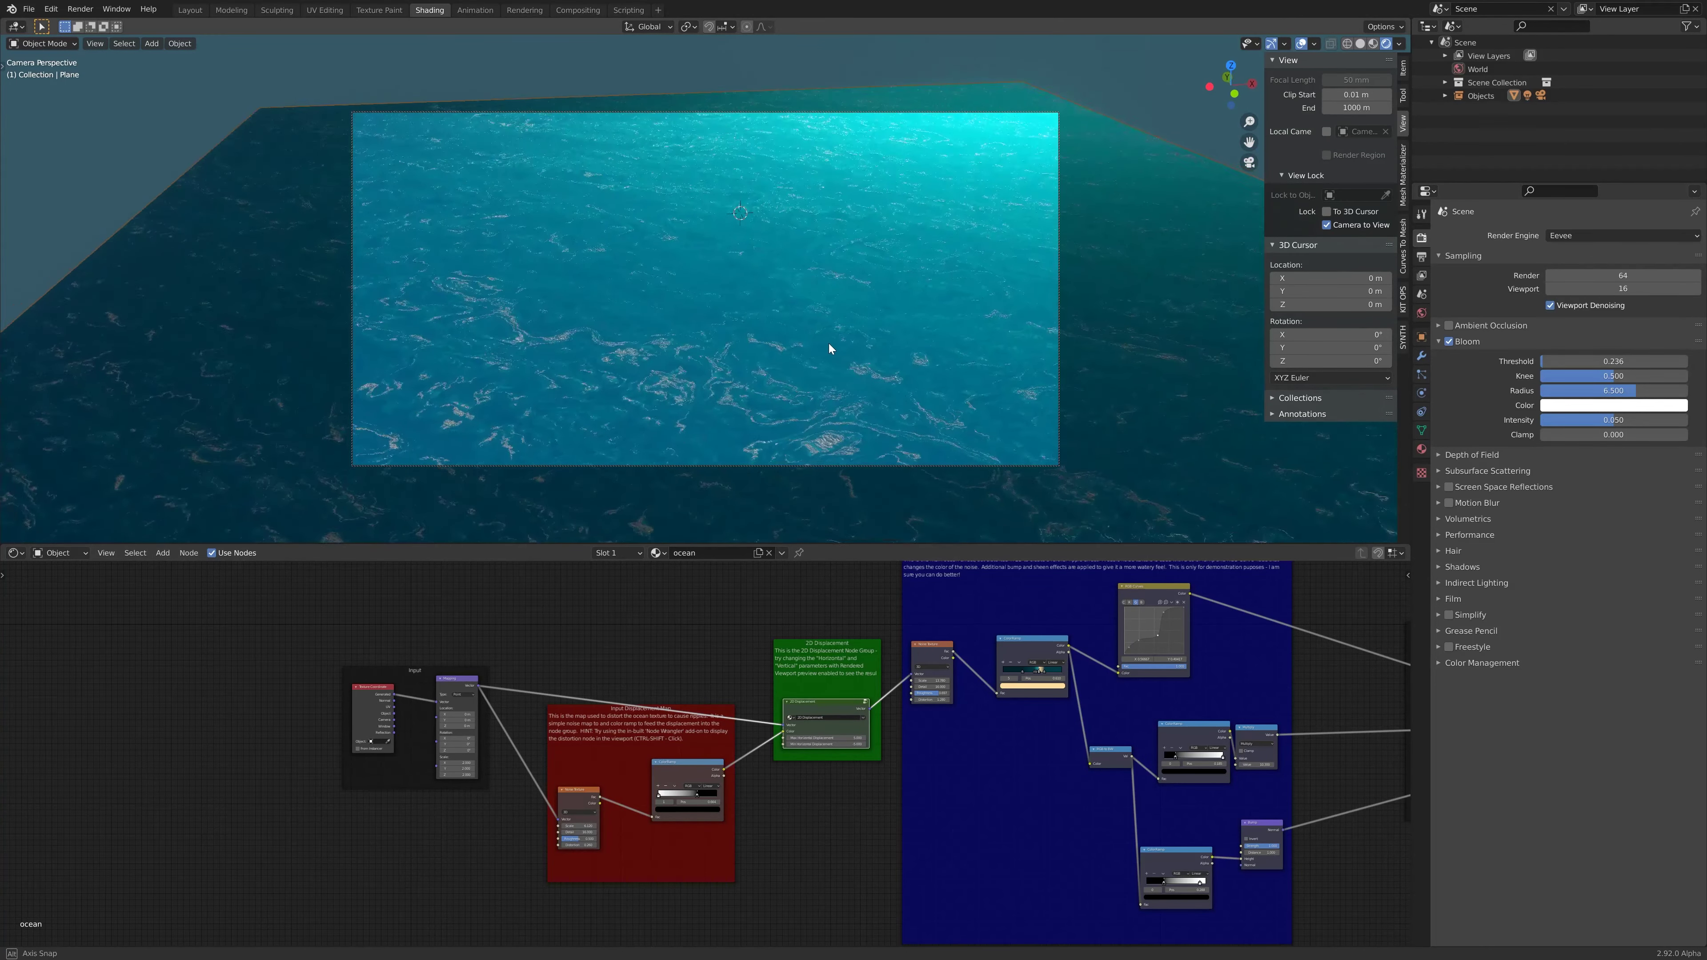
middle_click_drag(832, 344, 810, 439)
Step: Preview the Input Displacement Map ColorRamp's output on the ocean plane, and reconnect the Principled BSDF to the Material Output
scroll(906, 779, "up", 5)
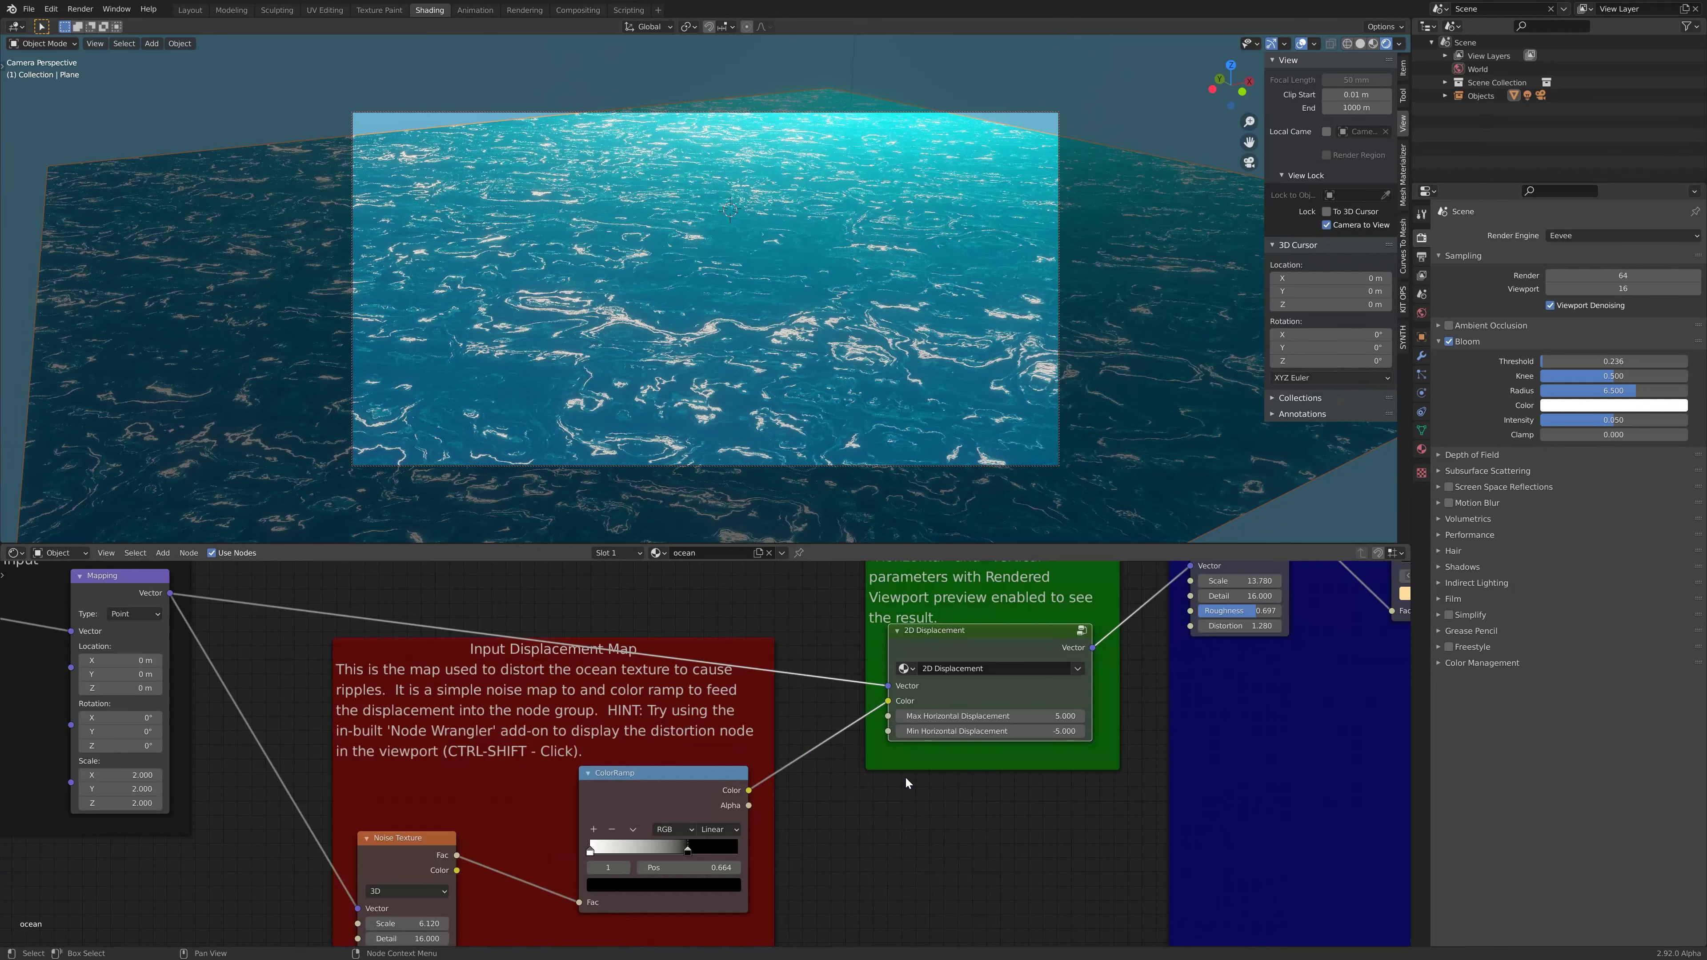
left_click(634, 778, "ctrl+shift")
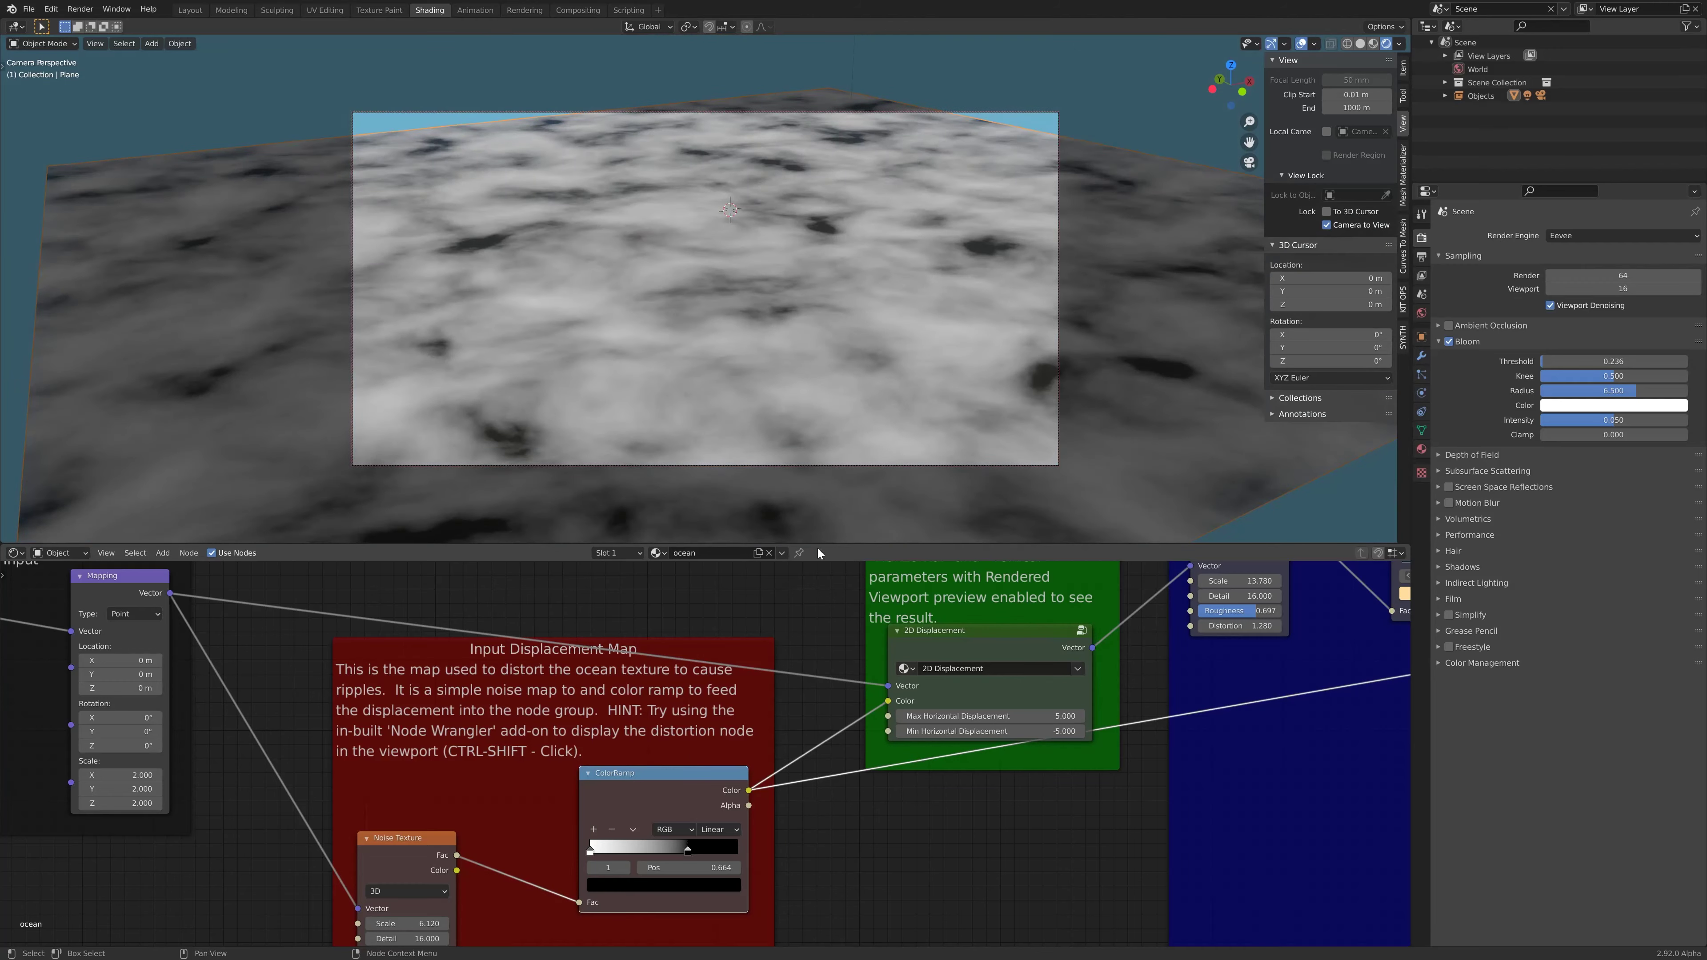
scroll(1054, 759, "down", 4)
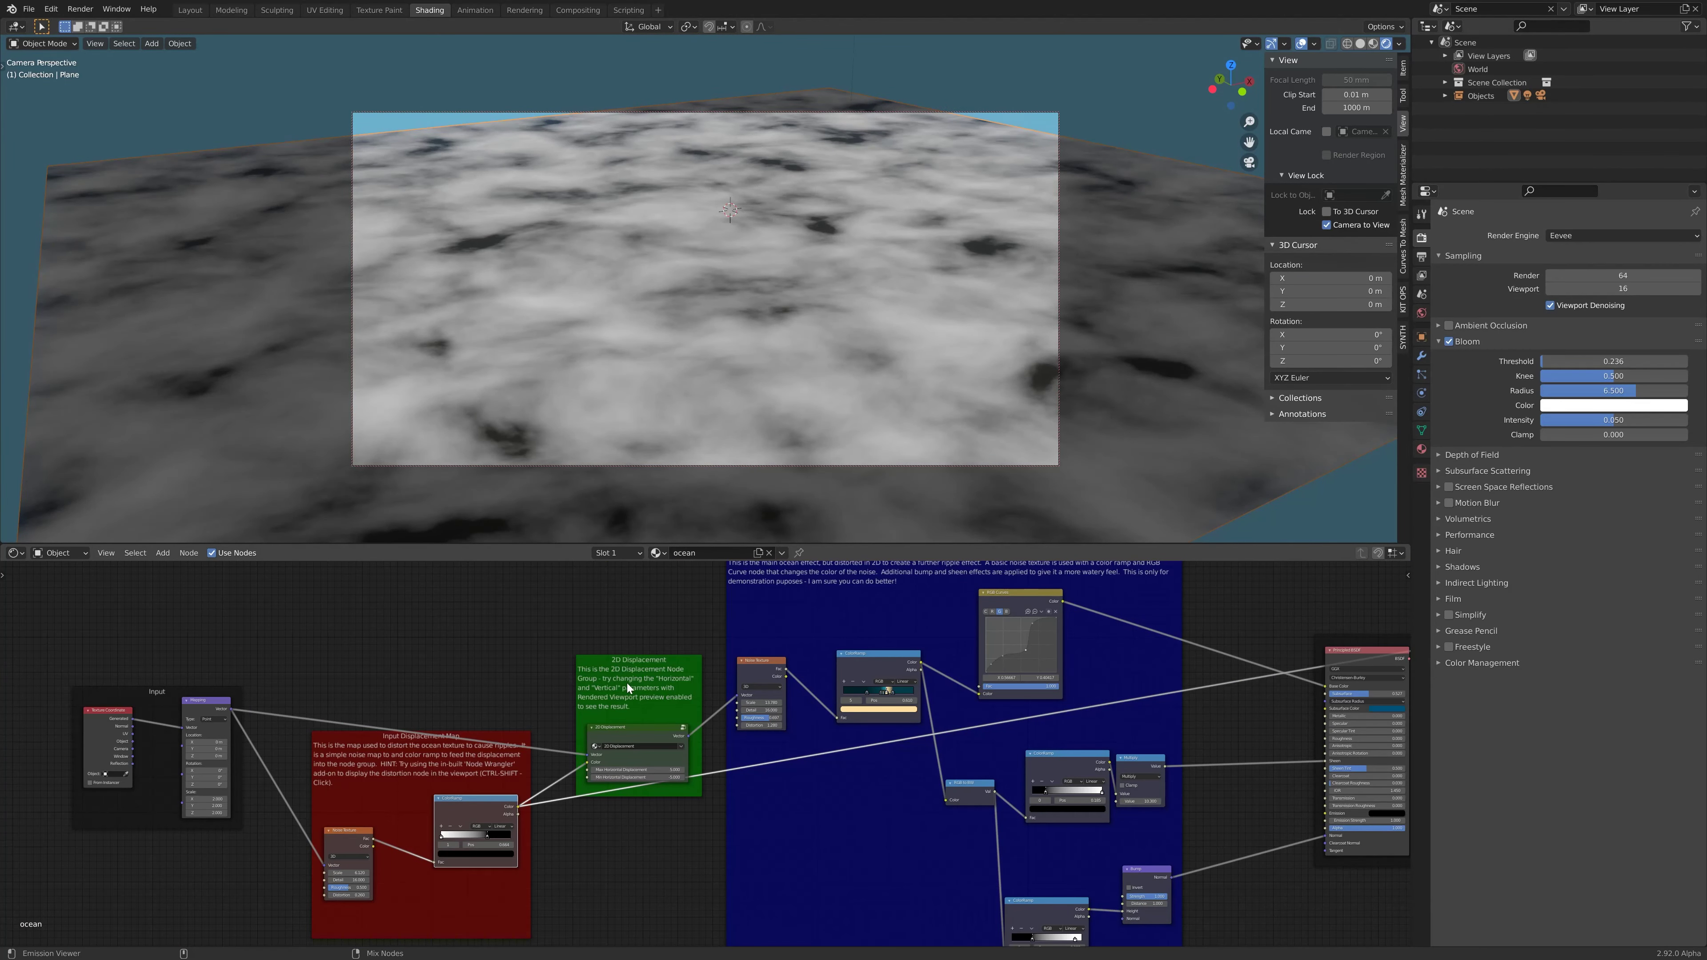
scroll(1292, 723, "down", 2, "ctrl")
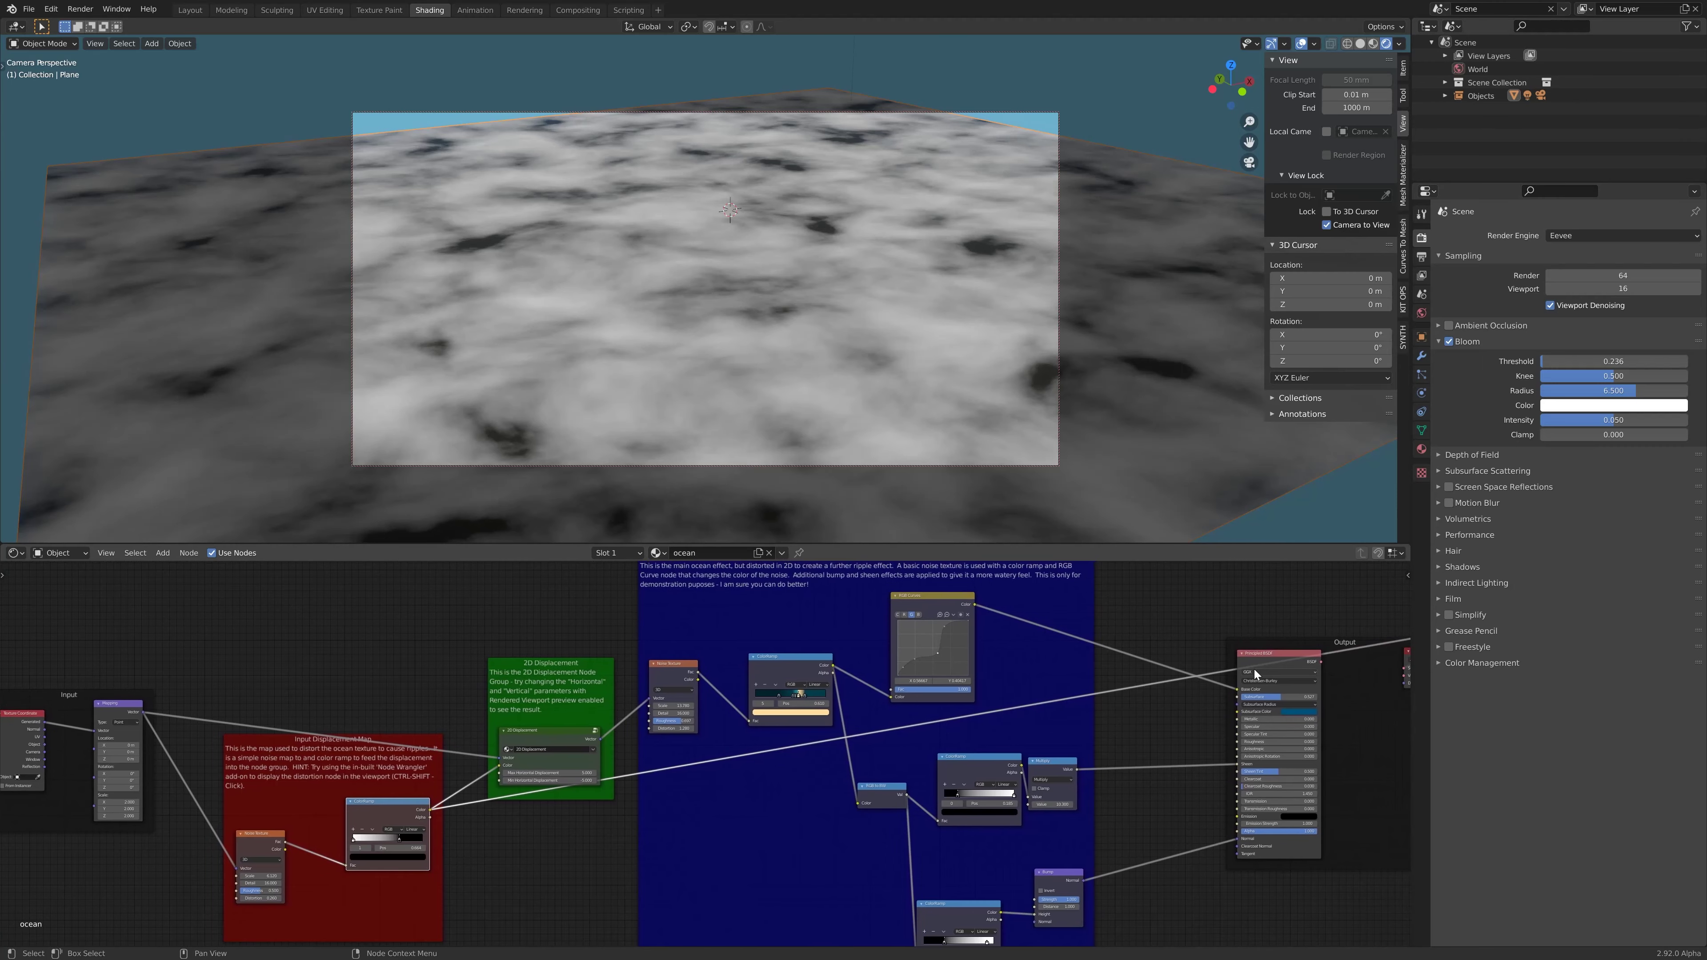
left_click(1262, 668, "ctrl+shift")
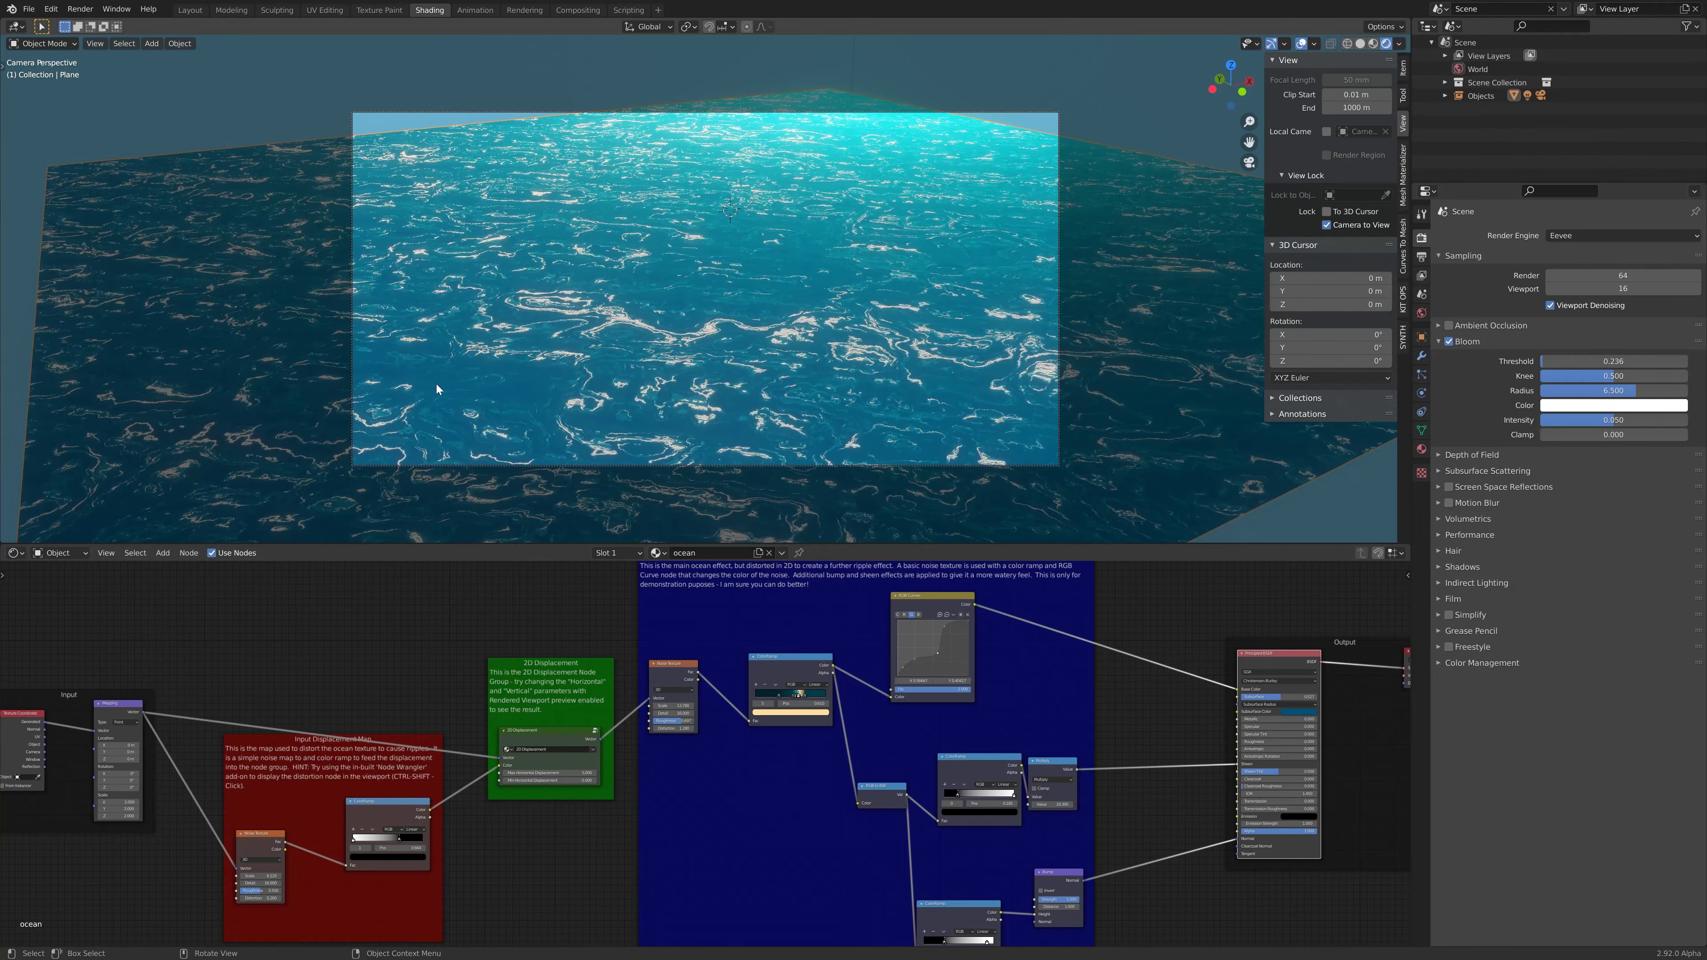
Step: Lower the Distortion of the Noise Texture in the Input Displacement Map frame
scroll(468, 833, "up", 5)
middle_click_drag(500, 821, 929, 605)
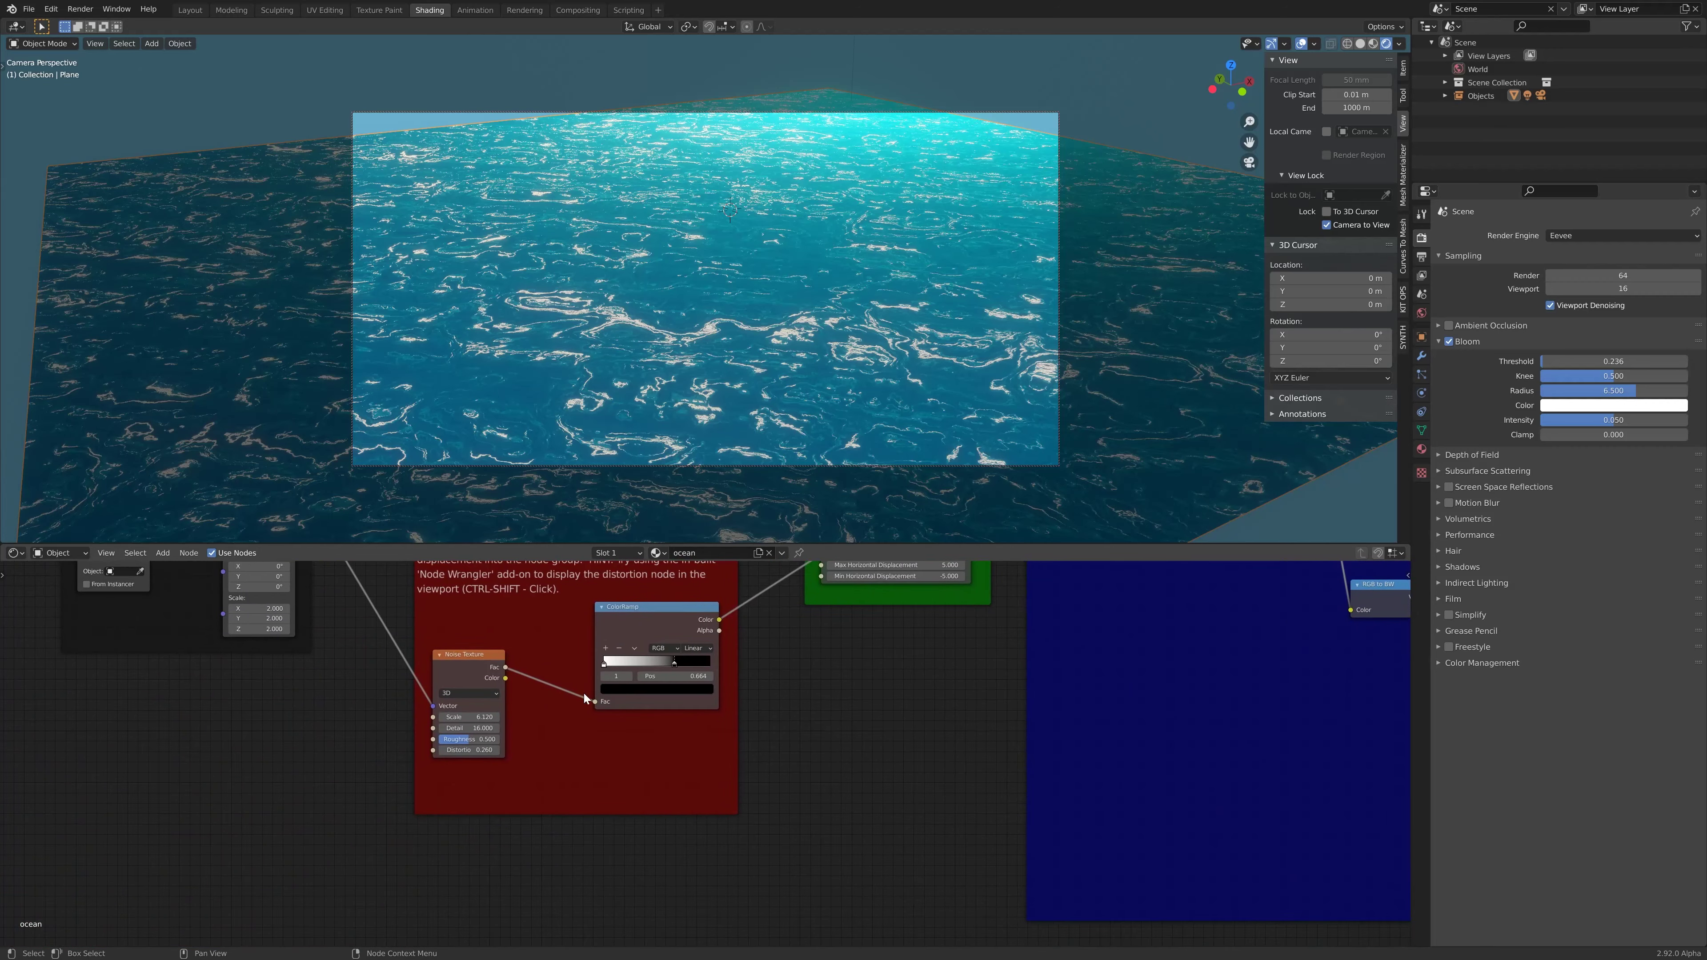
mouse_move(470, 750)
left_mouse_down()
mouse_move(487, 750)
mouse_move(420, 750)
mouse_move(453, 750)
left_mouse_up()
scroll(429, 840, "down", 4)
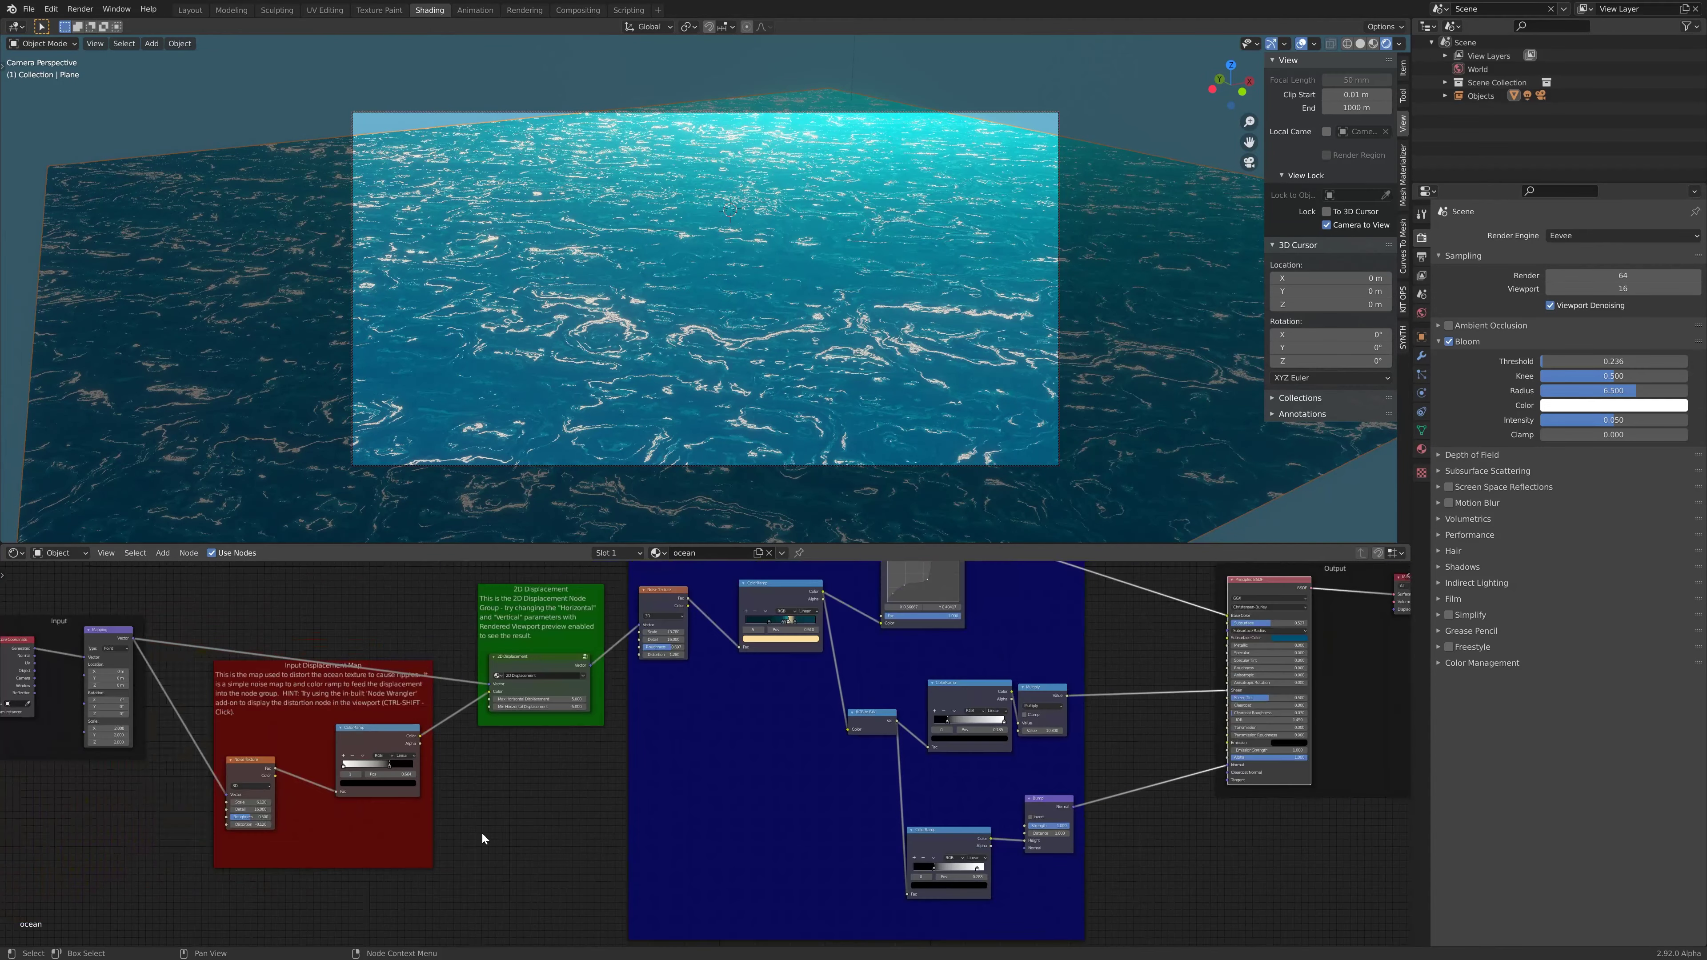
middle_click_drag(477, 838, 473, 873)
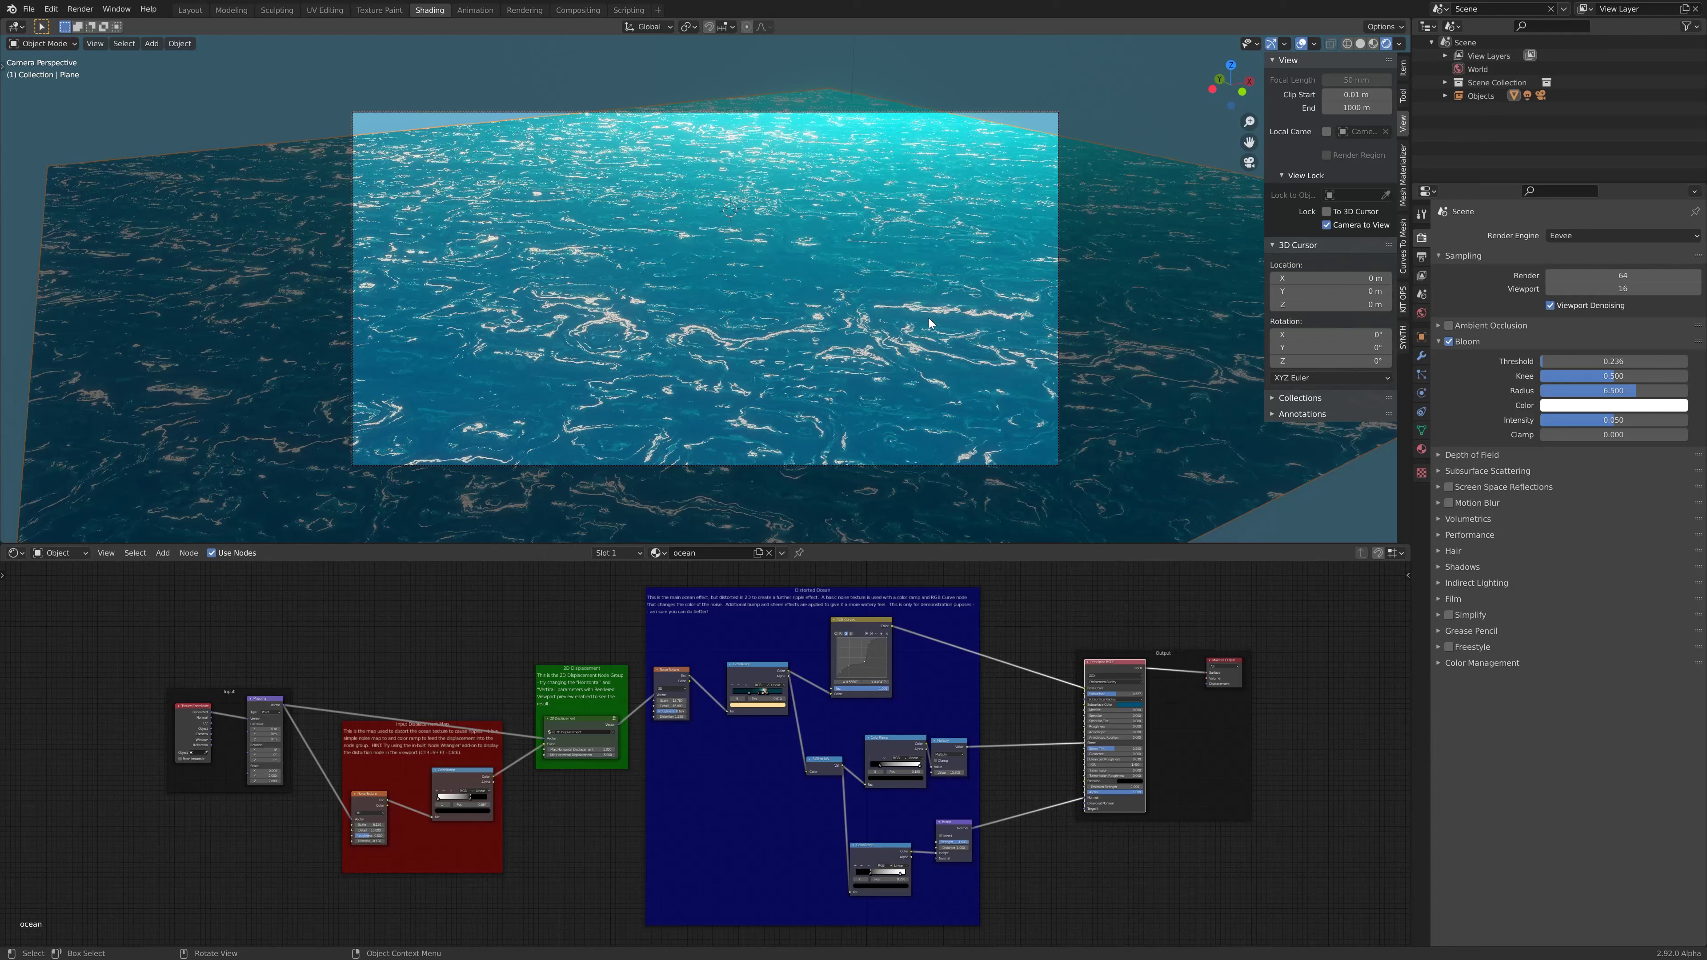